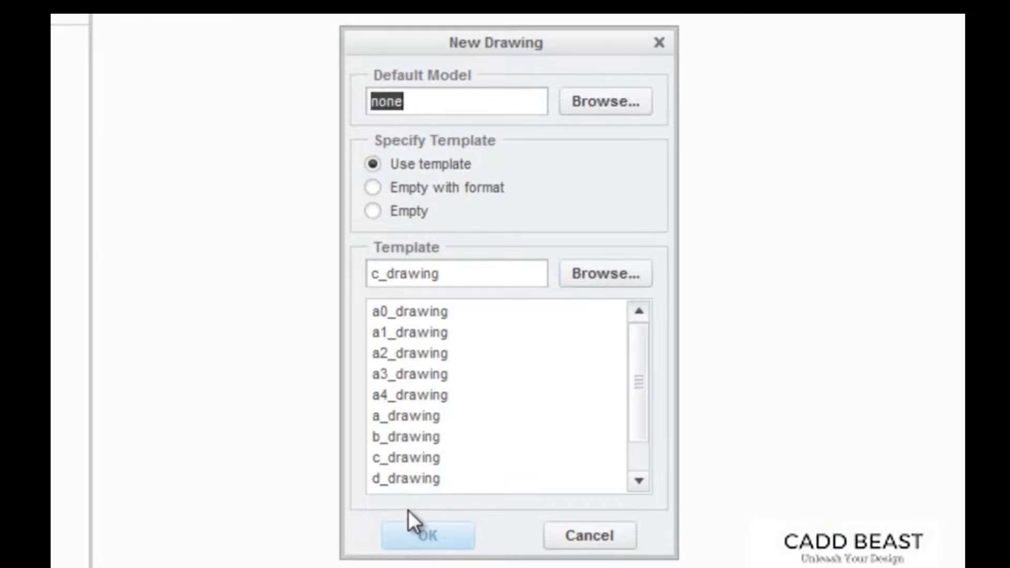
Choose drawing.prt as the default model for the new drawing
click(605, 99)
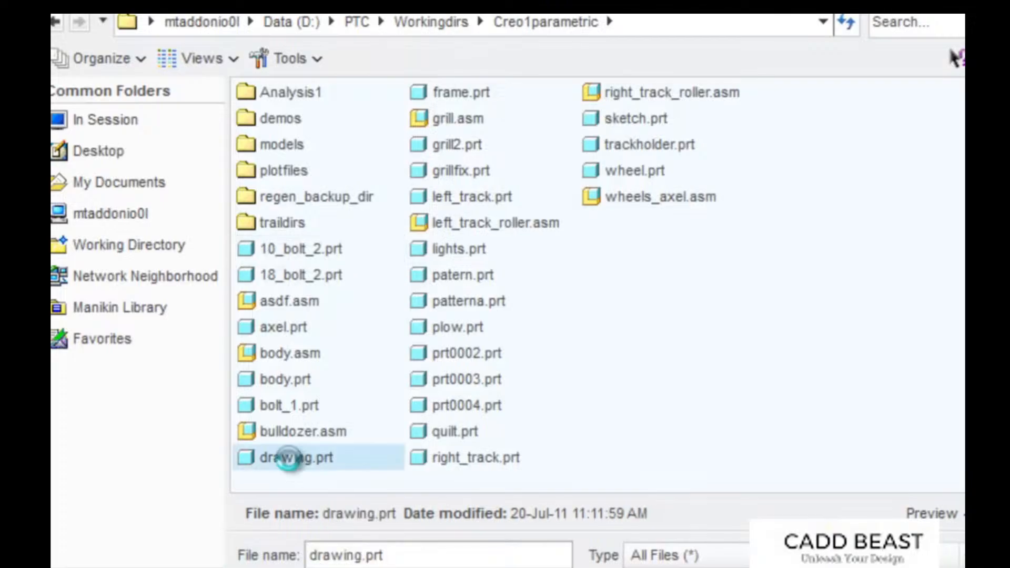
double_click(289, 458)
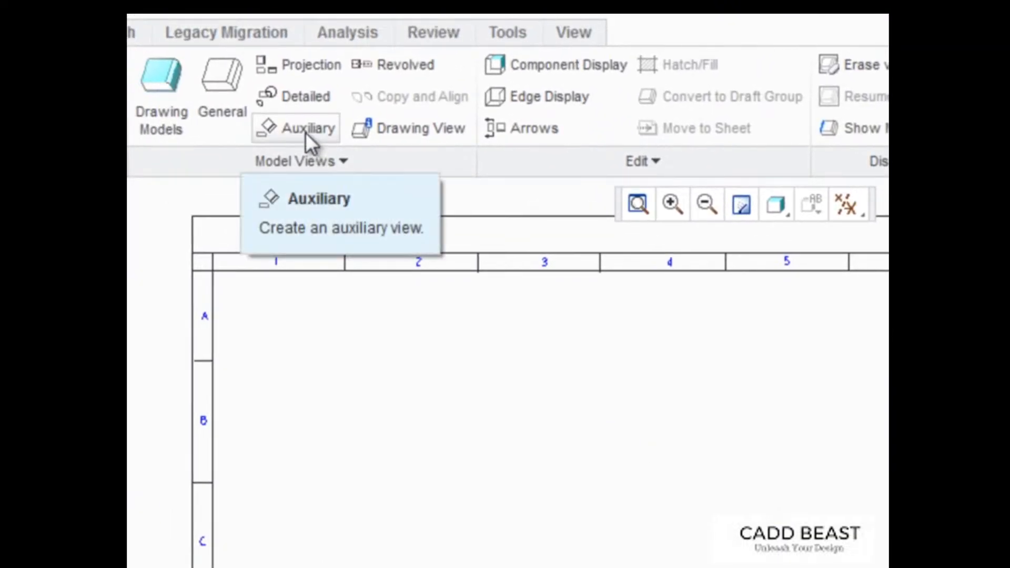
Create an auxiliary view projected along the datum axis of the angled flange and place it above and beside the parent view
click(306, 132)
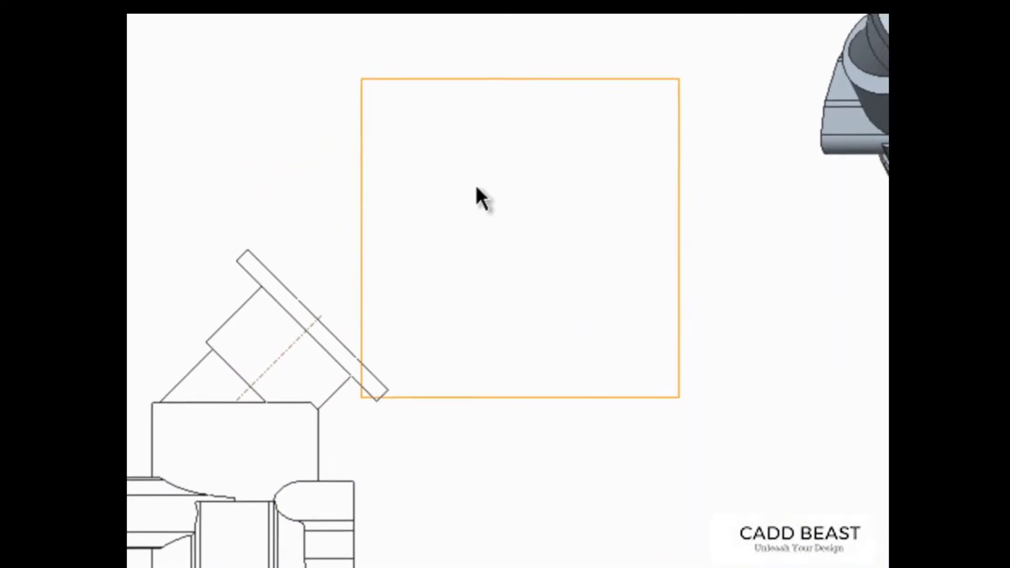
click(428, 204)
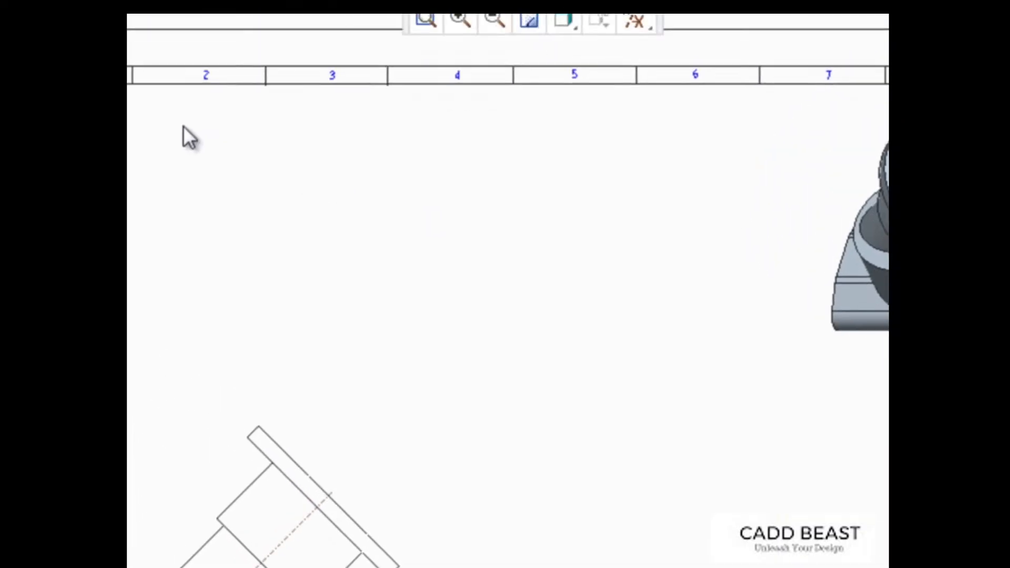
click(225, 62)
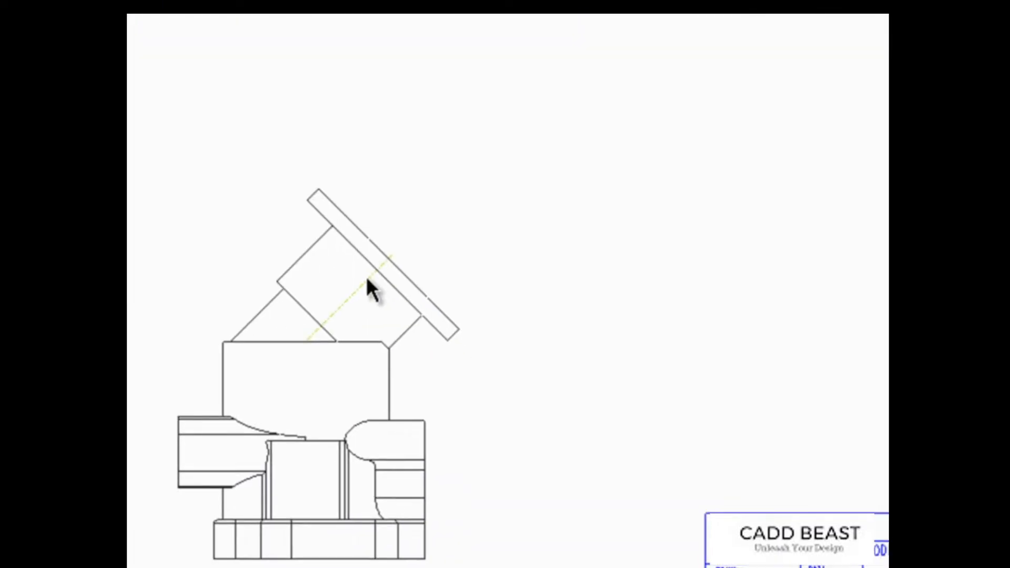
click(368, 279)
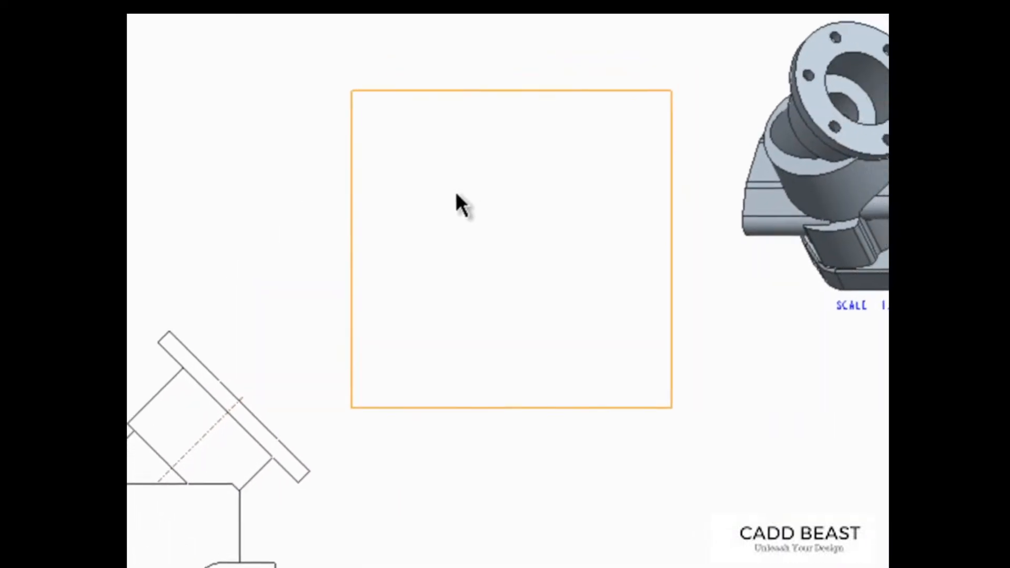
click(442, 206)
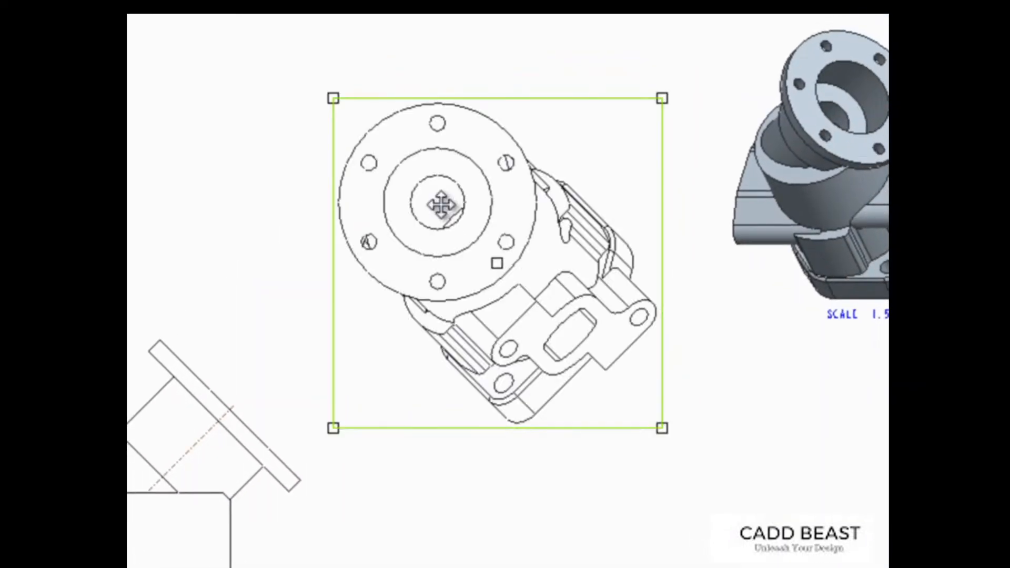
Set the auxiliary view's projection arrows to Double in its view properties
right_click(441, 204)
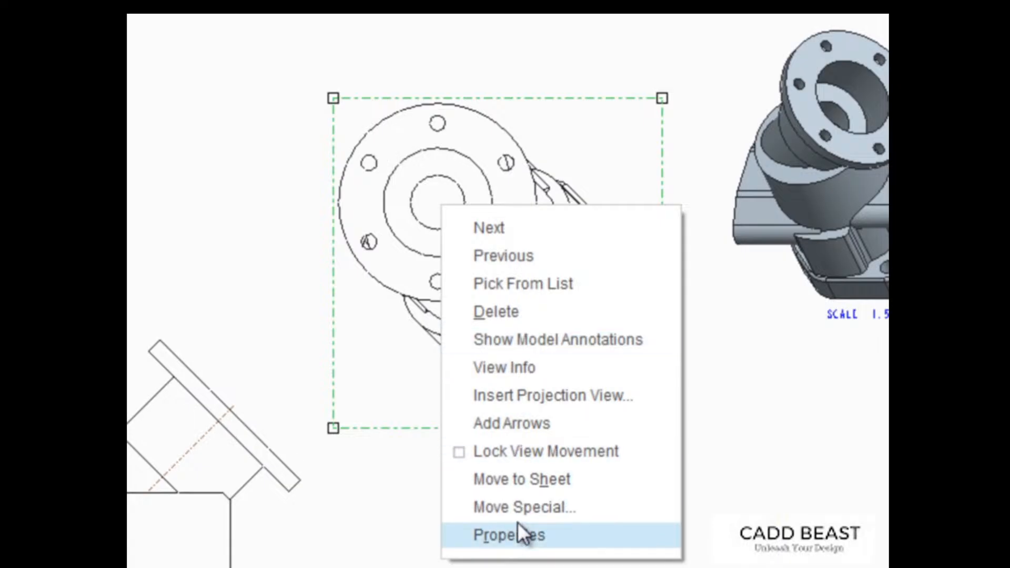
click(517, 522)
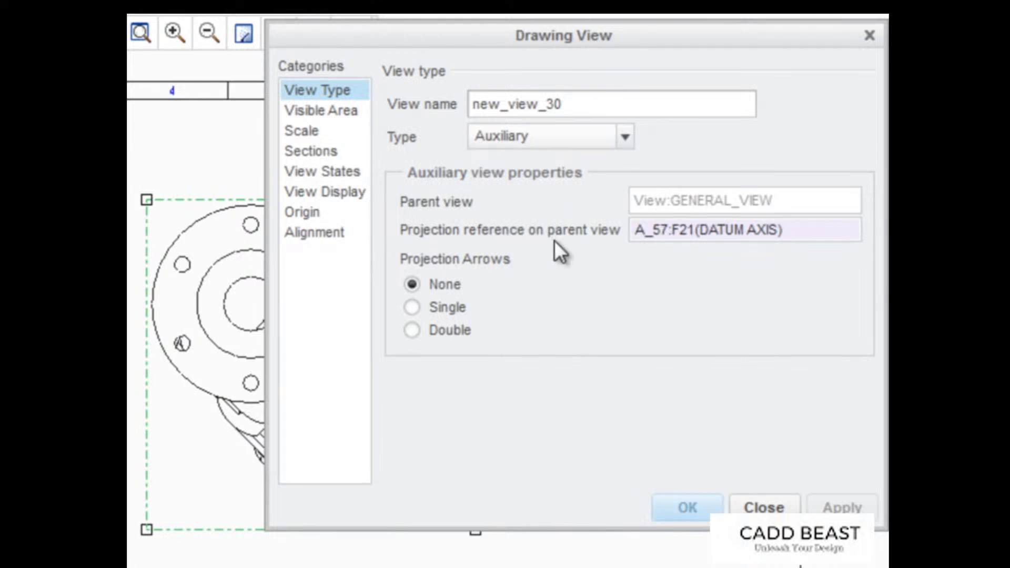
click(466, 293)
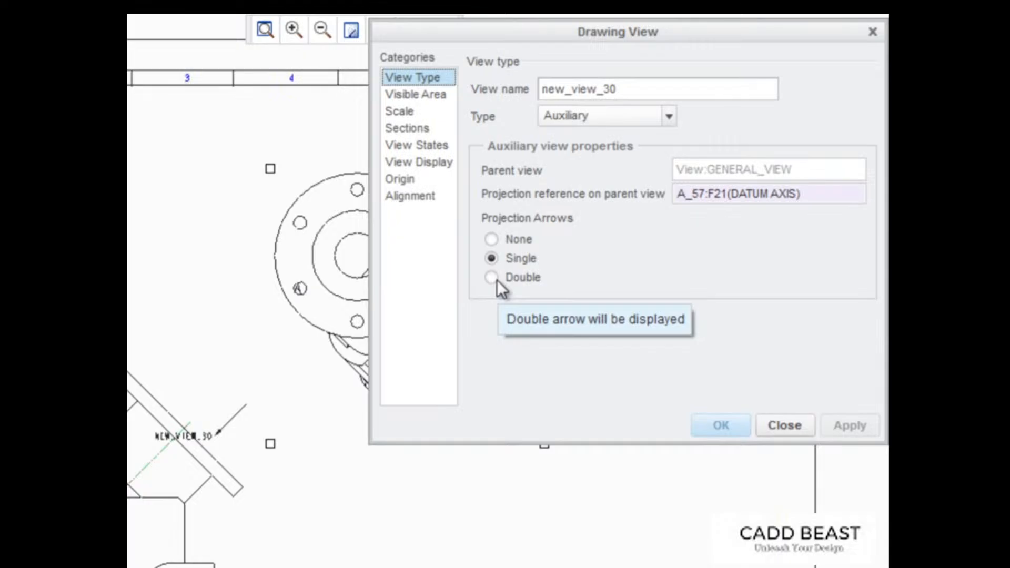
click(492, 278)
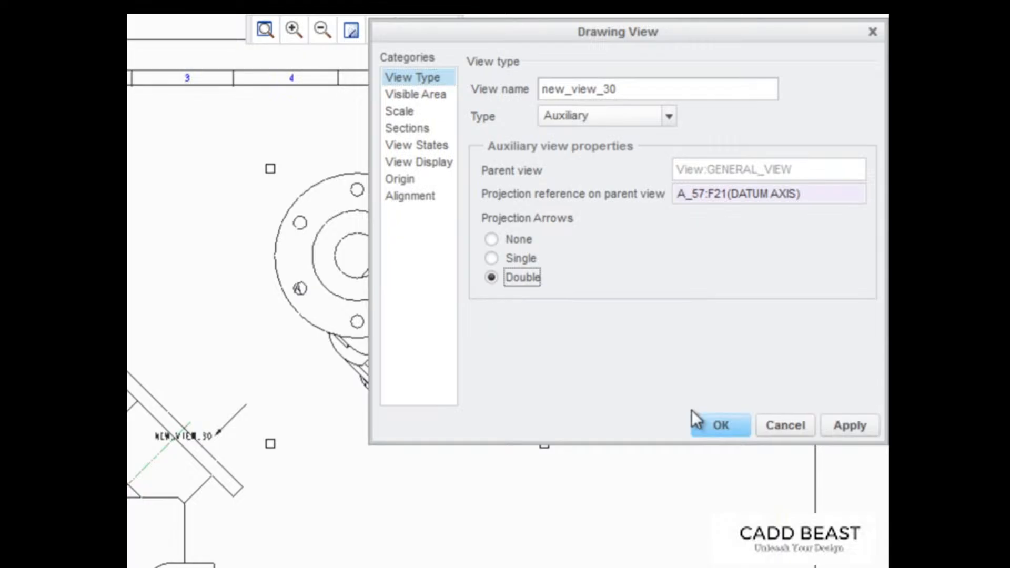
click(720, 426)
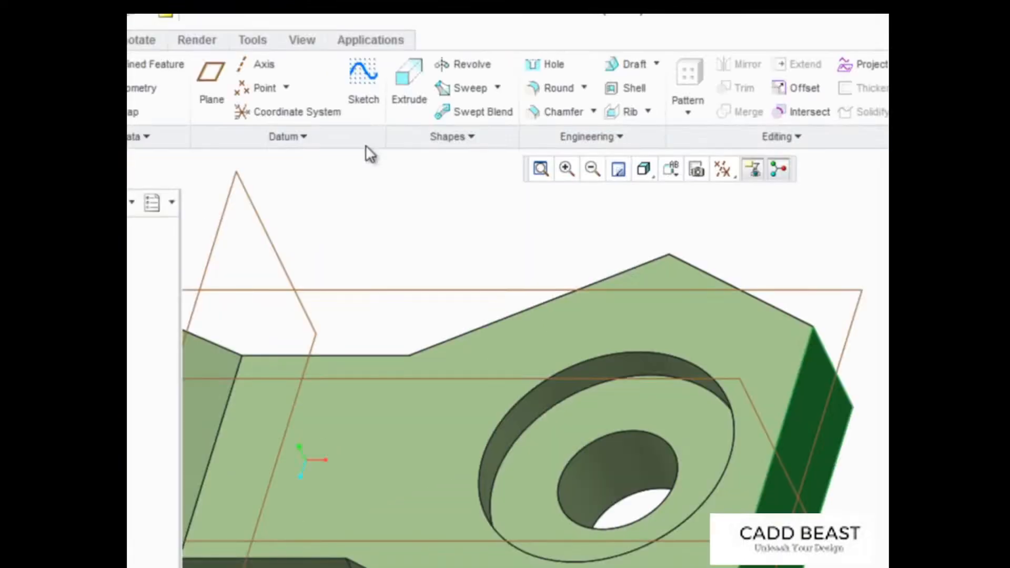
Create a datum plane offset 4.50 from the selected flat end face of the part
click(214, 96)
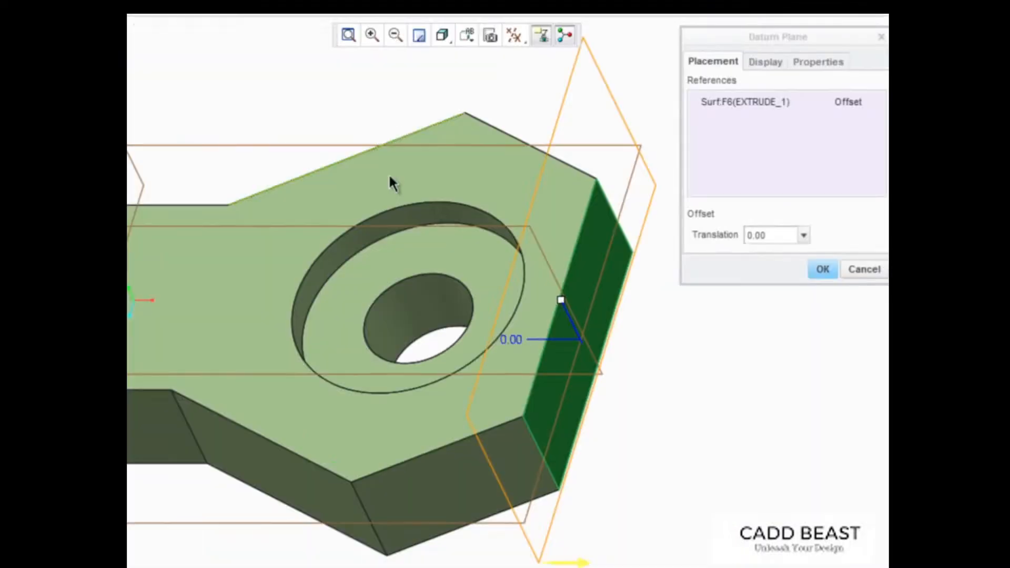
drag(561, 300, 633, 304)
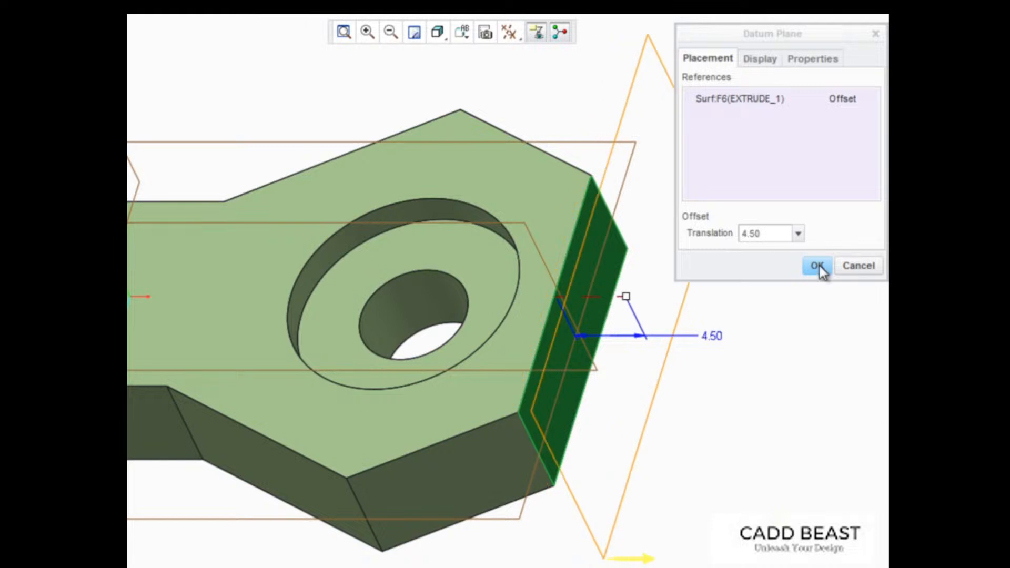
click(817, 265)
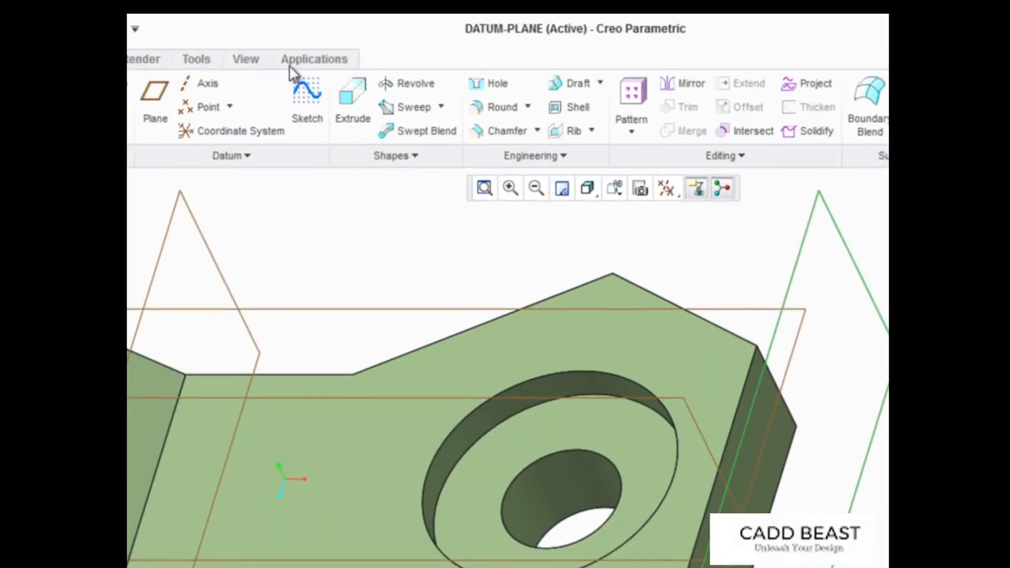
Display the datum plane labels and define a second datum plane with a Through constraint on the angled face beside the end face
click(246, 59)
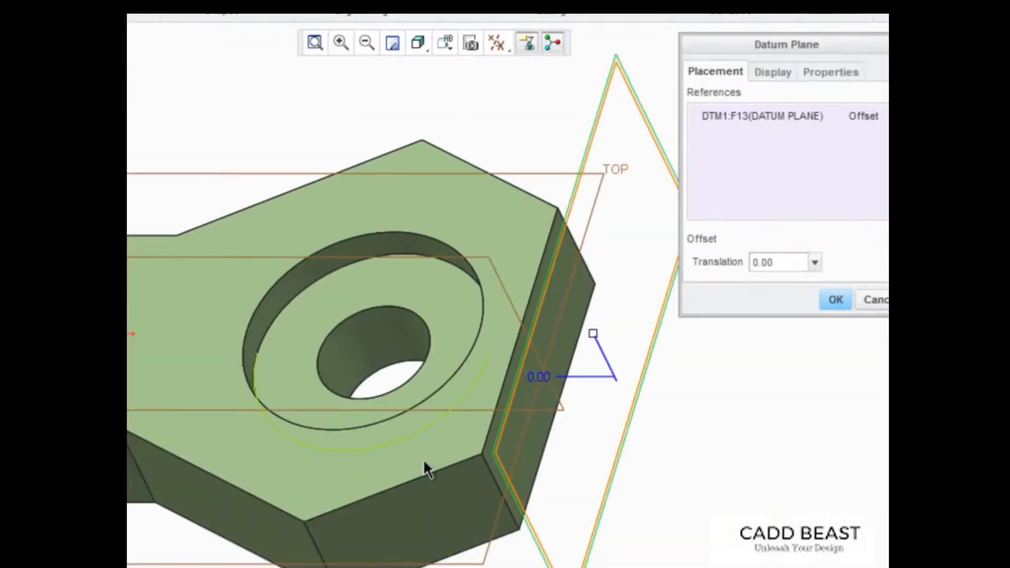
click(424, 477)
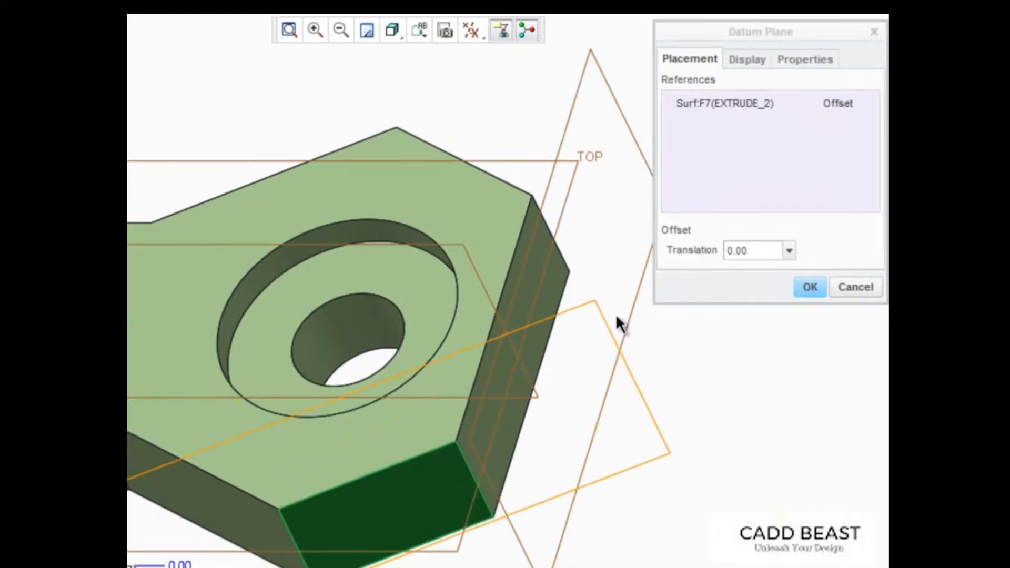
click(841, 104)
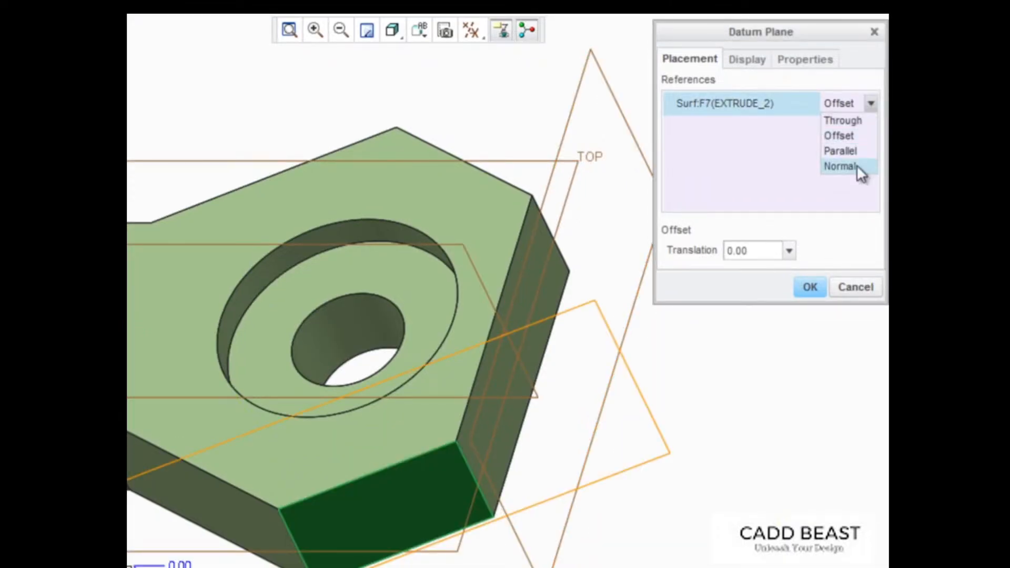
click(855, 120)
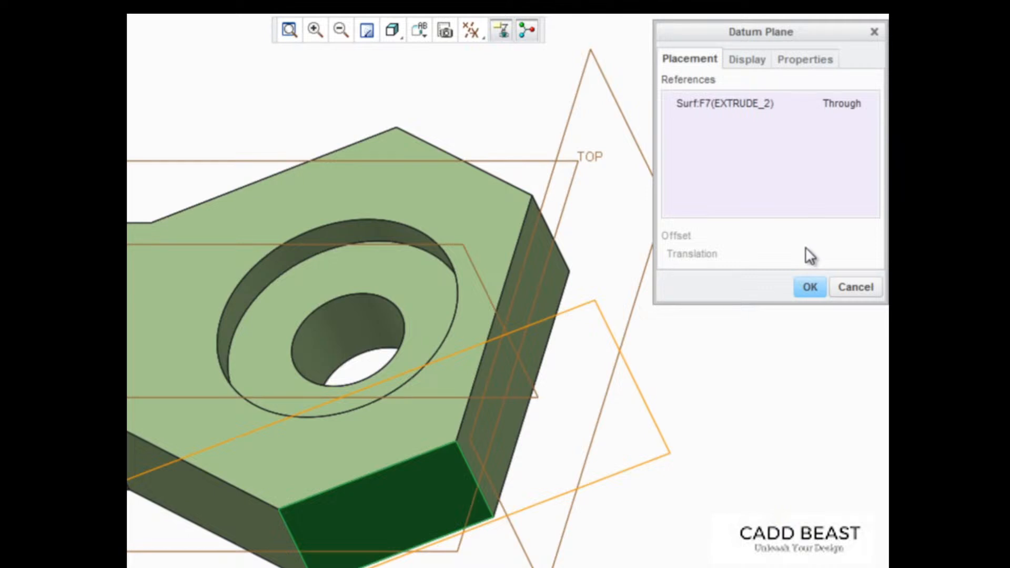
Enable Adjust Outline for the new plane and fit its outline by Reference to the same angled face
click(761, 63)
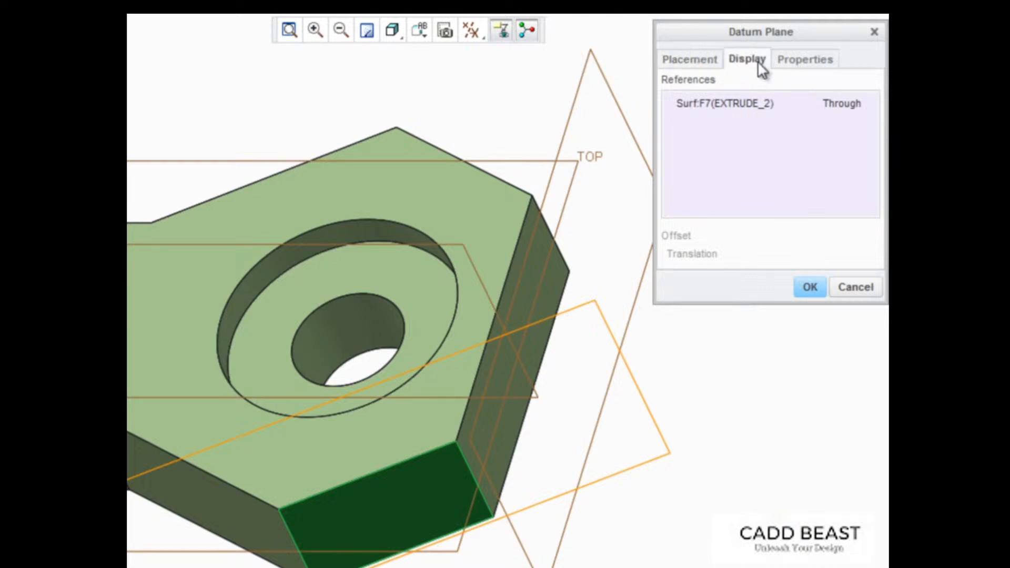
click(759, 63)
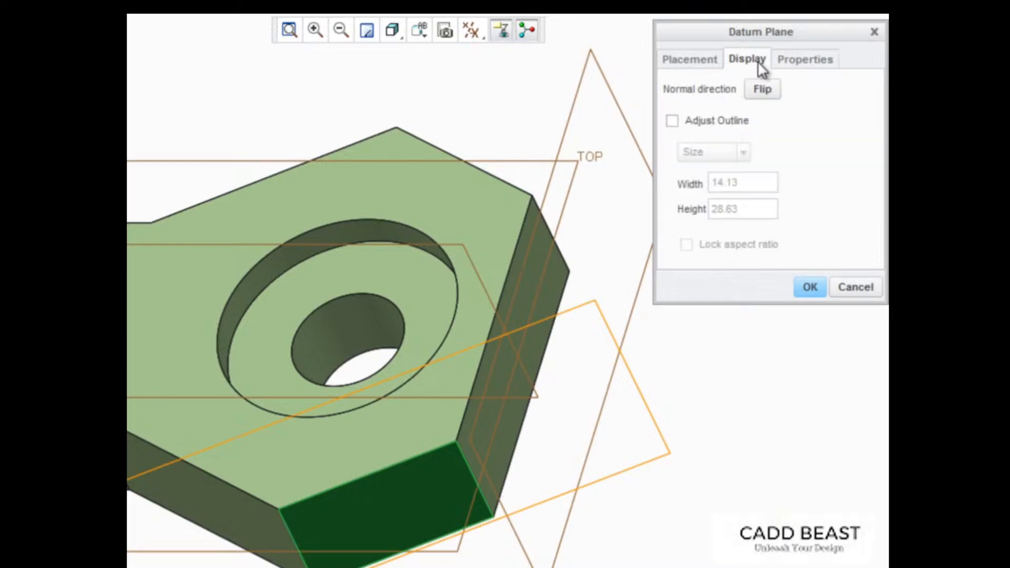
click(672, 122)
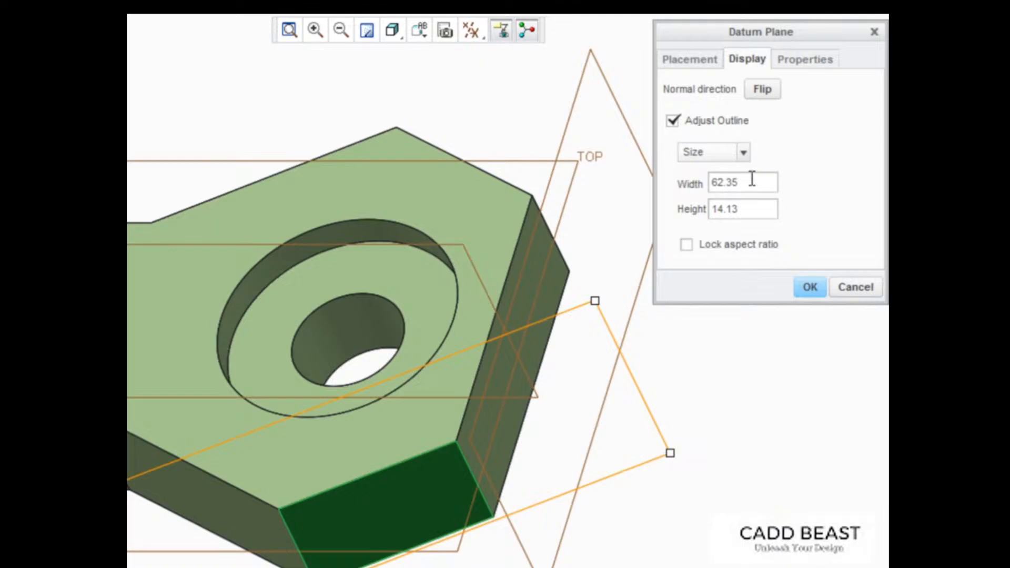
click(743, 153)
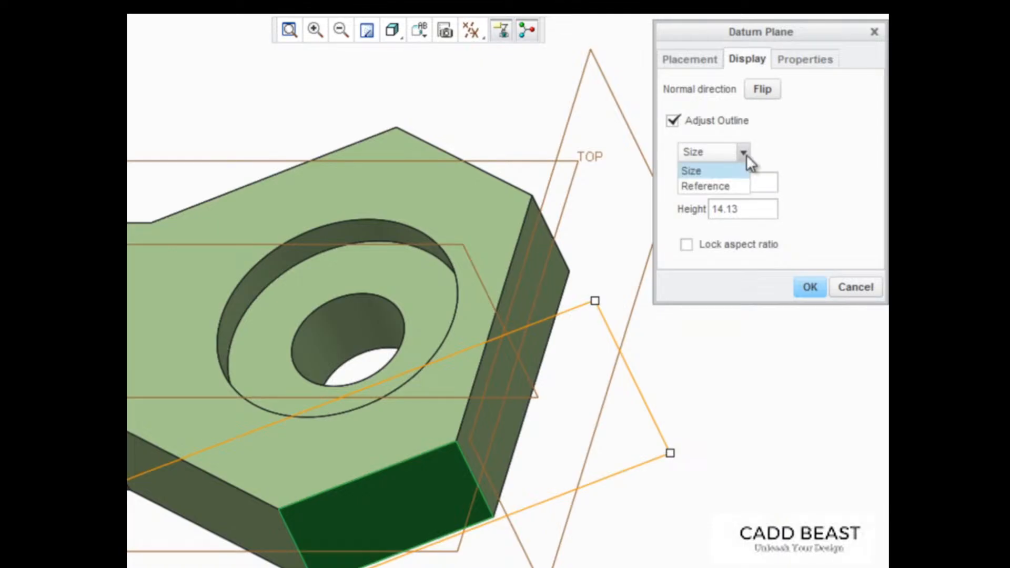
click(721, 187)
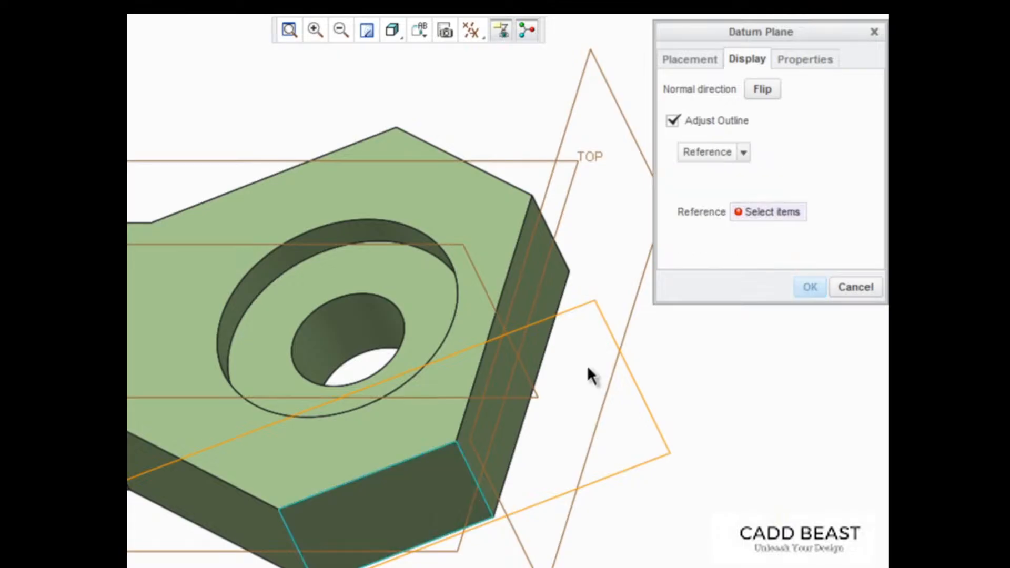
click(400, 502)
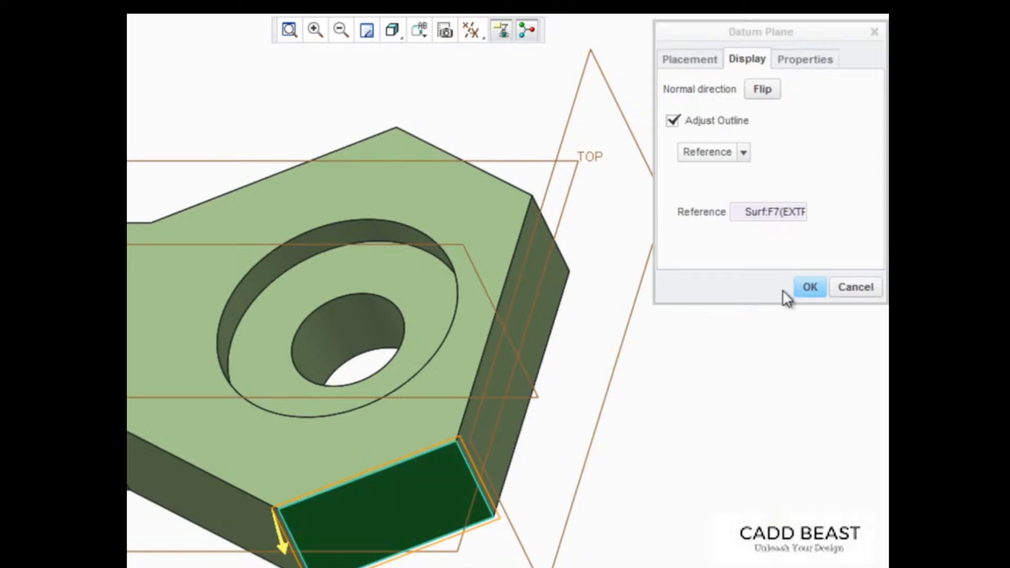
Switch the plane's outline to Size with a width of 14 and a height of 10, and complete the plane
click(744, 152)
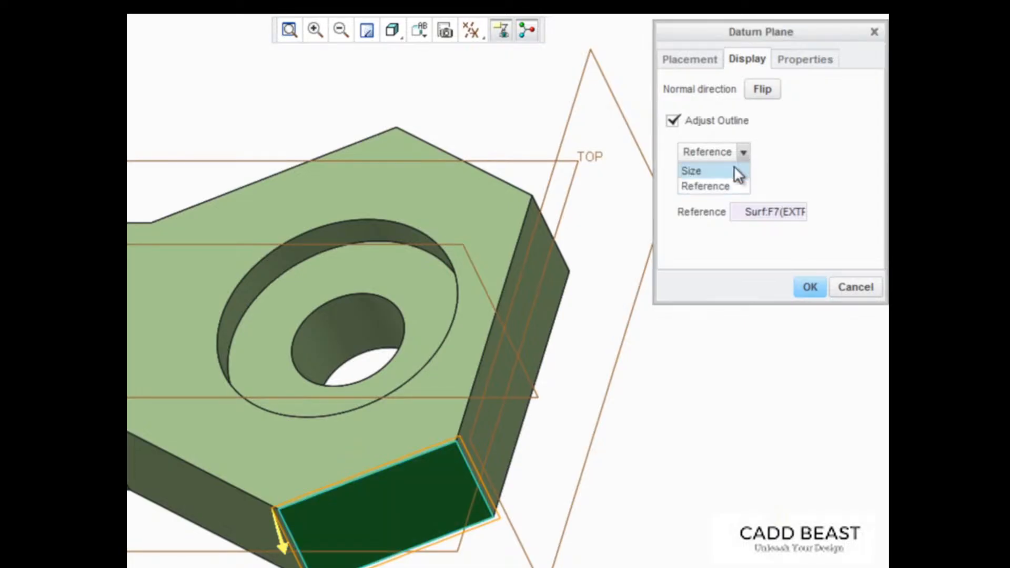
click(728, 172)
click(743, 186)
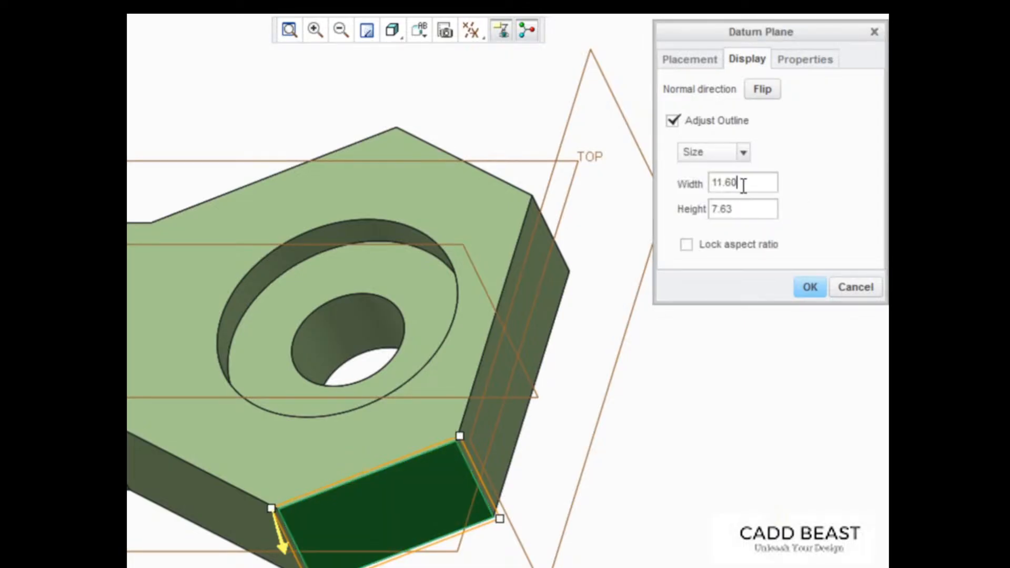
key(BackSpace)
key(BackSpace)
key(BackSpace)
key(BackSpace)
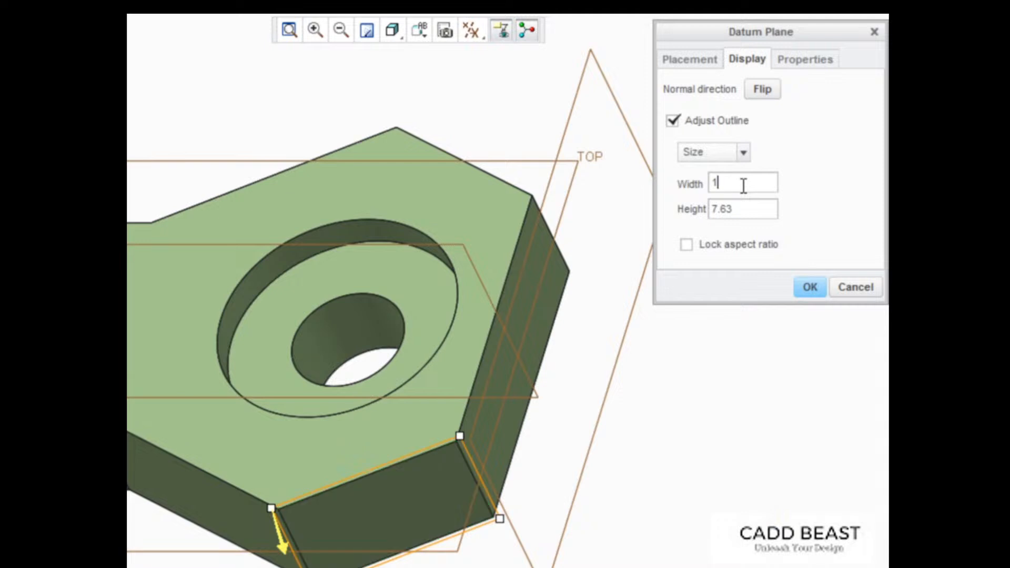
text(4)
key(Tab)
text(10)
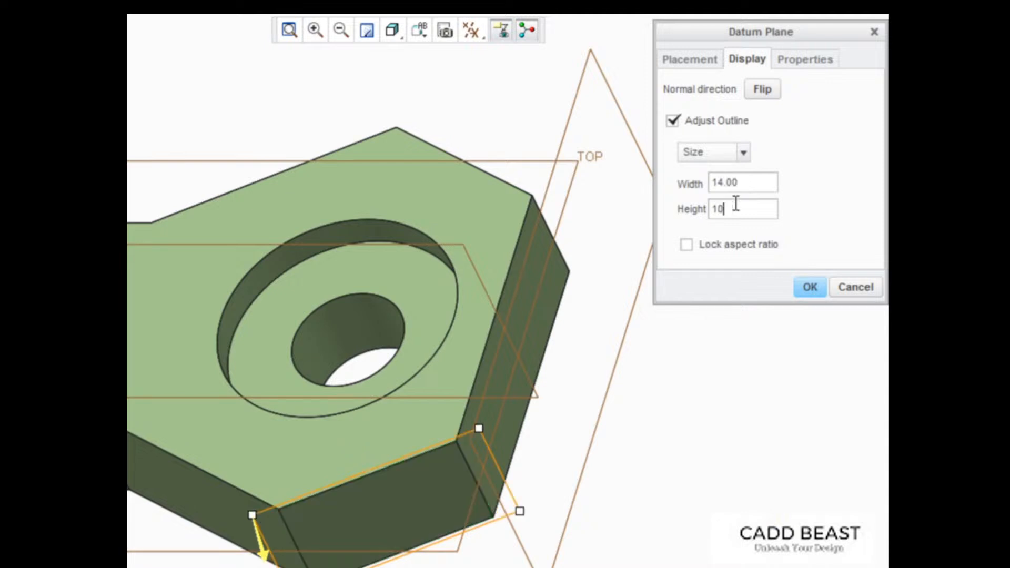
key(Return)
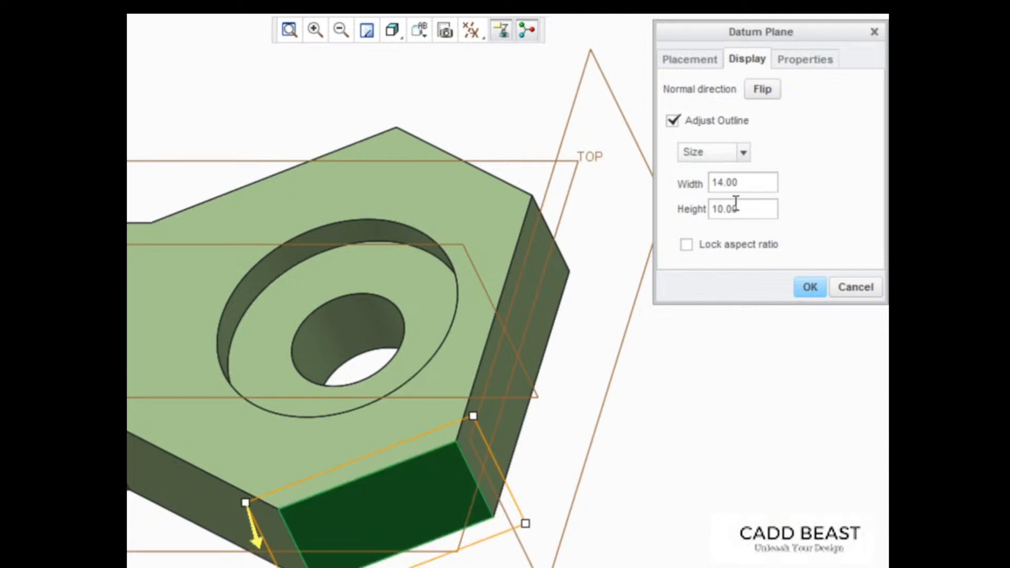
click(810, 289)
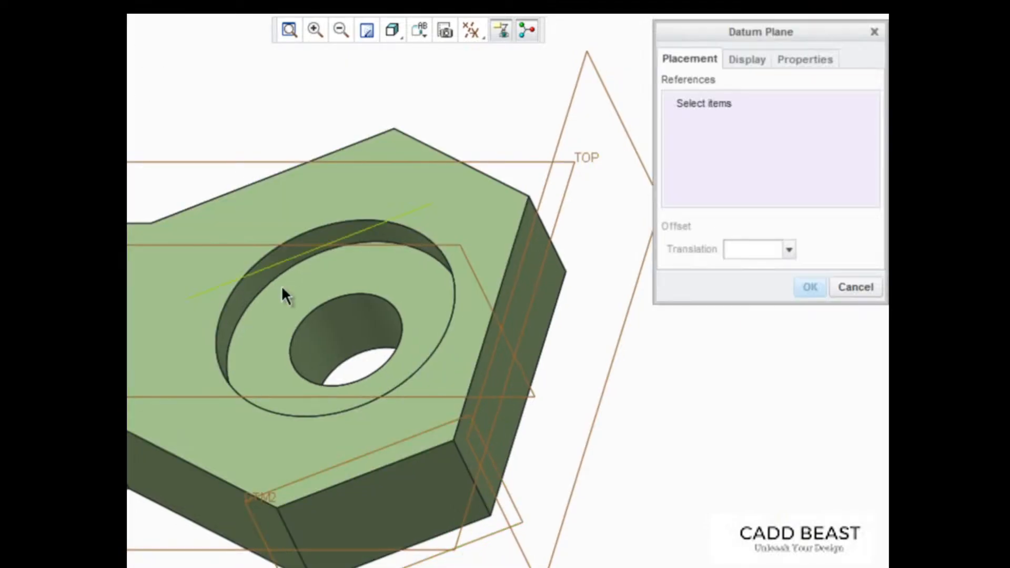
Create a datum plane through the part's front vertical corner edge with a Tangent constraint to the central hole's cylindrical surface
click(284, 529)
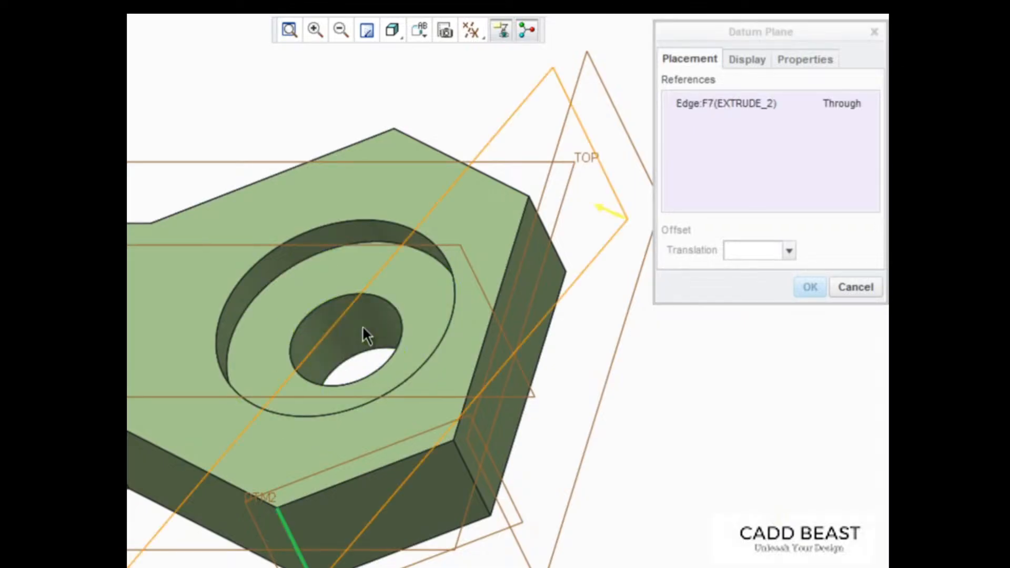
ctrl+click(363, 328)
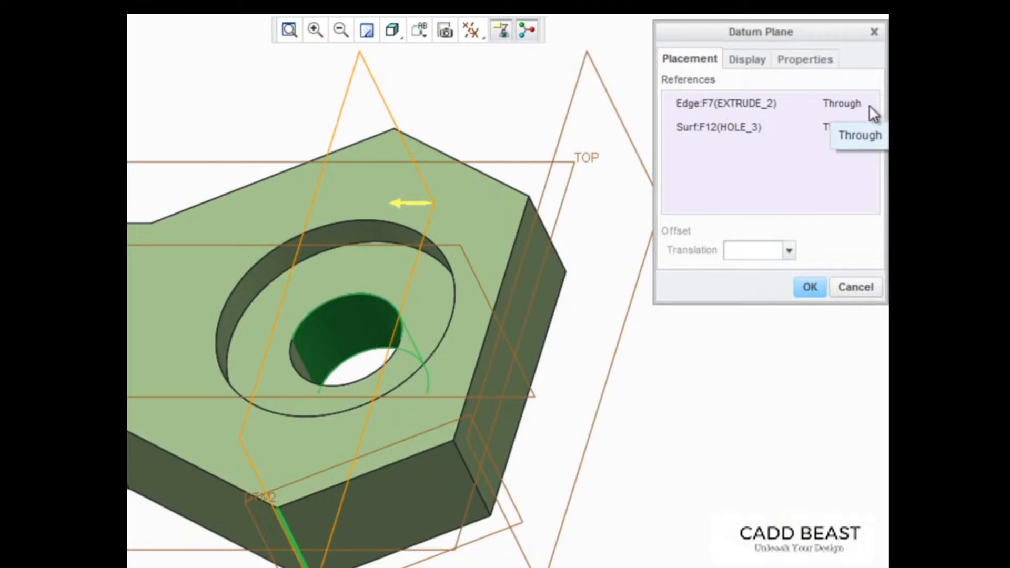
click(872, 128)
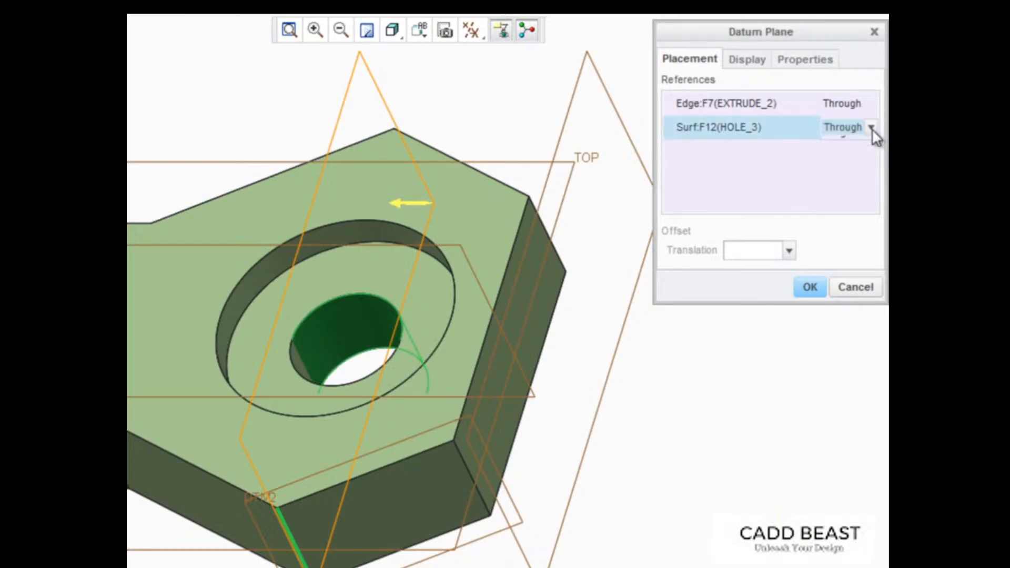
click(871, 128)
click(854, 157)
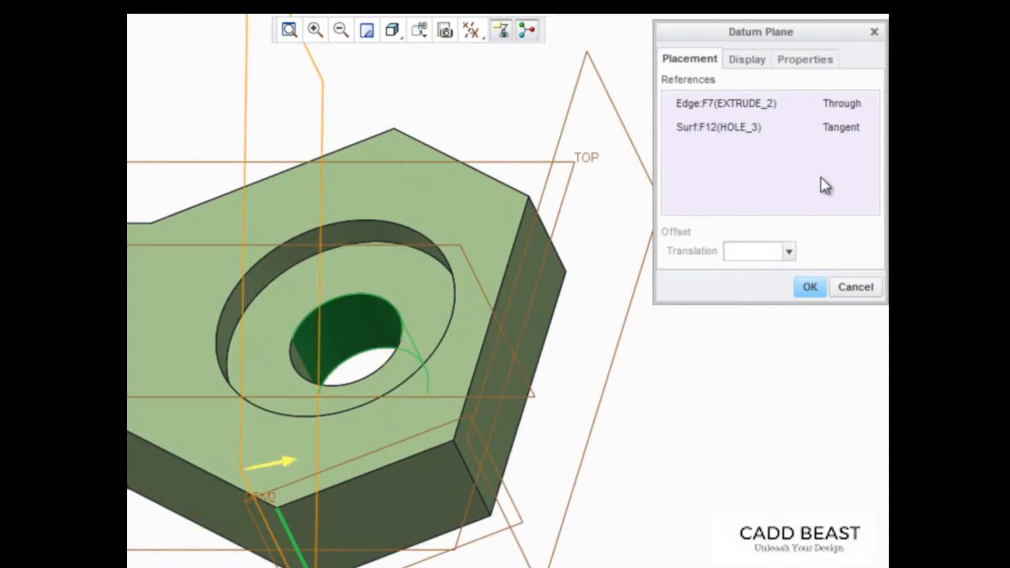
middle_drag(582, 405, 611, 368)
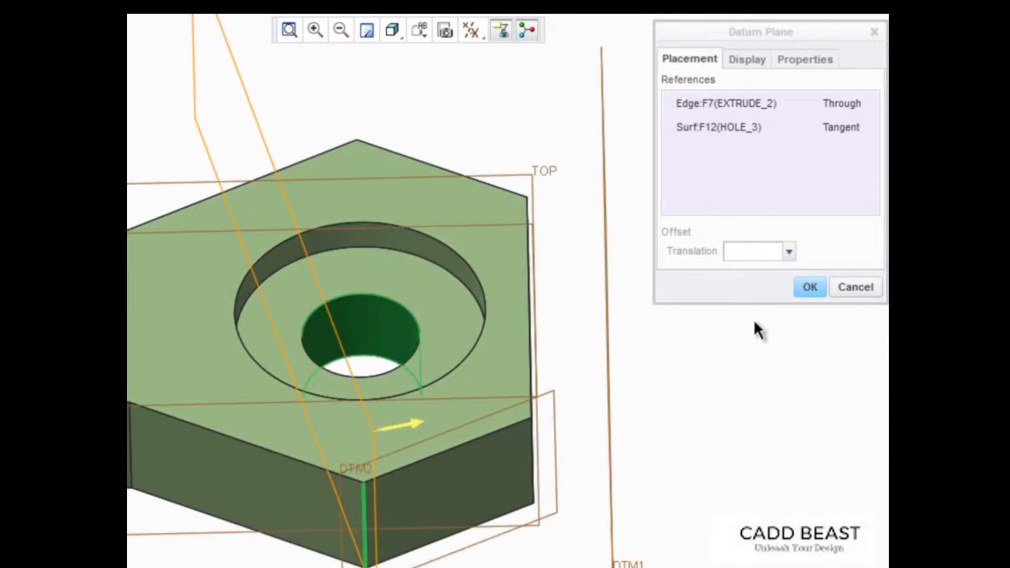
click(809, 289)
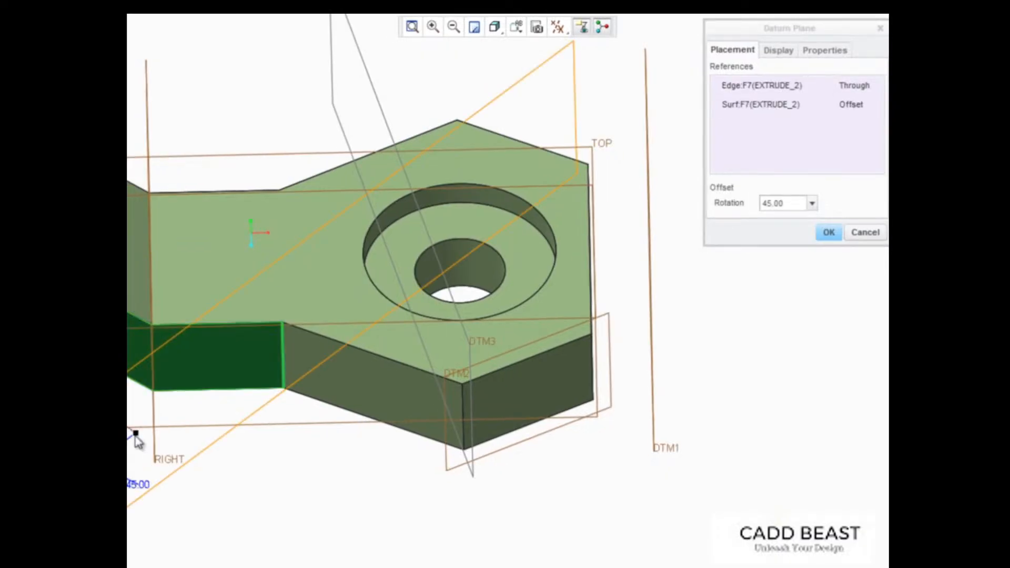
Rotate the plane through the arm's vertical edge to 71 degrees, change its side face constraint to Normal, and complete it
drag(136, 441, 216, 466)
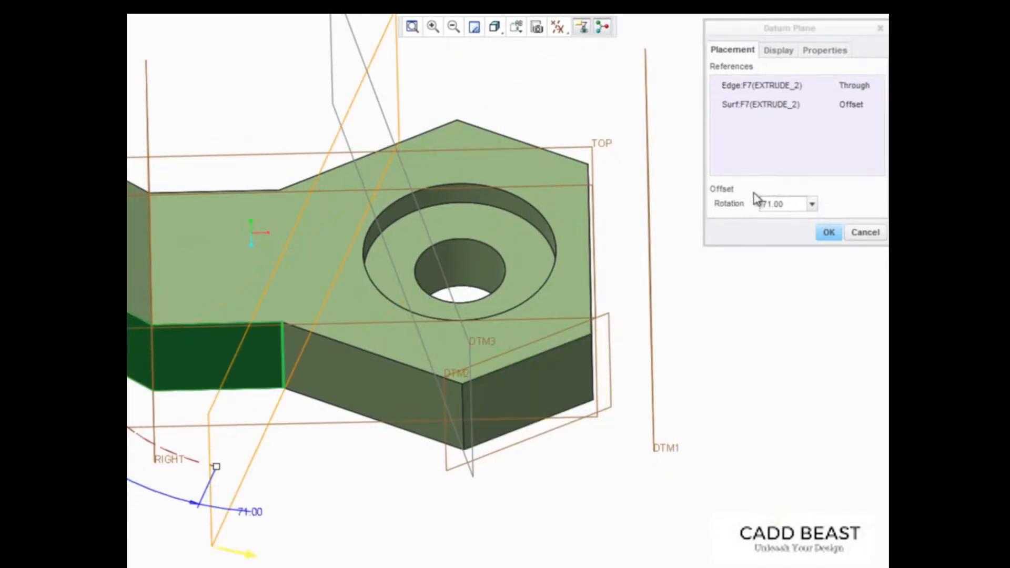
click(878, 108)
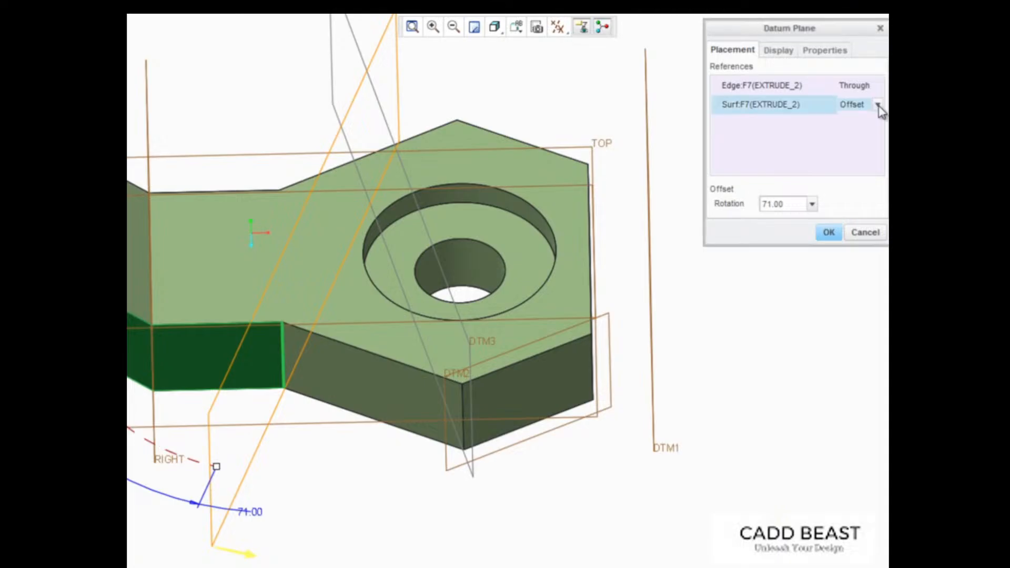
click(877, 105)
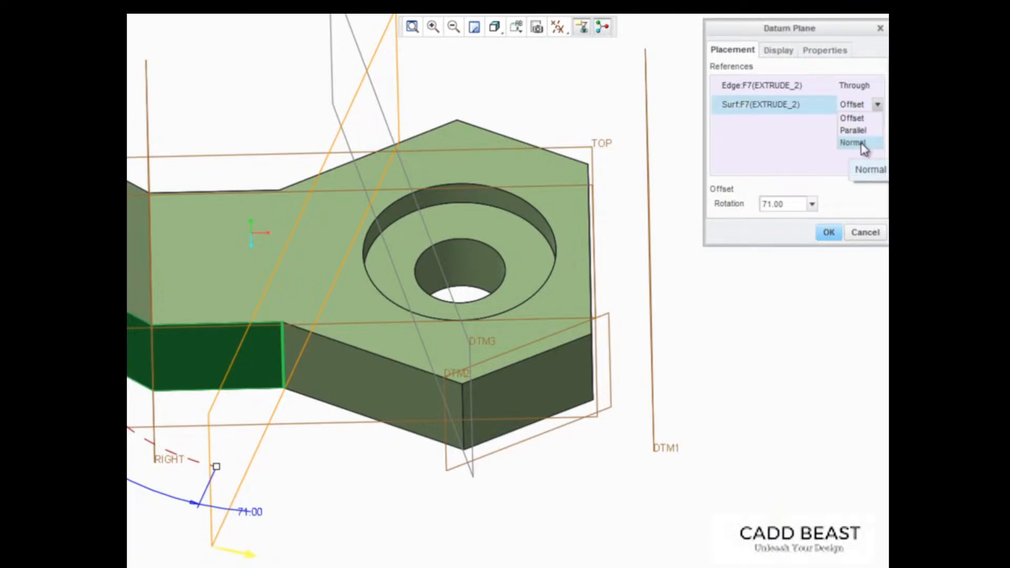
click(853, 143)
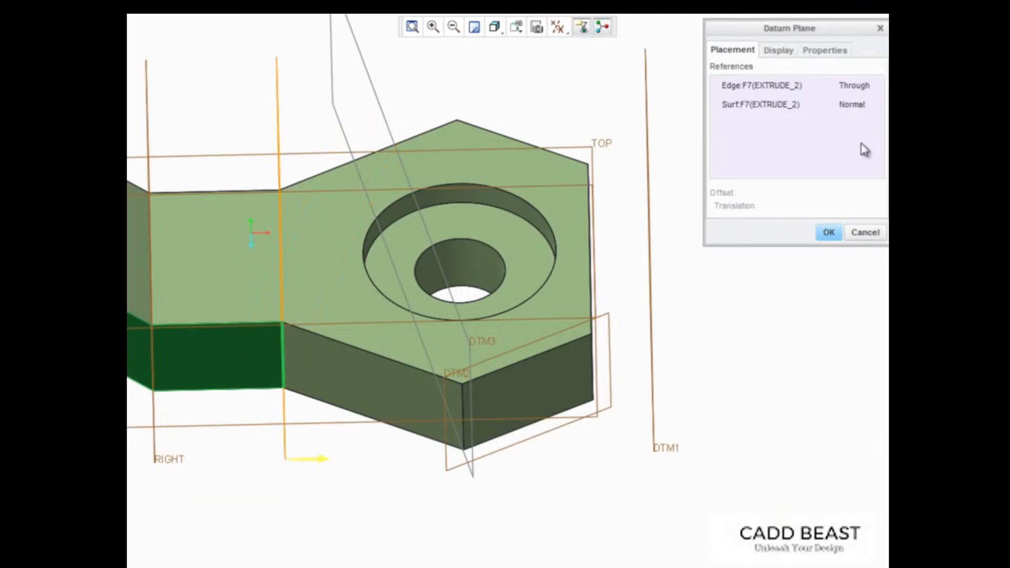
click(829, 233)
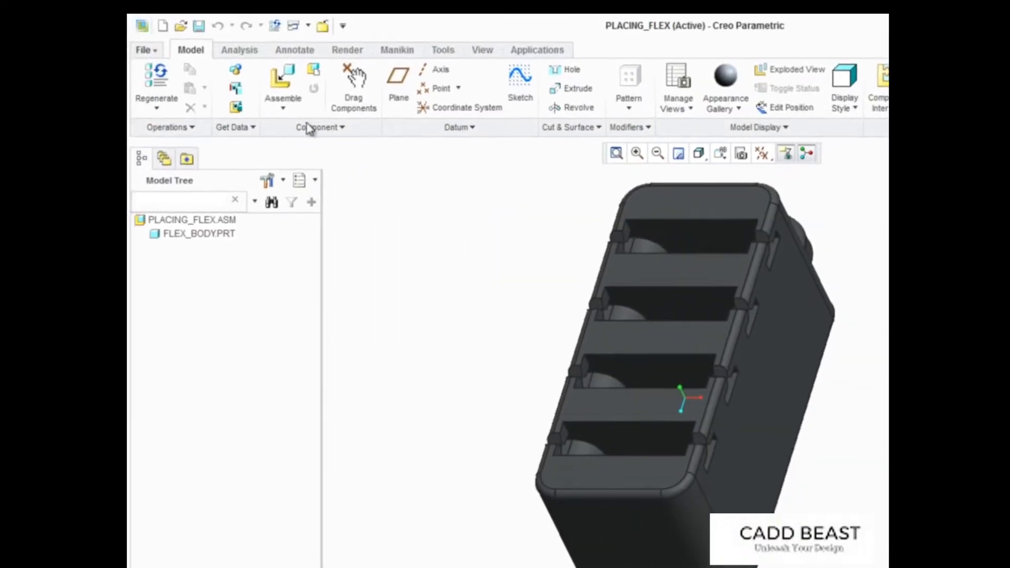
Assemble flex_contact.prt into PLACING_FLEX and accept its pre-defined flexibility for the flexible component definition
click(285, 83)
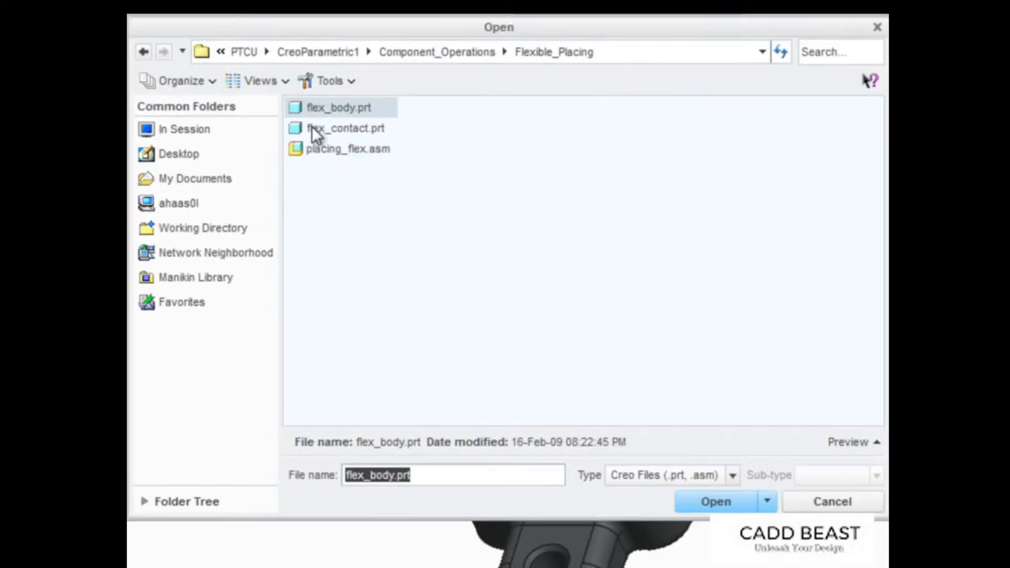
click(316, 129)
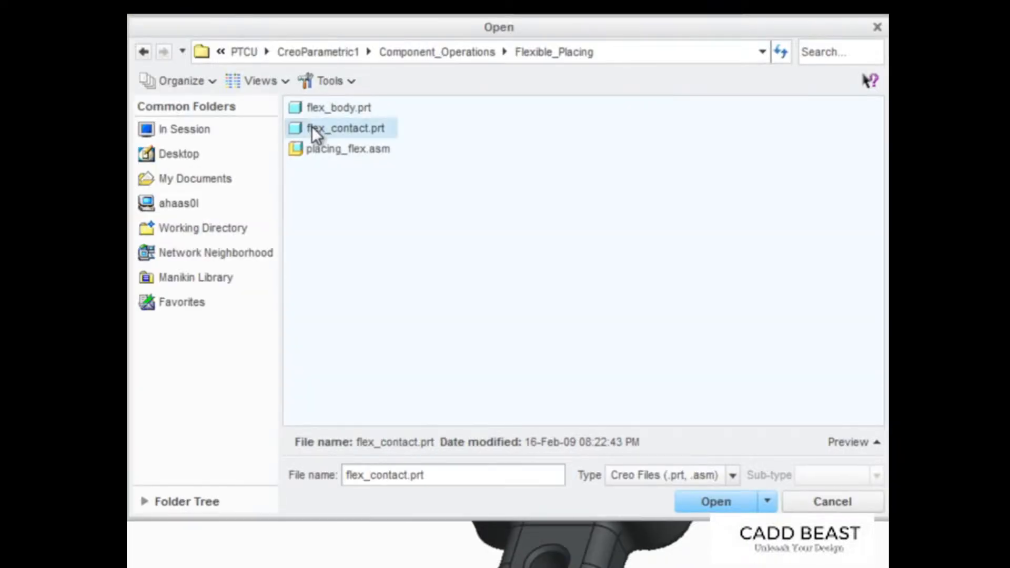
double_click(315, 130)
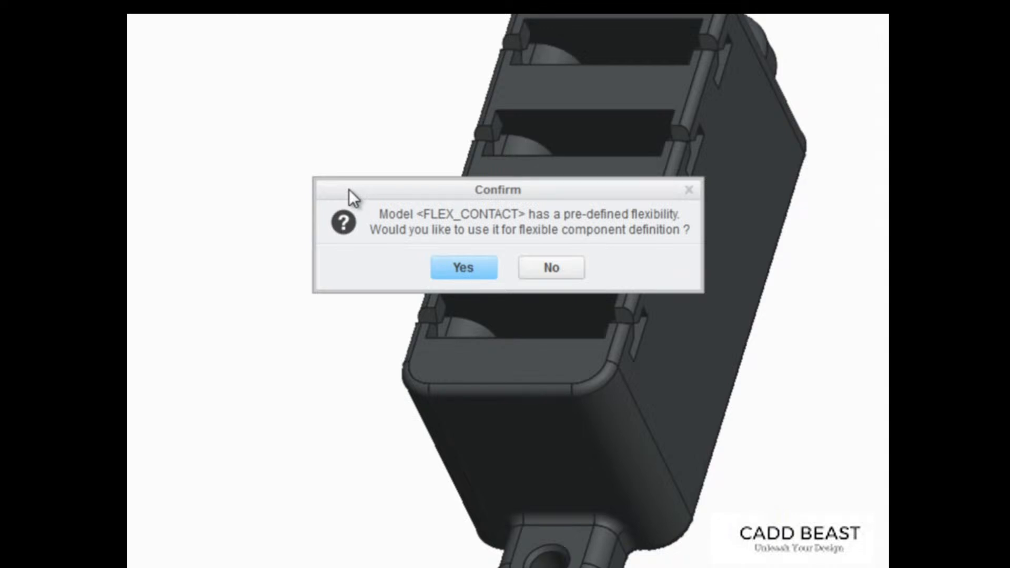
click(459, 270)
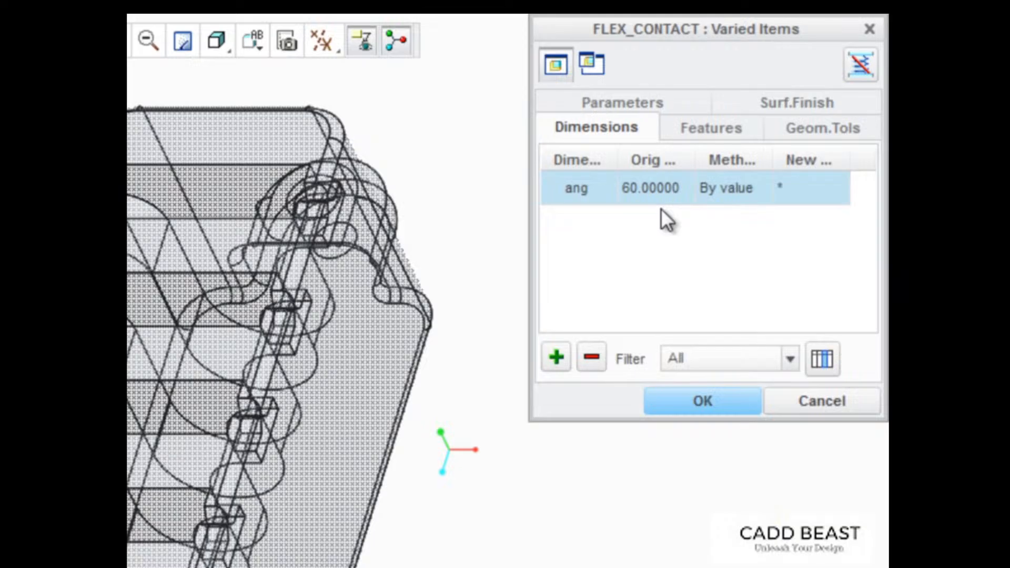
Set the new value of the varied dimension ang to 90 and show the available definition methods
click(790, 190)
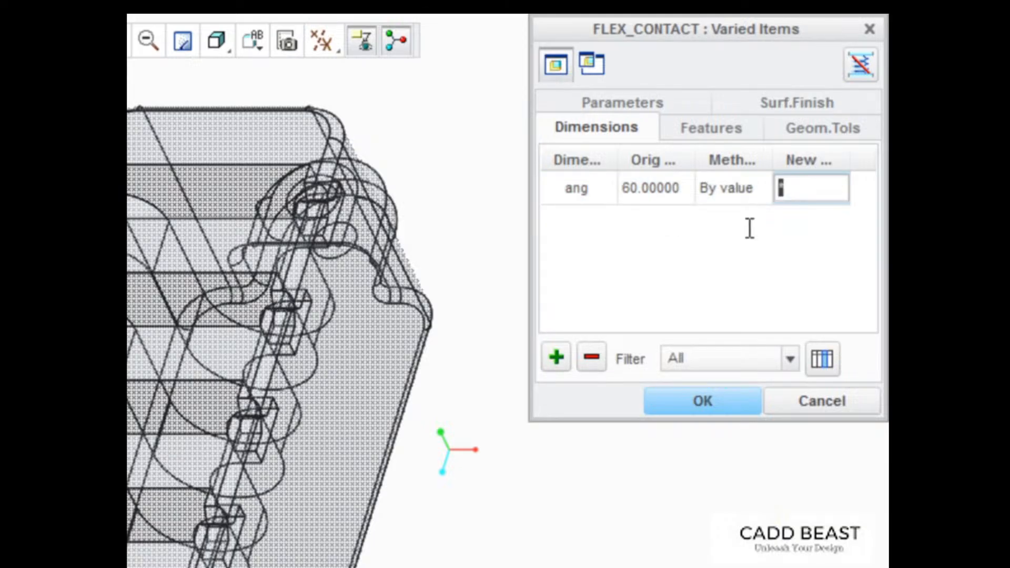
text(90)
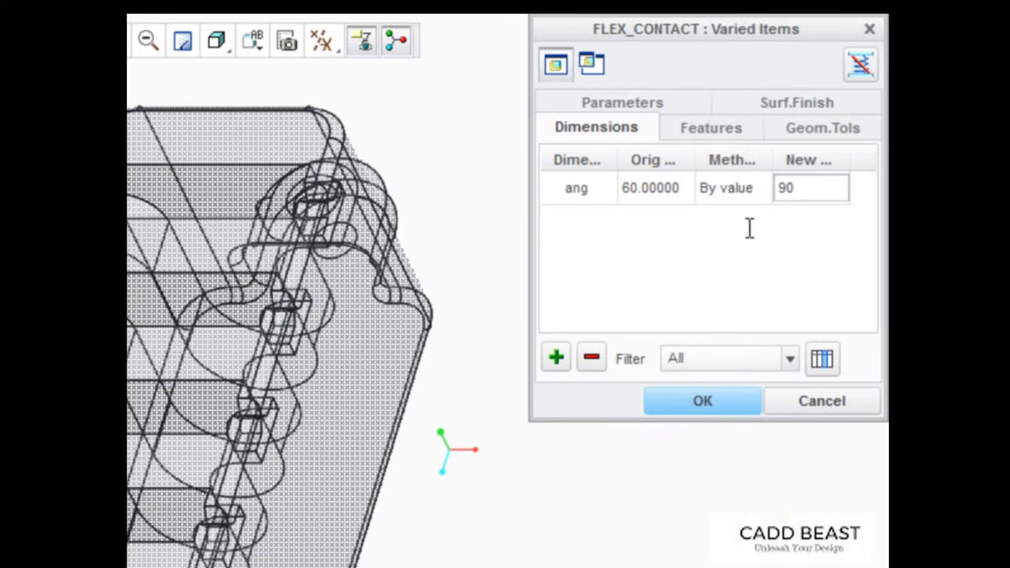
click(756, 195)
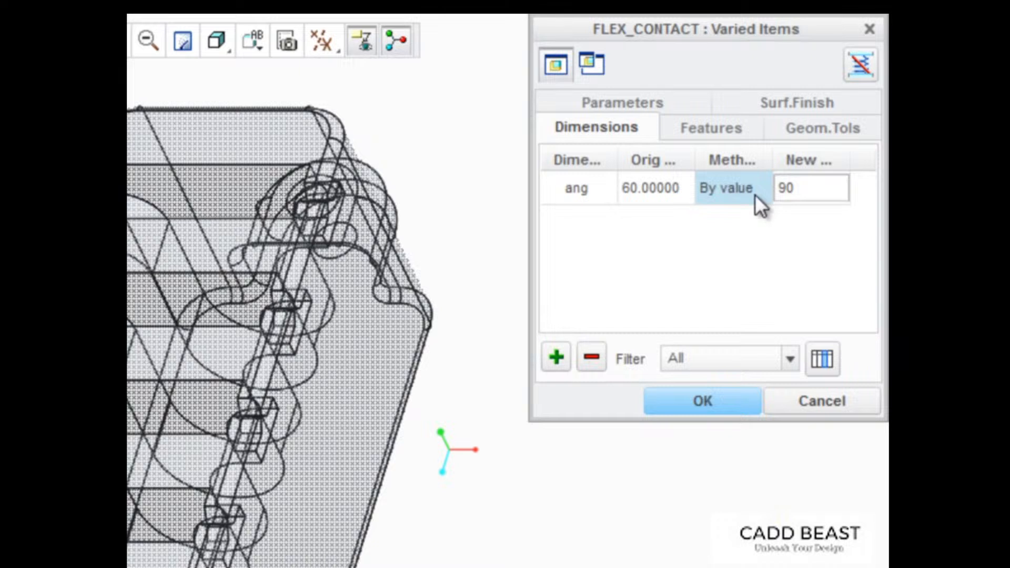
click(756, 195)
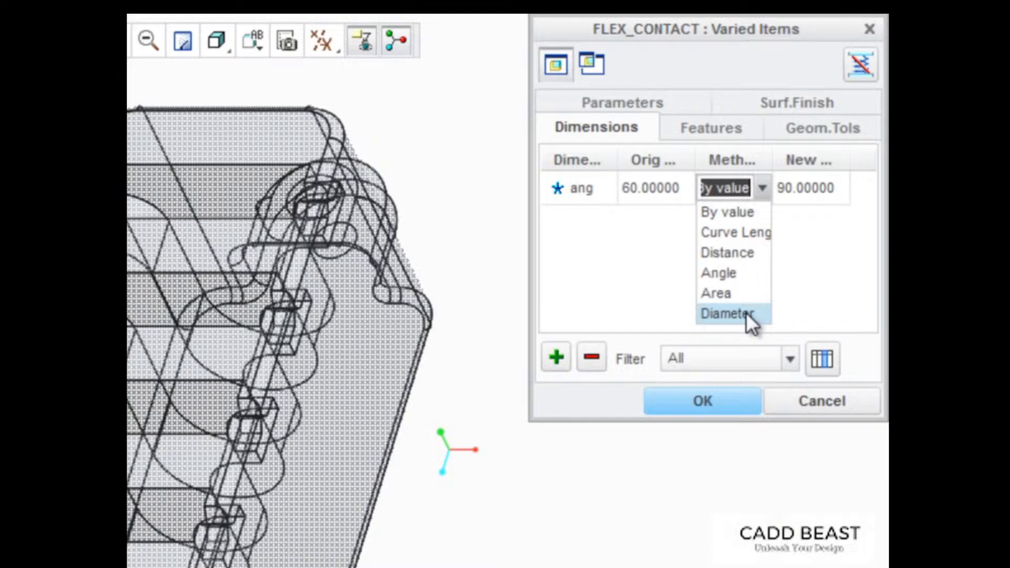
Set the varied feature TEST_PAD to Suppressed with its group members included, and apply the varied items
click(697, 131)
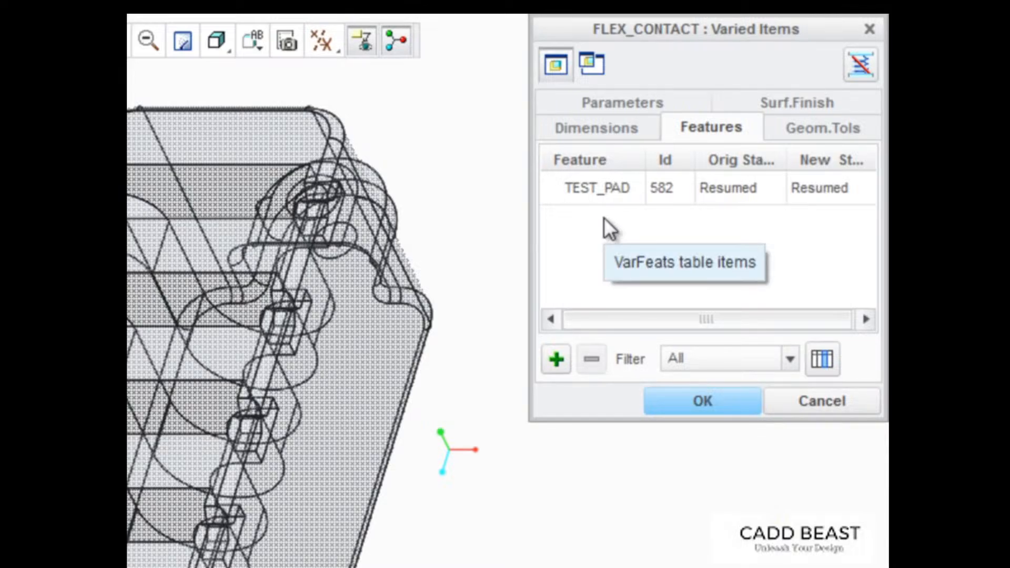
click(849, 188)
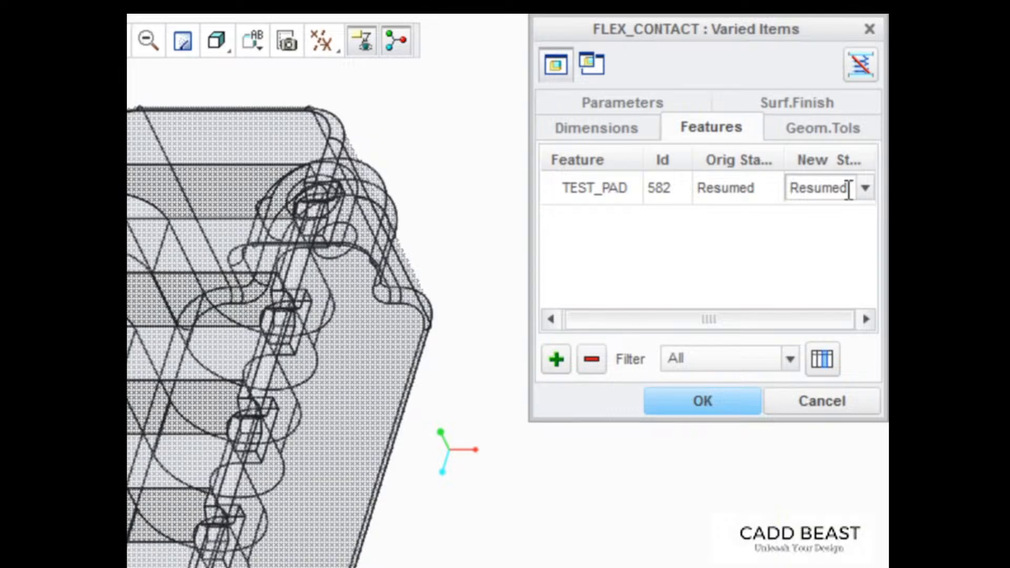
click(864, 188)
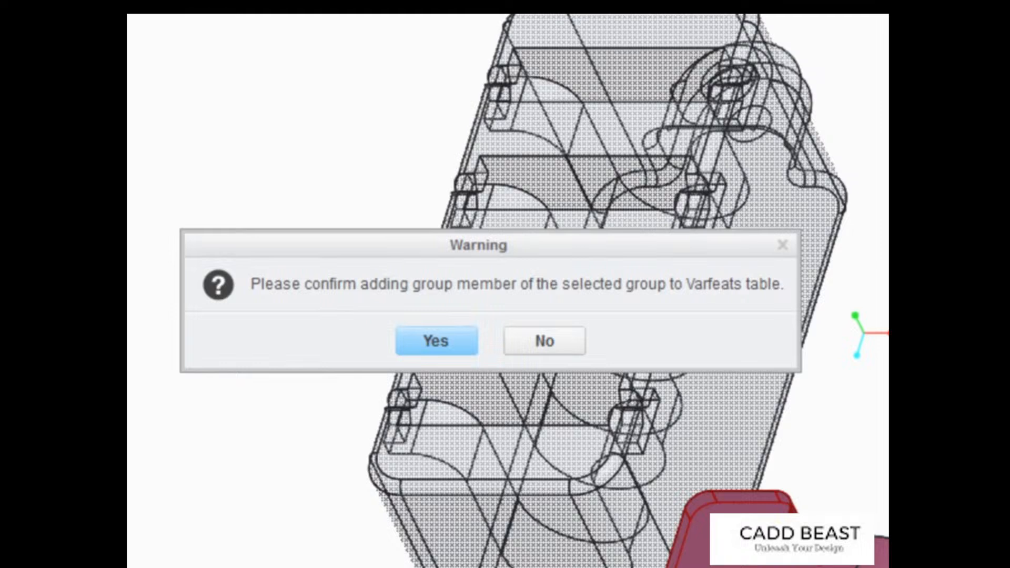
click(441, 340)
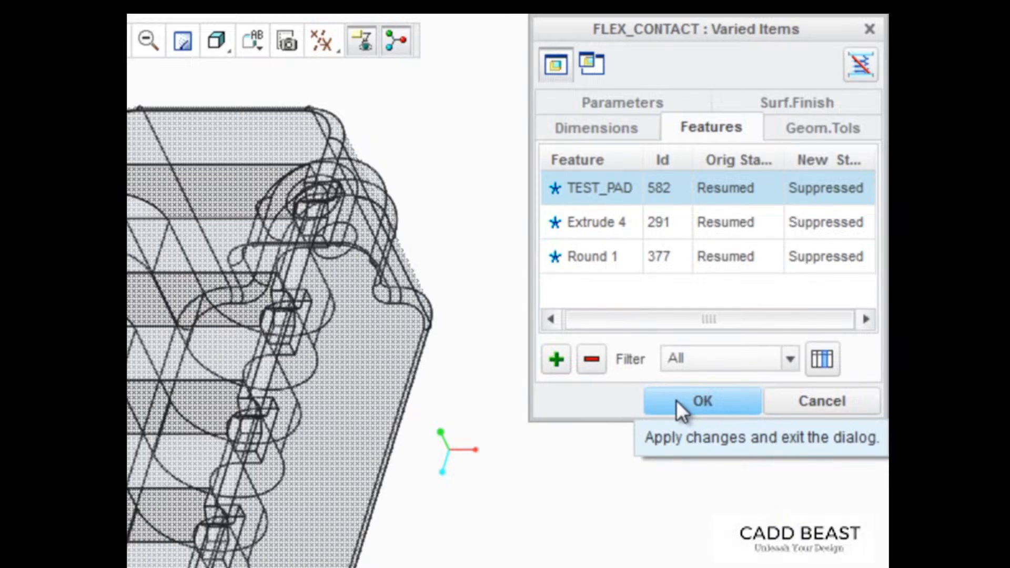
click(679, 400)
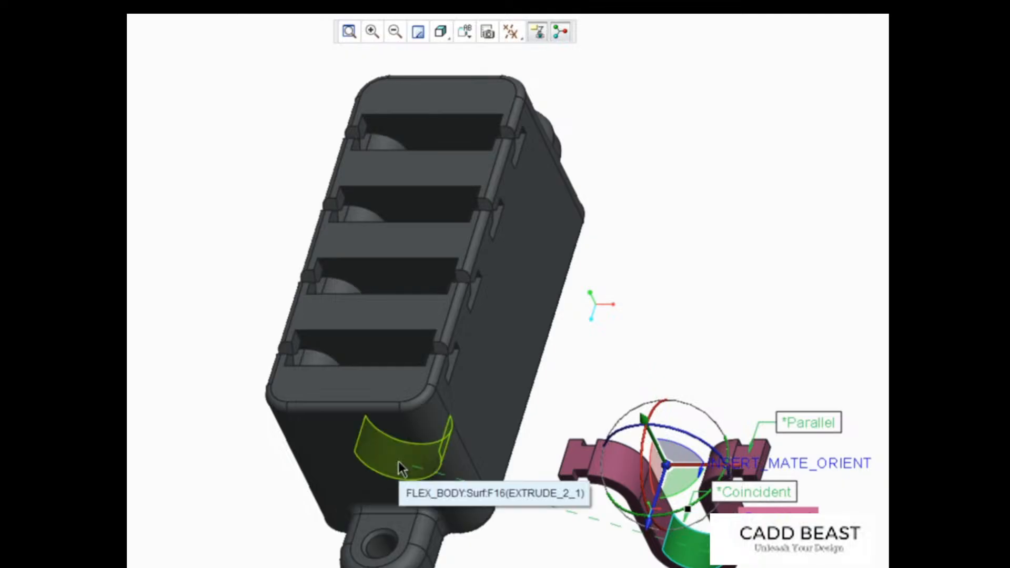
Place the flexible contact in the lowest slot, Coincident with the slot's curved surface and Parallel to the body's slotted face
click(399, 463)
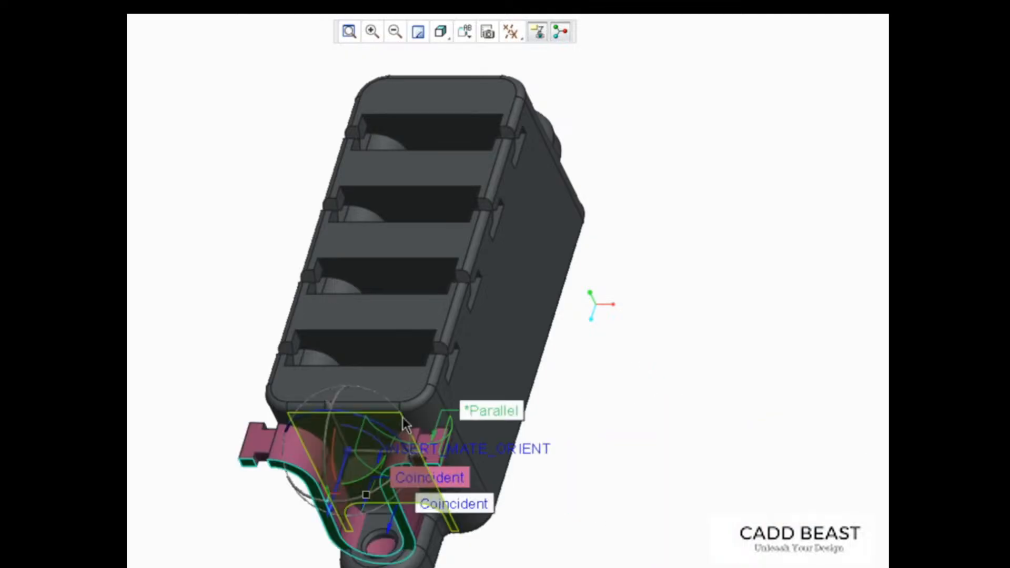
click(395, 387)
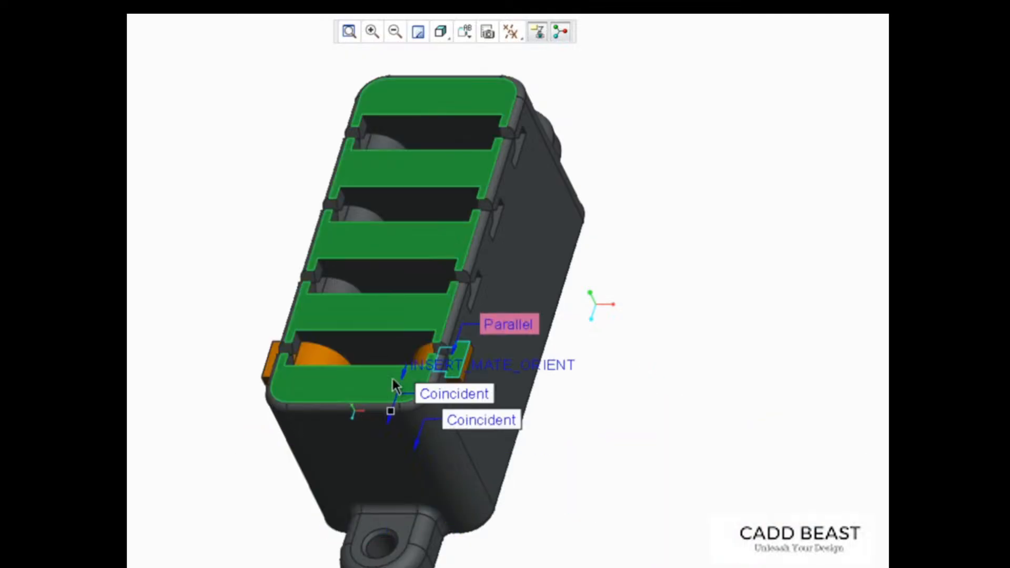
middle_click(393, 378)
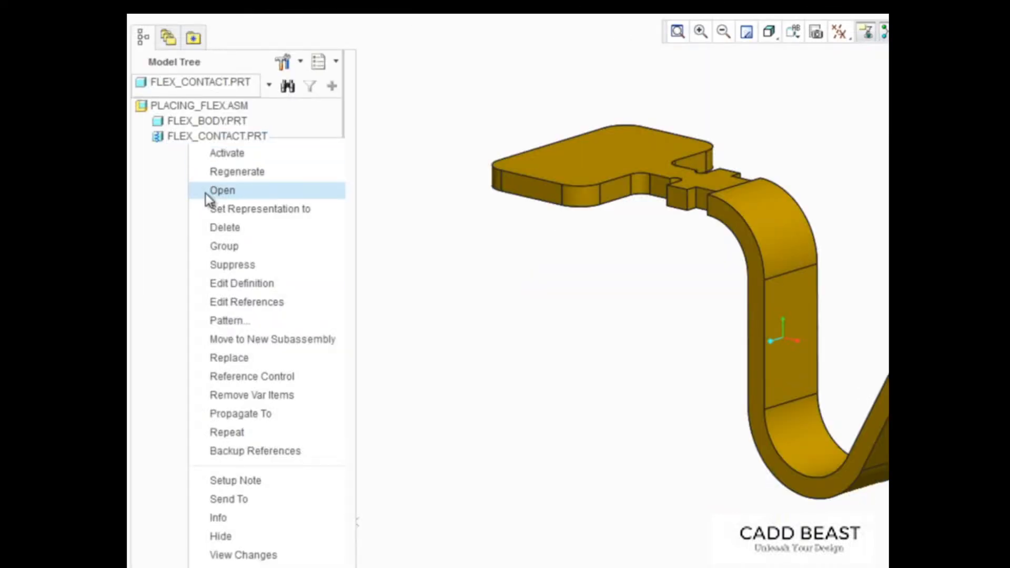
Lengthen the arm between the bend and the flat pad in FLEX_CONTACT.PRT, and switch back to PLACING_FLEX.ASM
click(206, 192)
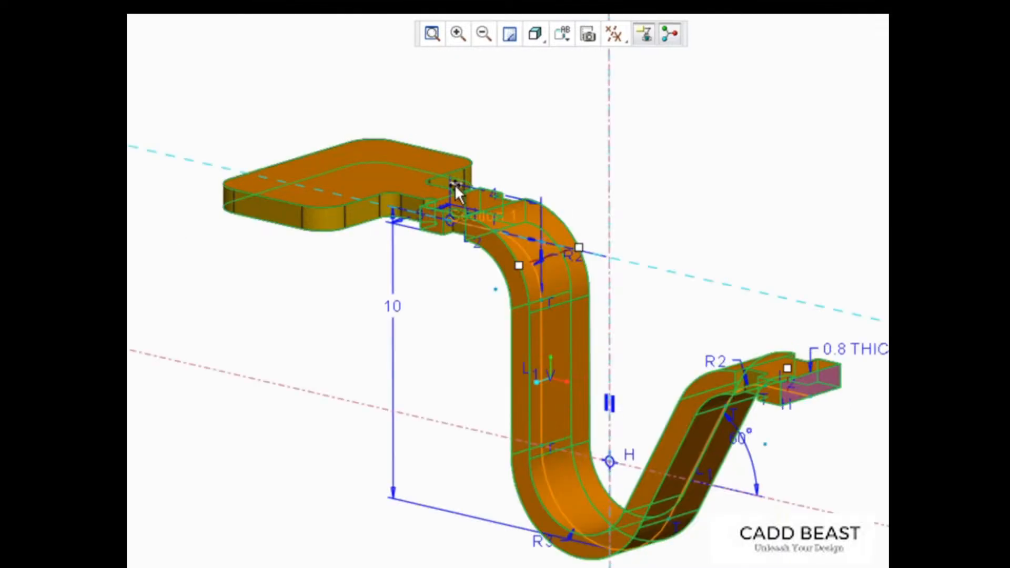
drag(454, 184, 343, 165)
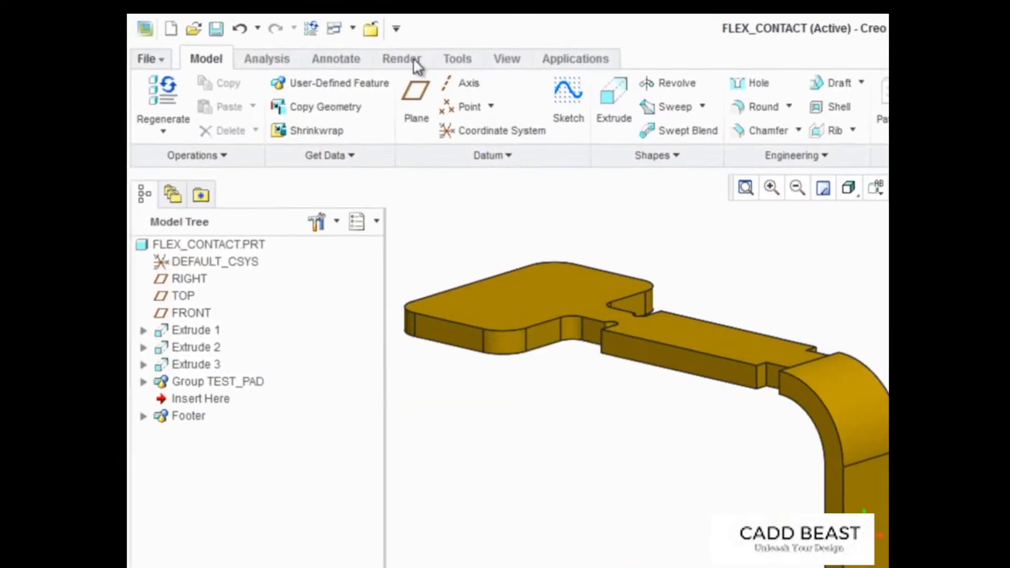
click(353, 30)
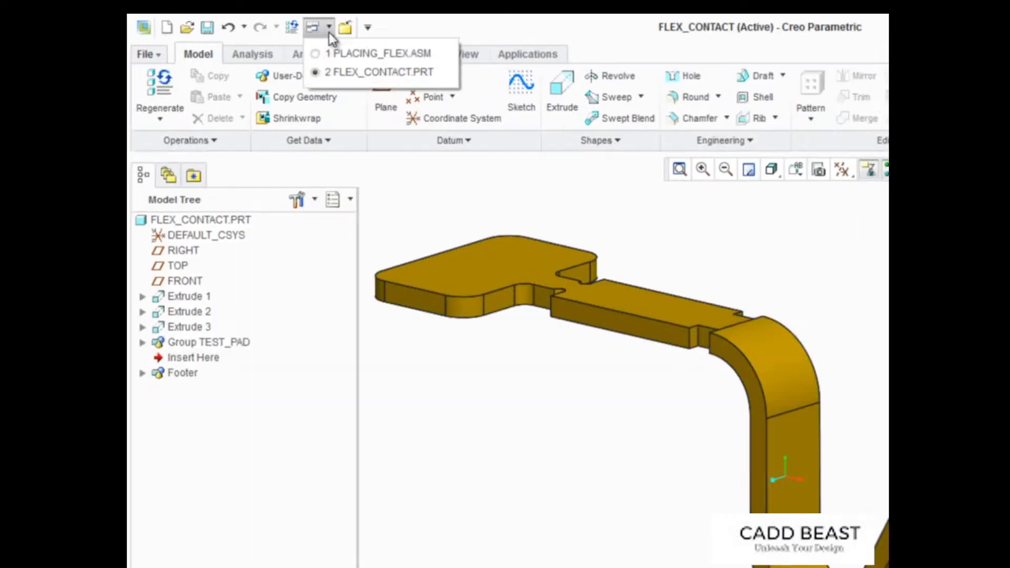
click(378, 53)
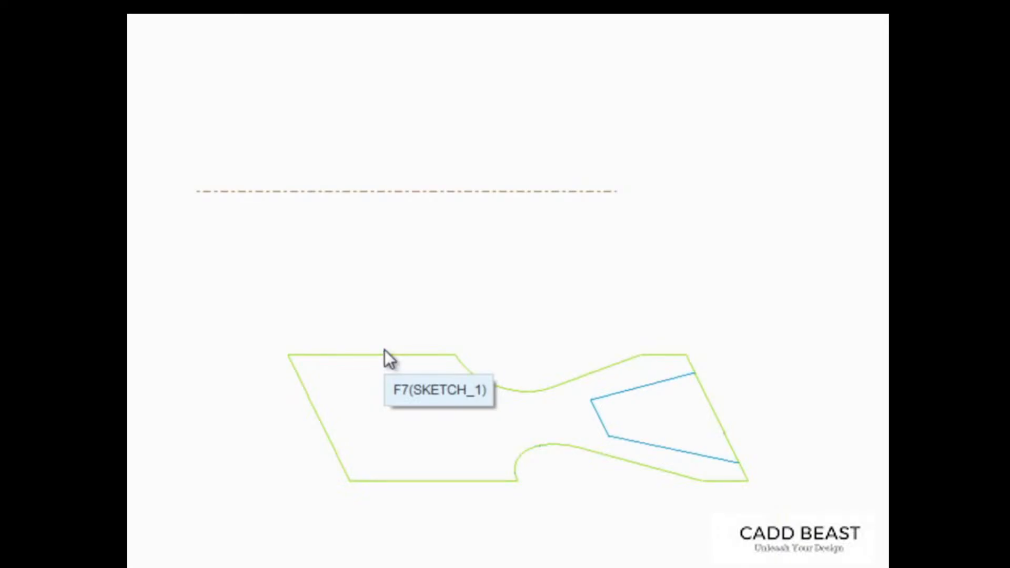
Try to revolve Sketch 1, previewing a straight sketch edge and the REV datum axis as the axis of revolution
click(384, 350)
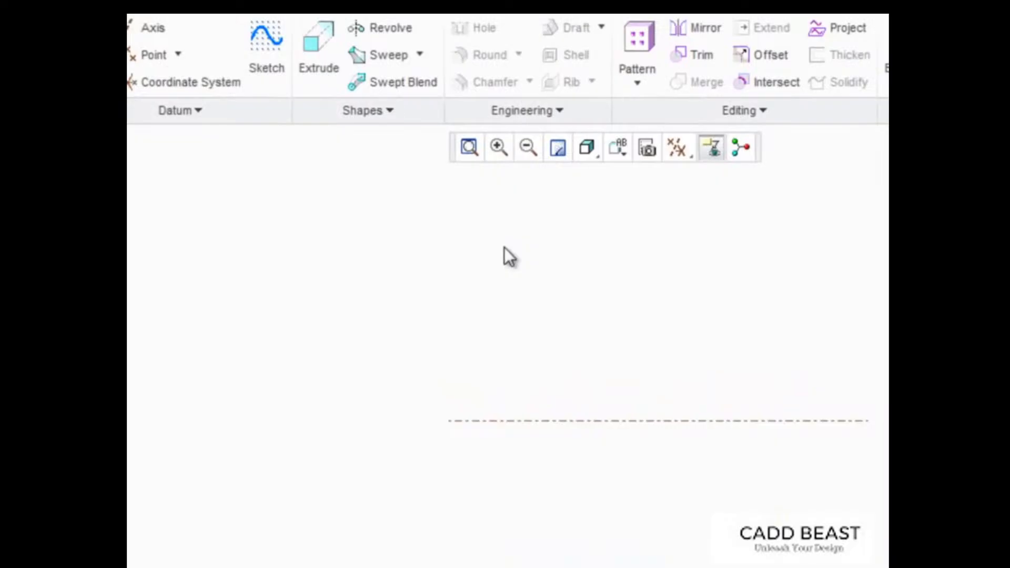
click(382, 29)
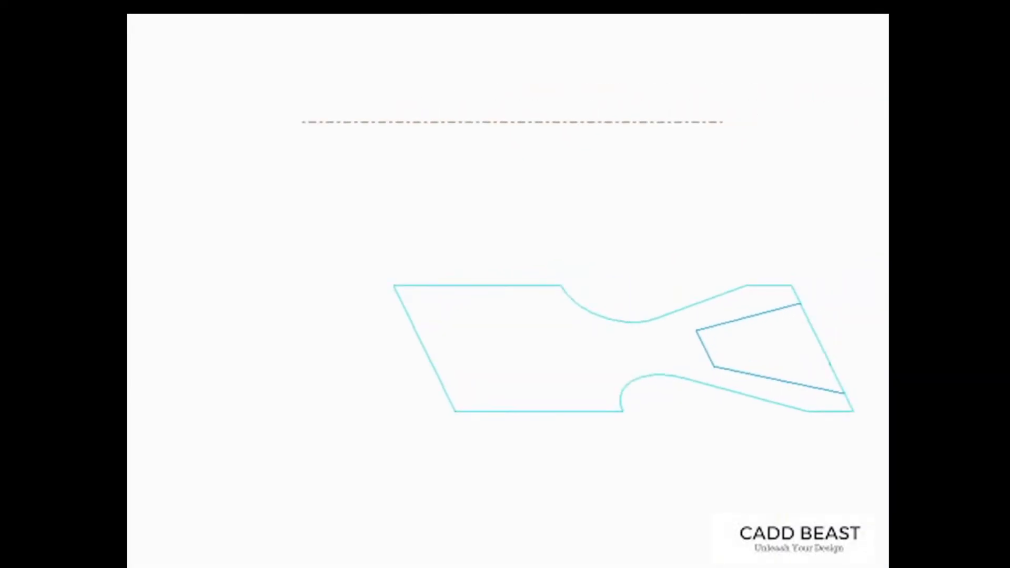
shift+middle_drag(320, 125, 276, 135)
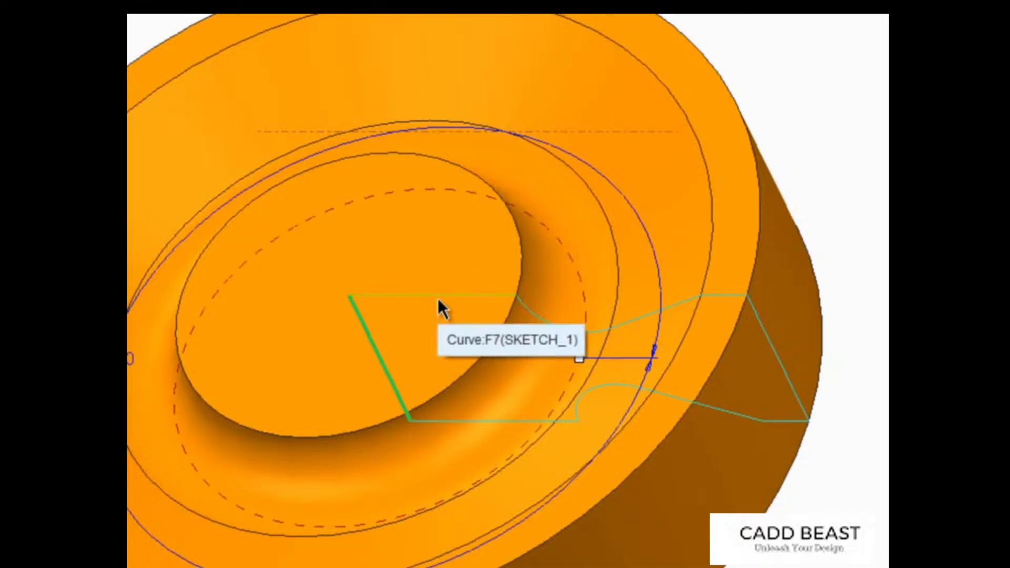
middle_drag(438, 301, 491, 224)
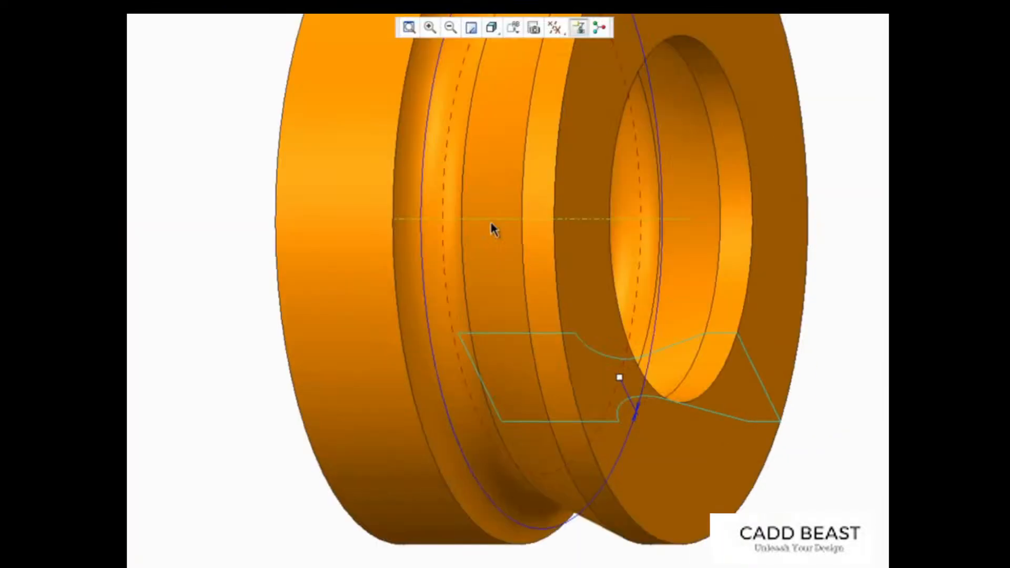
key(Escape)
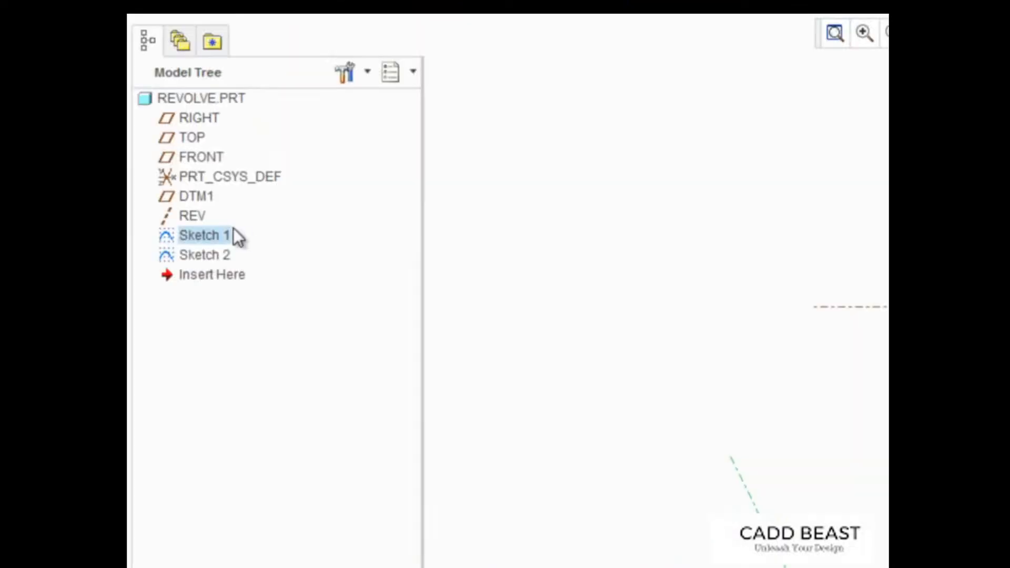
Edit Sketch 1, convert its slanted construction centerline to a geometry centerline, and accept the sketch
right_click(213, 239)
click(264, 420)
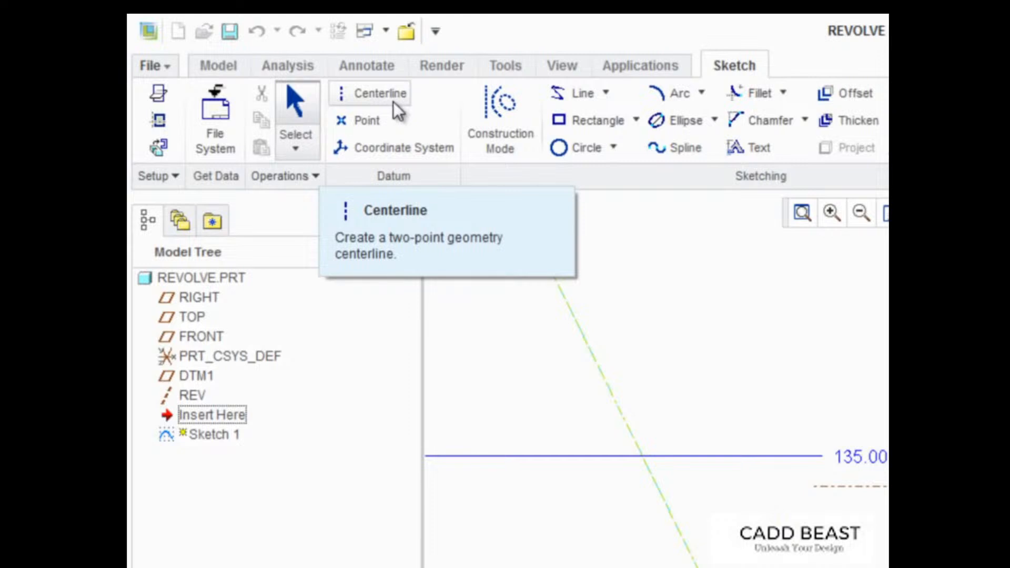
right_click(588, 295)
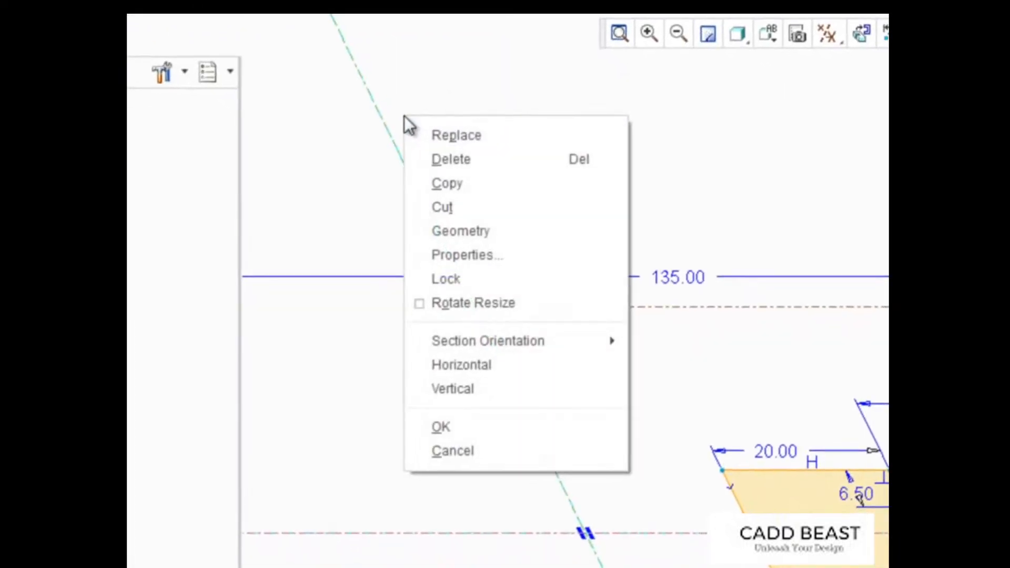
click(479, 230)
right_click(479, 229)
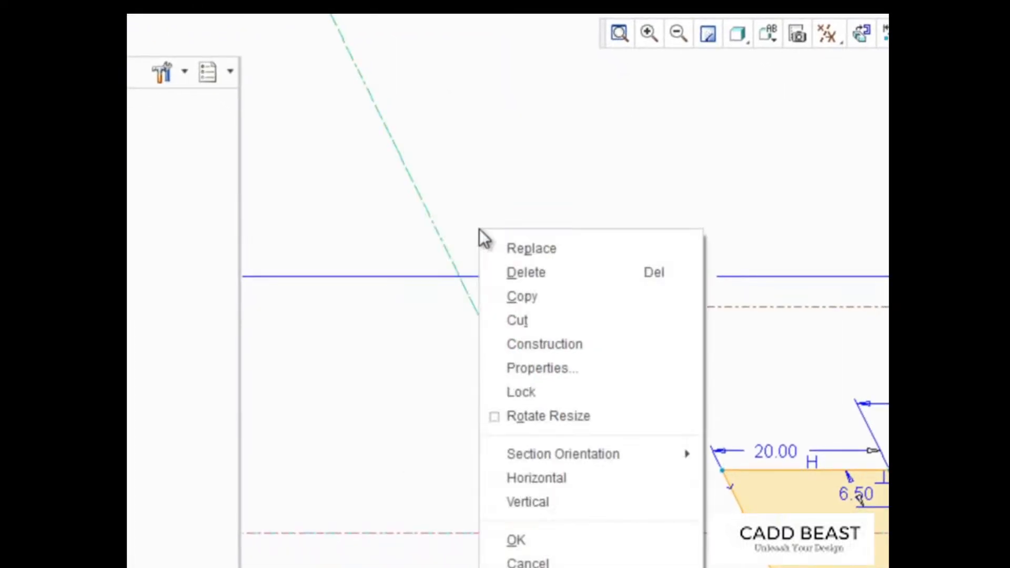
click(516, 540)
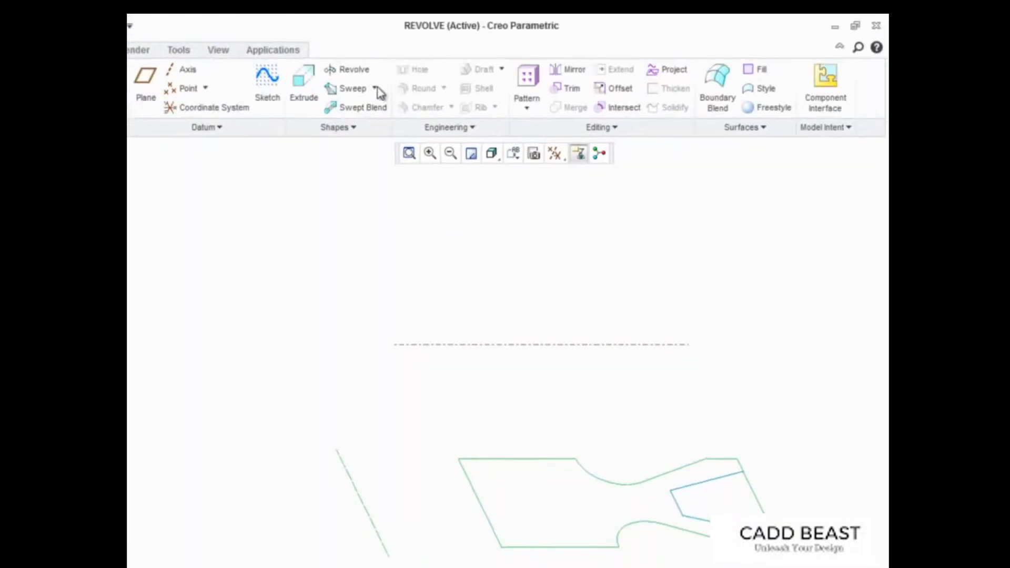
Revolve Sketch 1 through 360 degrees, replacing its internal centerline with the REV datum axis as the axis of revolution
click(353, 70)
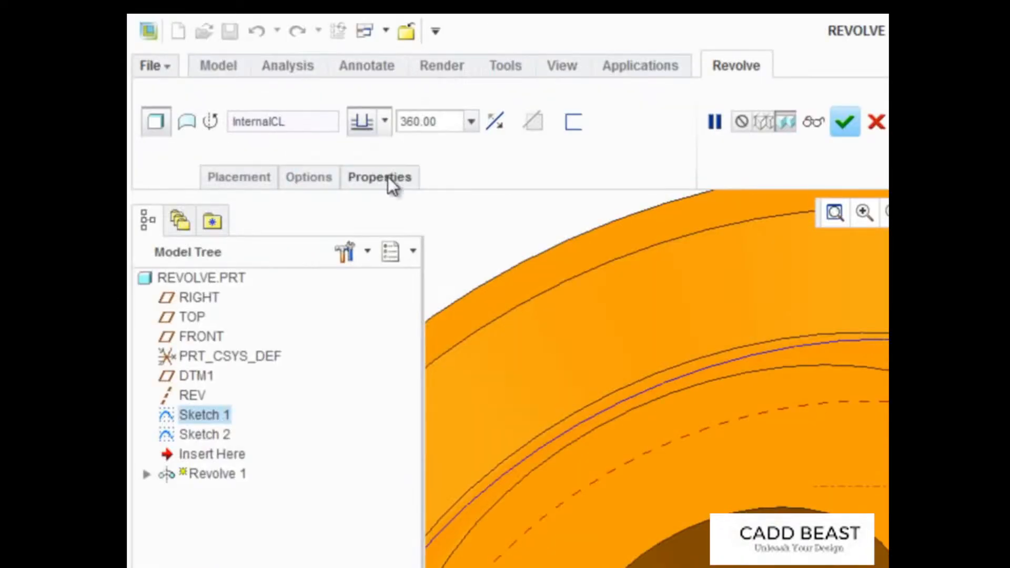
right_click(497, 219)
click(511, 243)
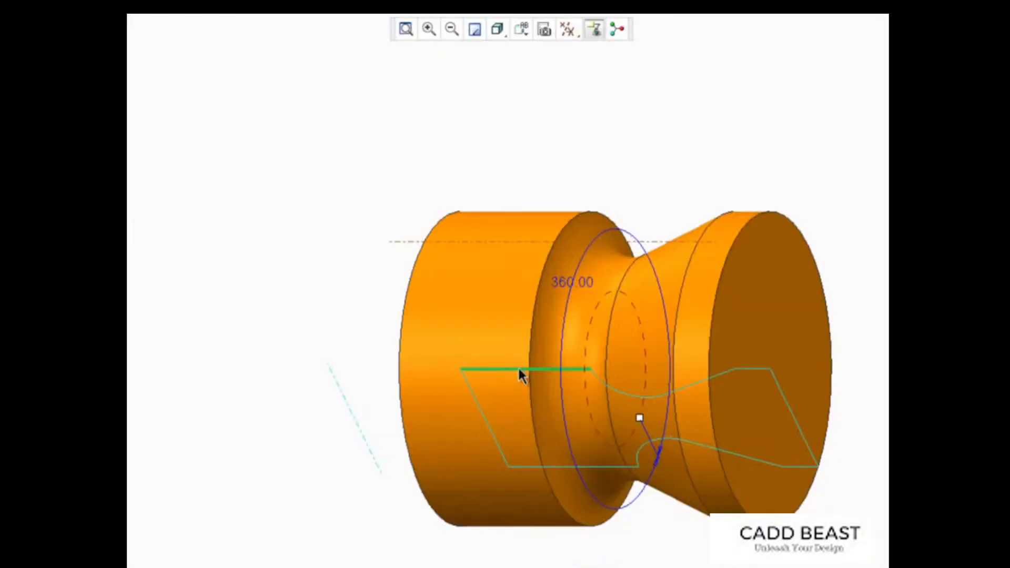
click(515, 242)
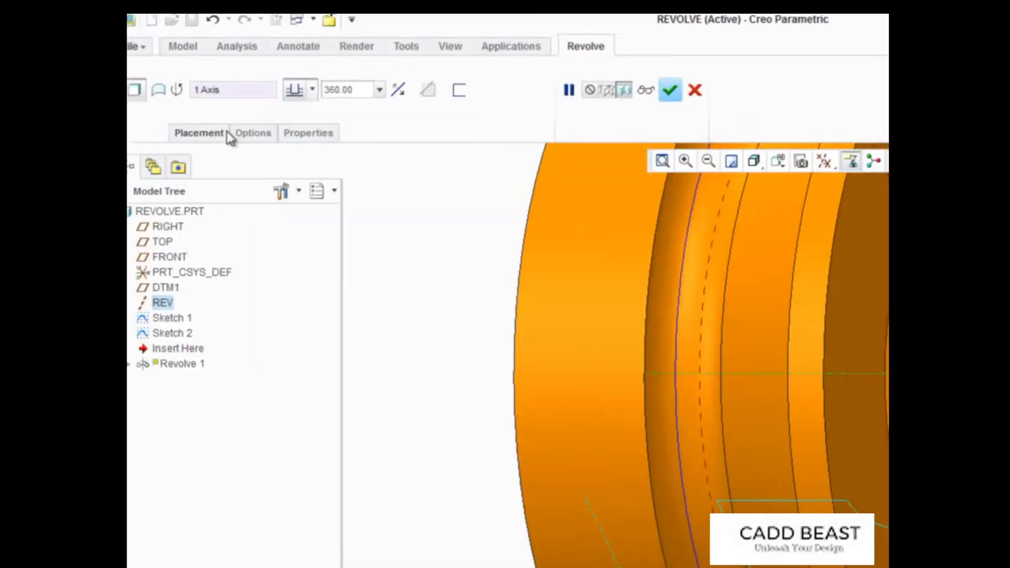
Set the revolve axis to the sketch's internal centerline and complete the feature
click(226, 132)
click(292, 229)
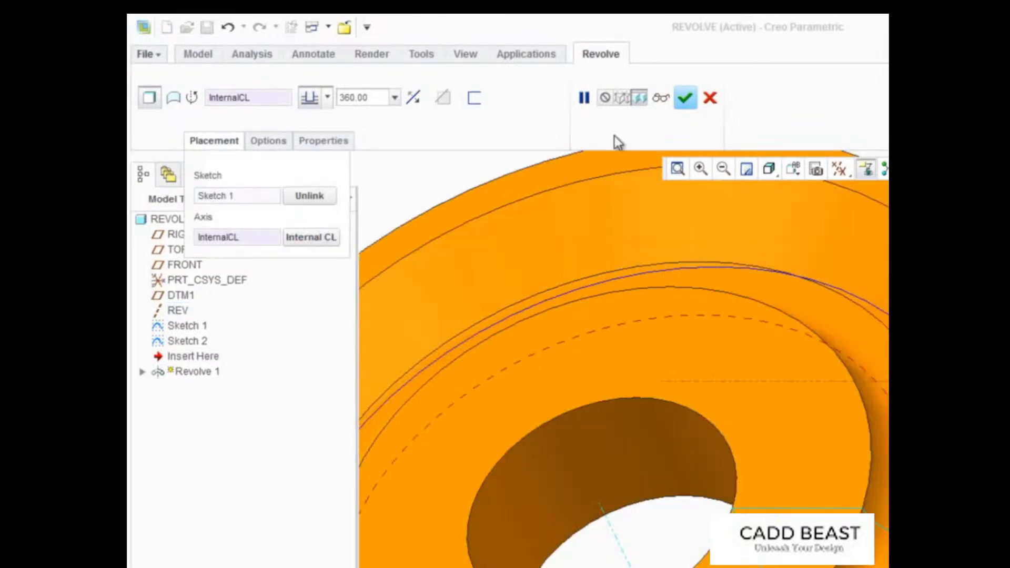
click(686, 100)
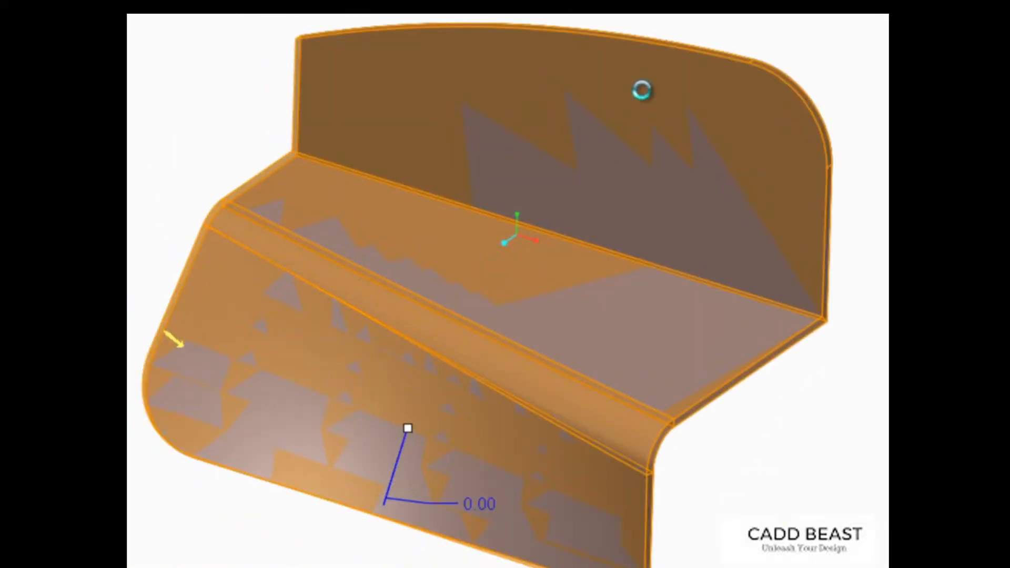
Offset the CASE.PRT first wall by 48.20 from the sweep surface and set the wall thickness to 12
drag(408, 428, 384, 452)
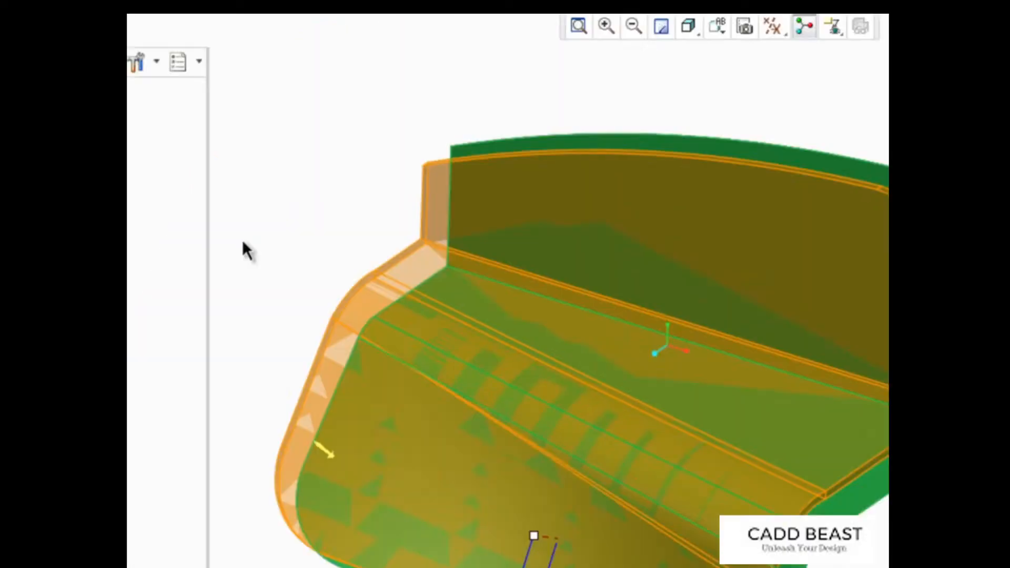
click(433, 79)
text(1)
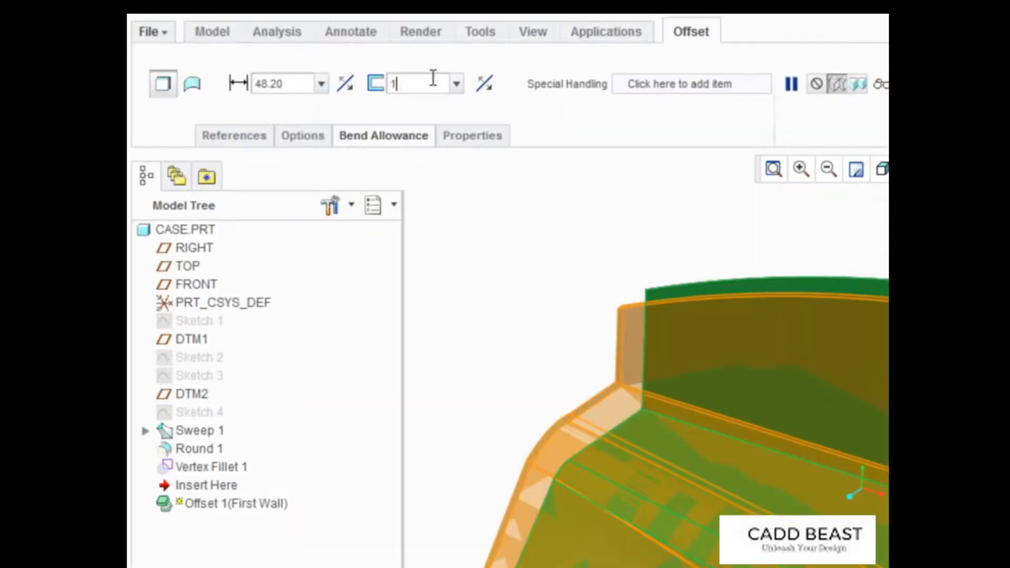
text(2)
key(Return)
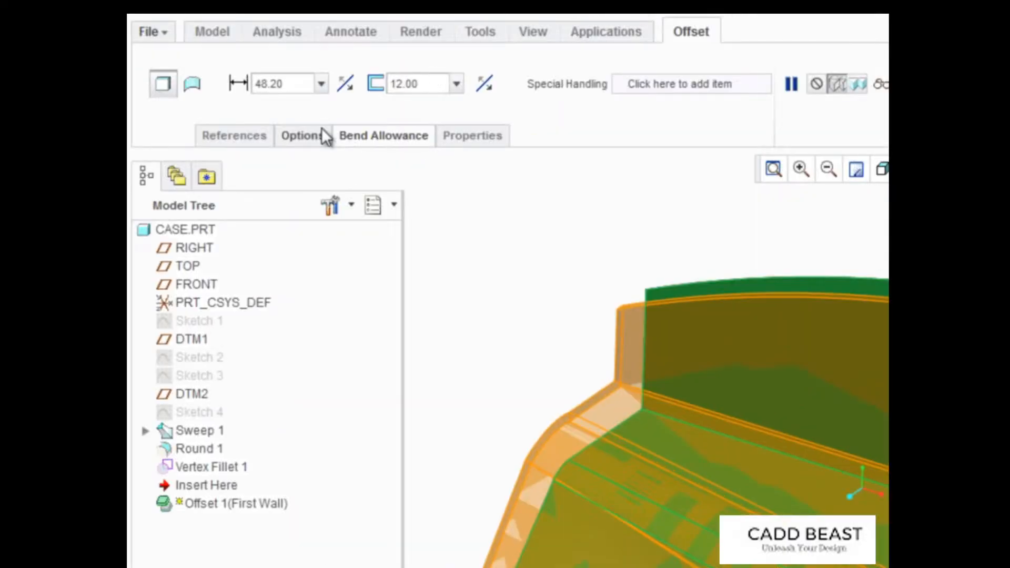
Review the offset fit methods, add bends on sharp edges with an inside radius, and complete the offset wall
click(323, 138)
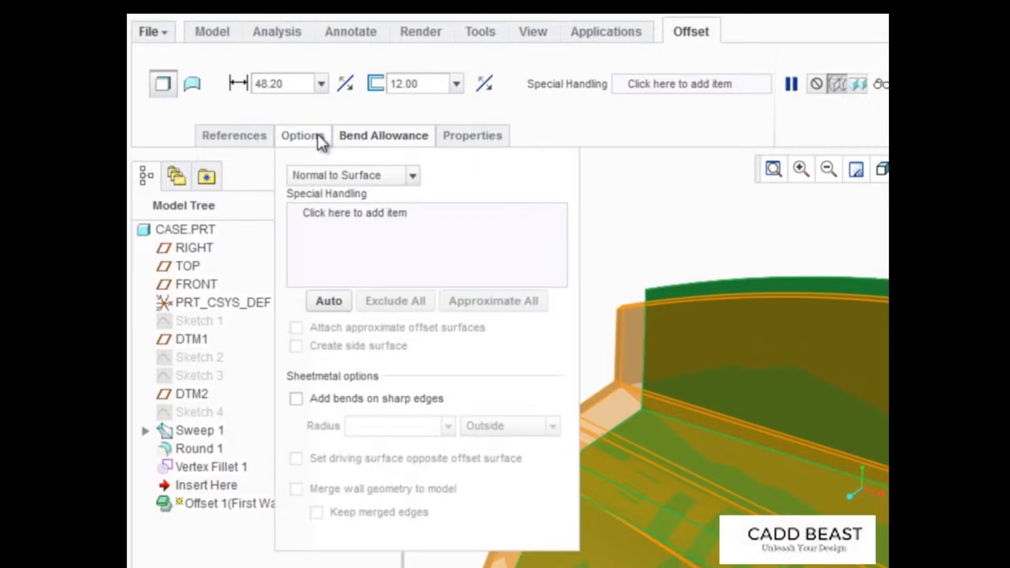
click(413, 179)
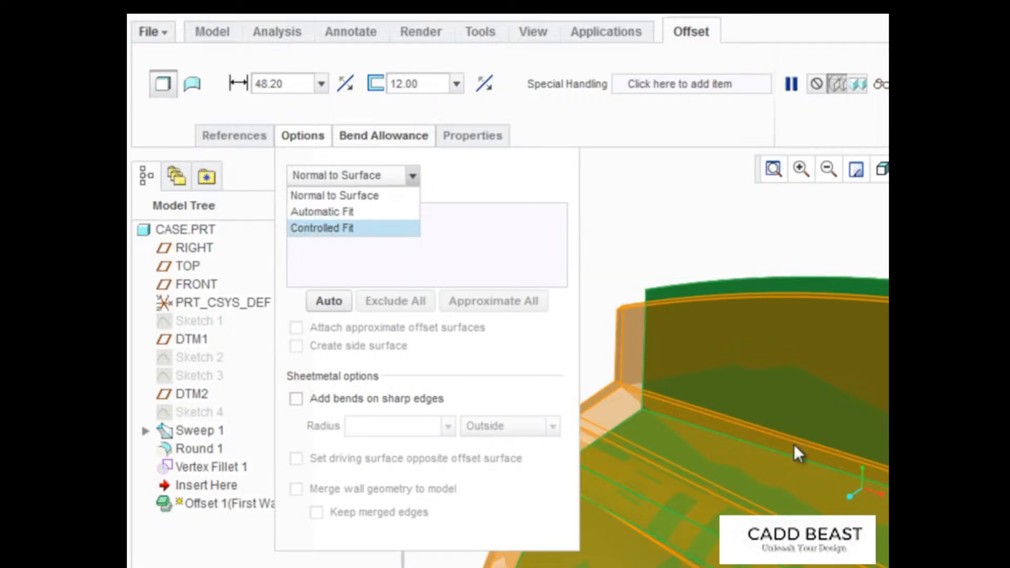
click(303, 403)
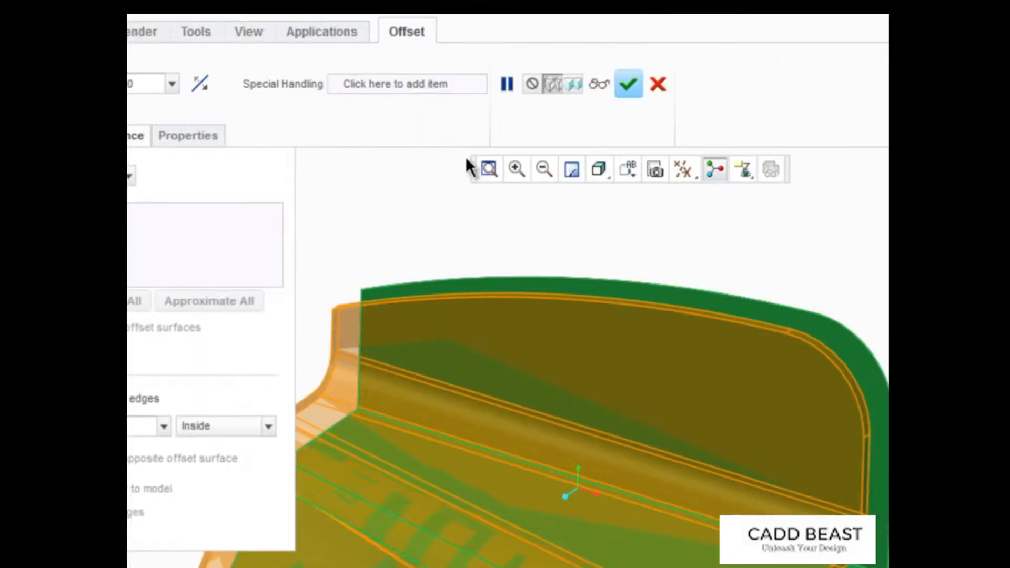
click(629, 85)
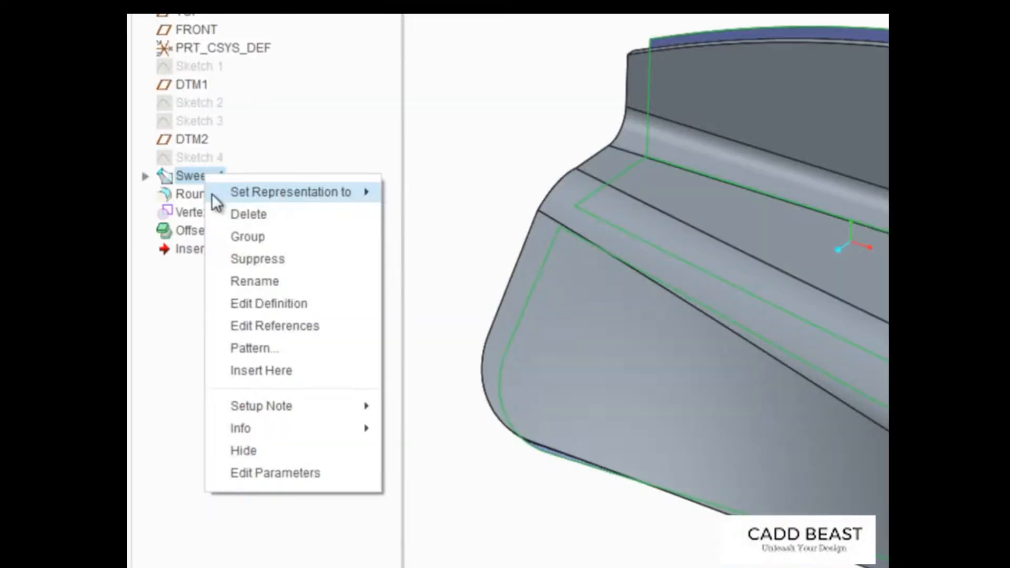
Hide the Sweep 1 surface and collapse the model tree to inspect the offset wall
key(Escape)
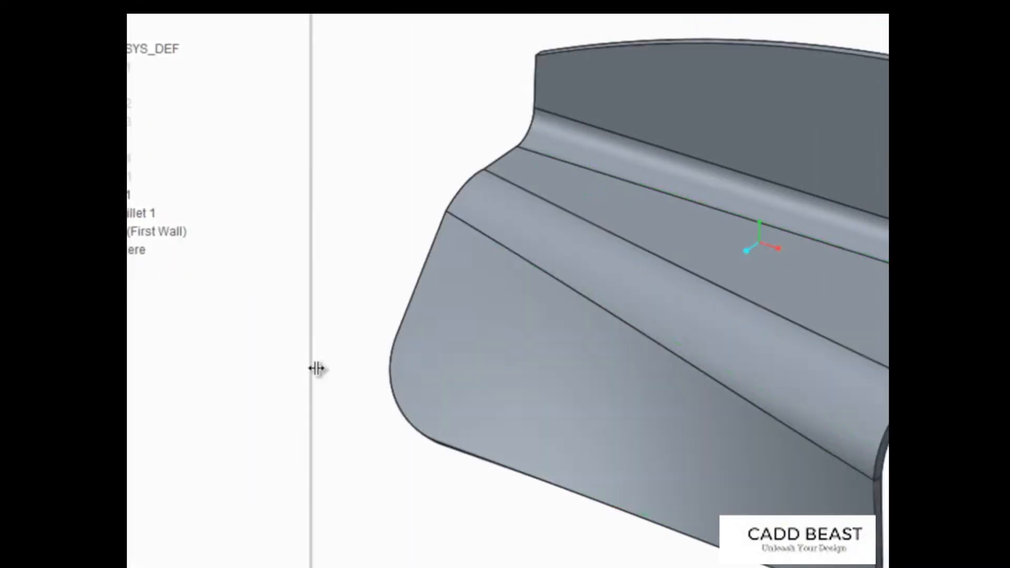
drag(316, 368, 129, 369)
middle_drag(466, 305, 345, 279)
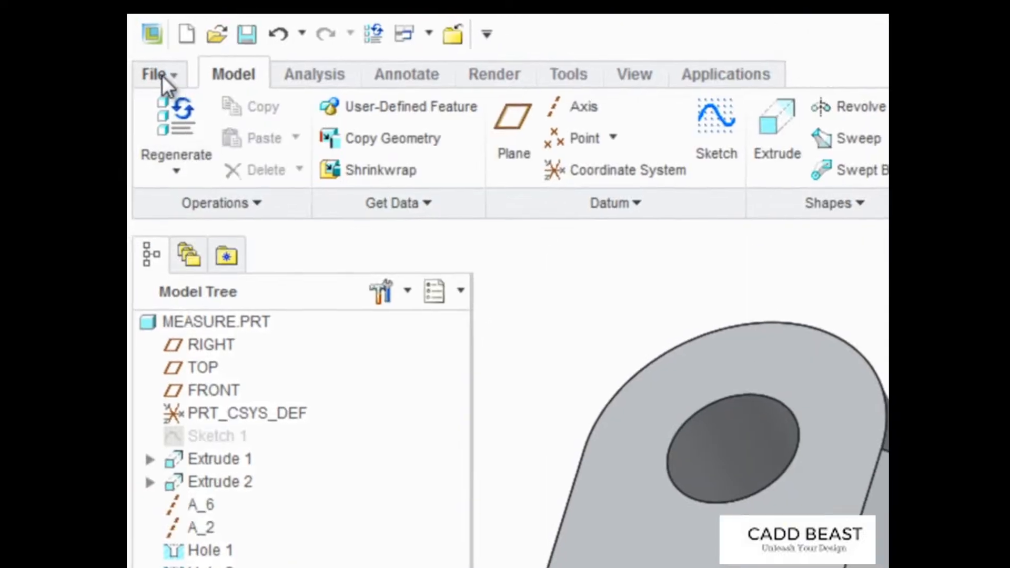
Open the model properties of MEASURE.PRT
click(158, 75)
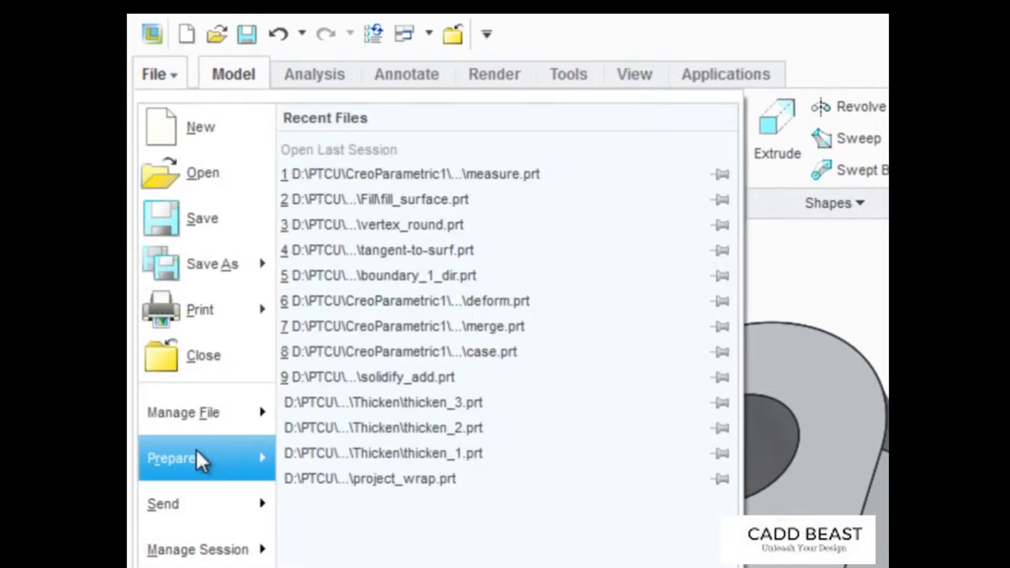
click(198, 452)
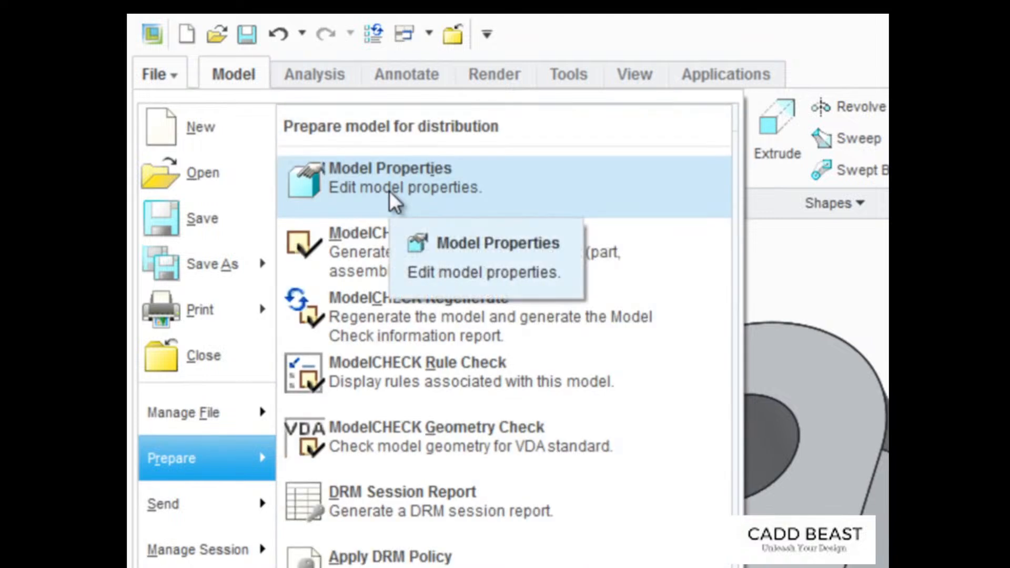
click(389, 191)
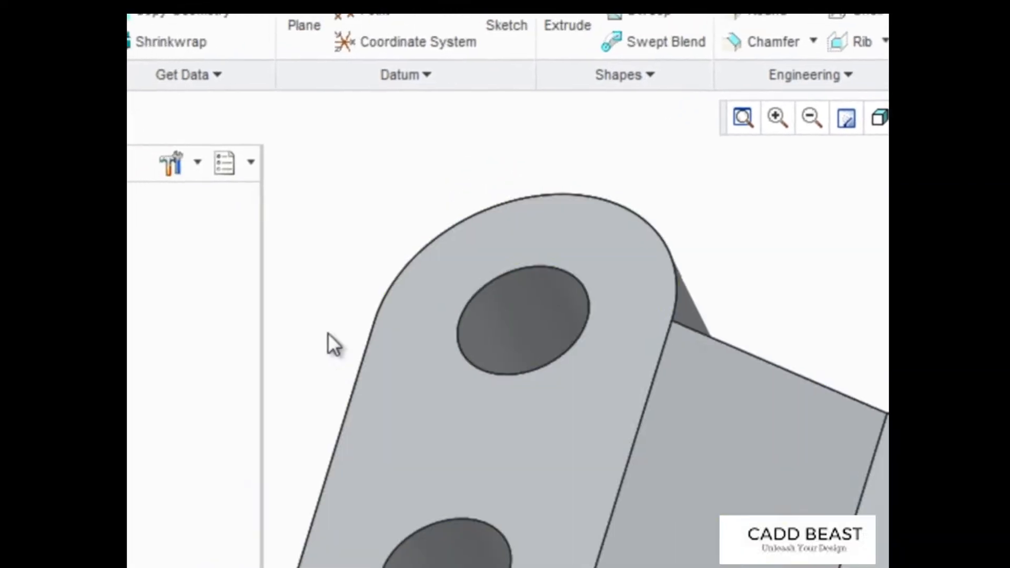
Measure the diameters of the rounded end surface and the lower hole in the slotted lug
click(314, 32)
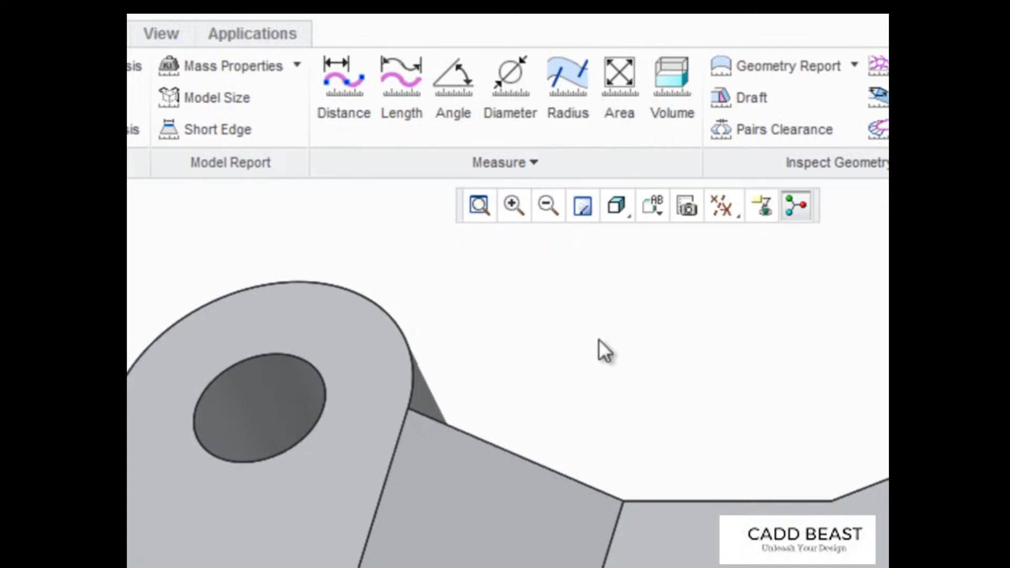
click(505, 118)
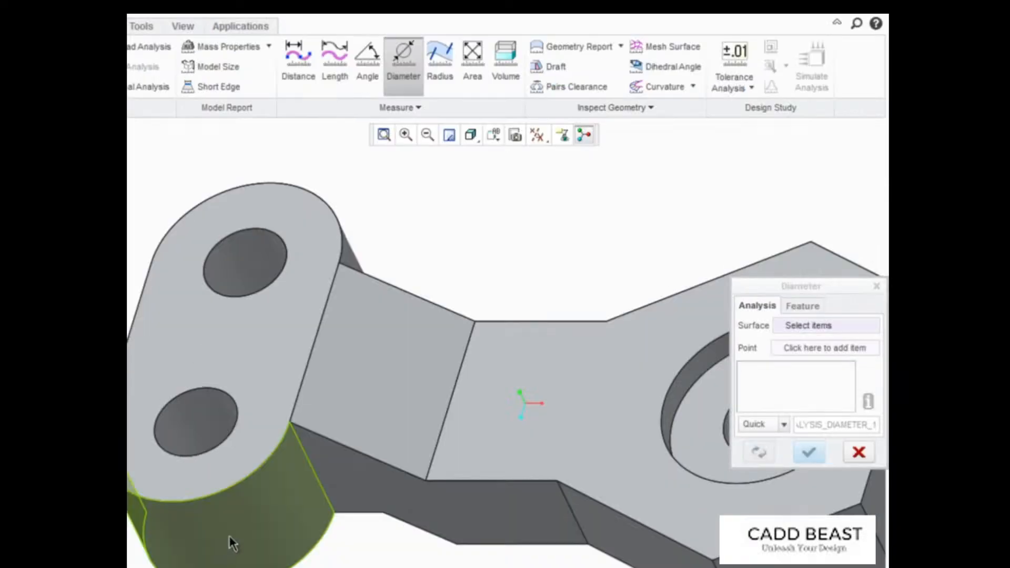
click(230, 539)
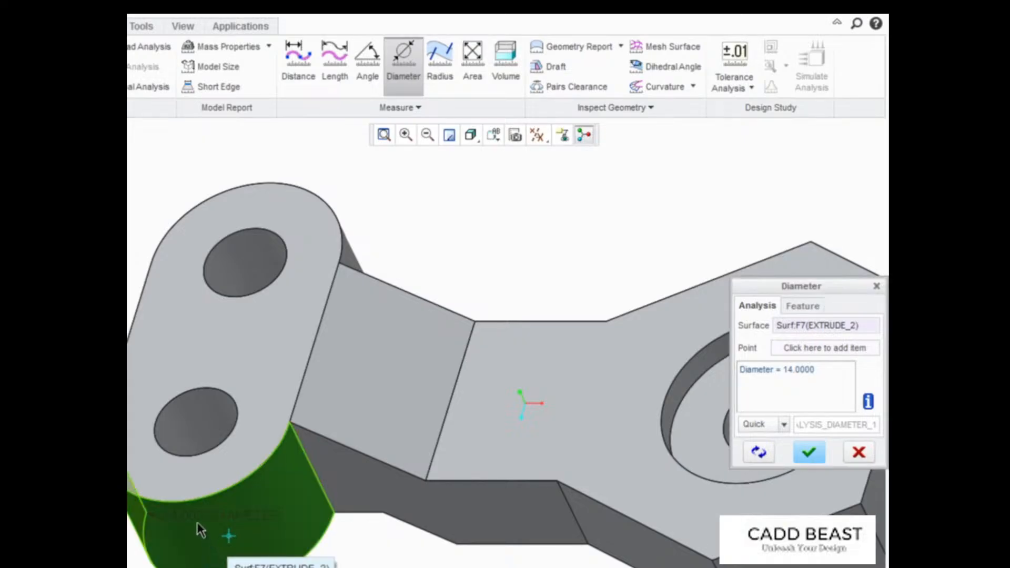
click(201, 415)
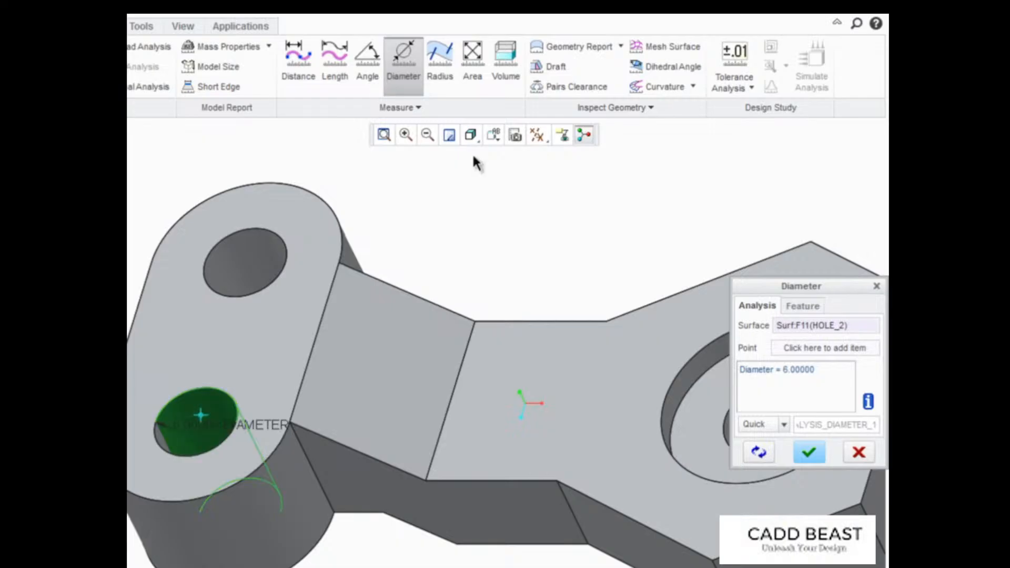
Measure the areas of the lug's top face, the sloped connecting face and the flat face around the large recess
click(472, 61)
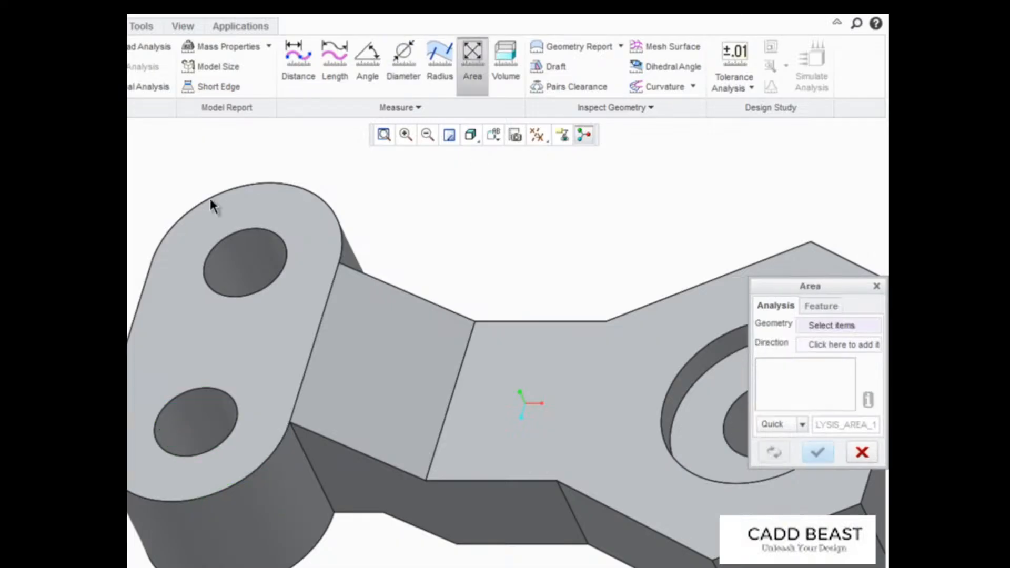
click(194, 342)
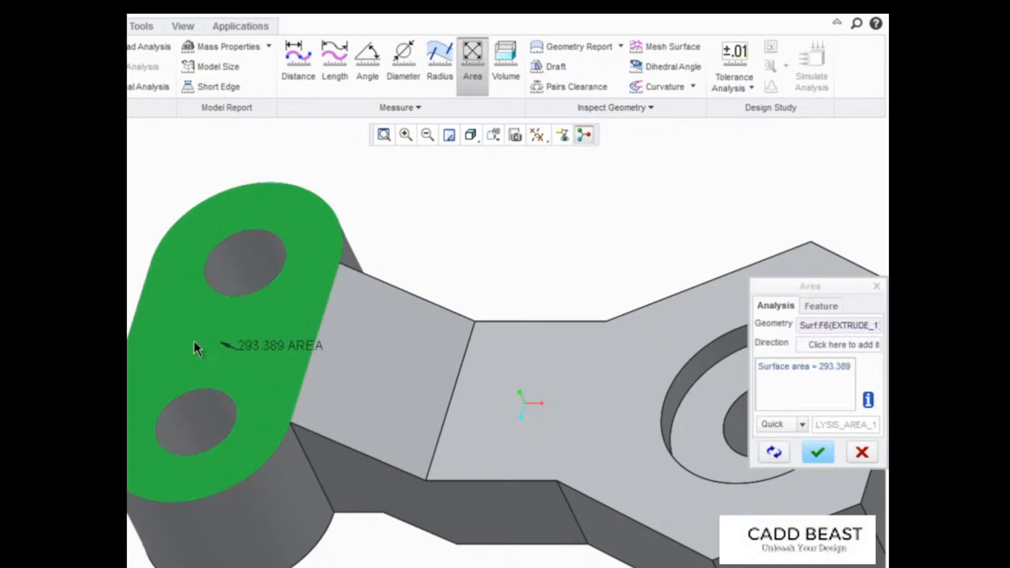
click(423, 355)
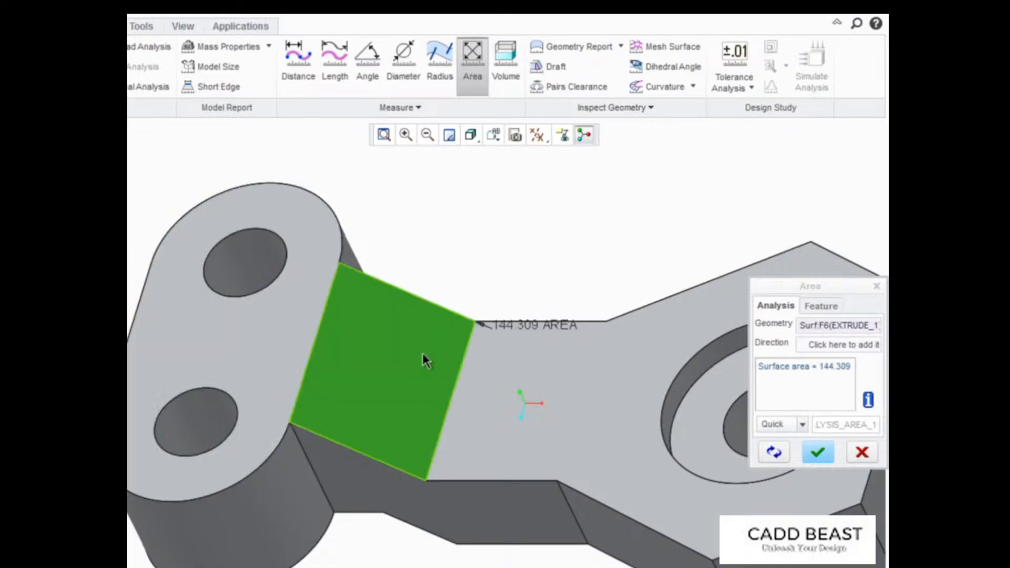
click(551, 390)
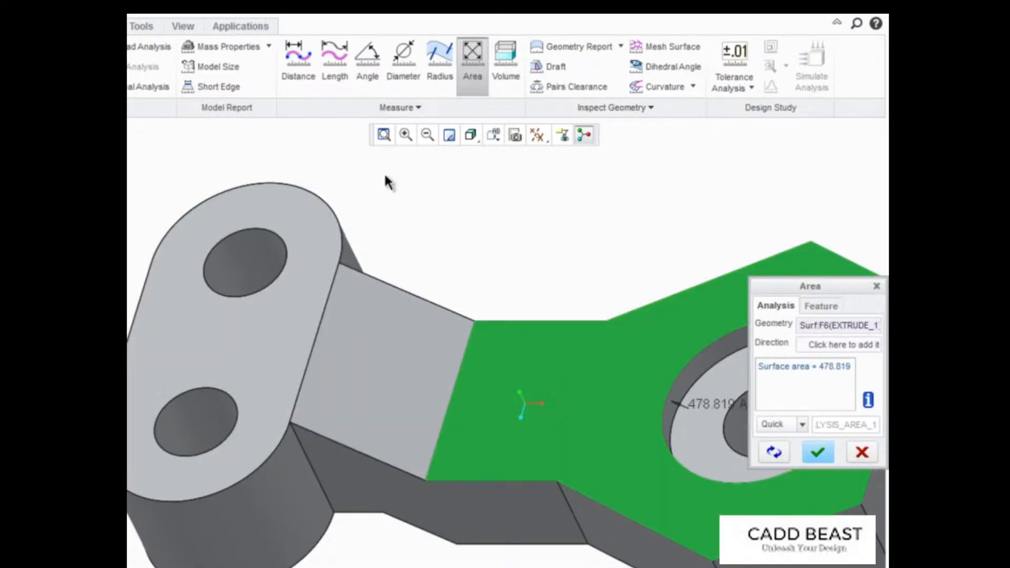
Measure the combined length of the three connected front edges, from the sloped face's edge along the flat face around the large recess
click(337, 79)
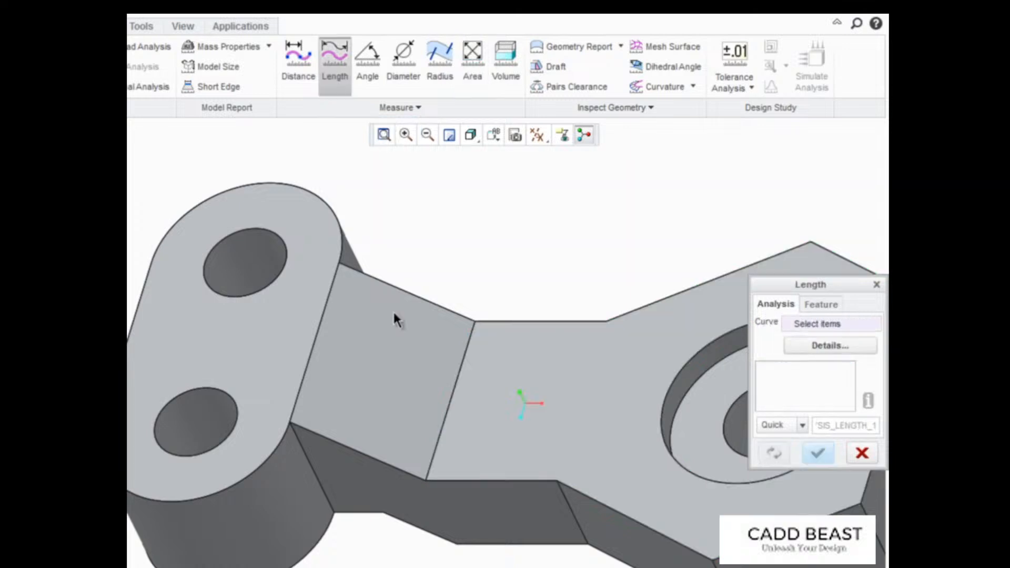
click(358, 452)
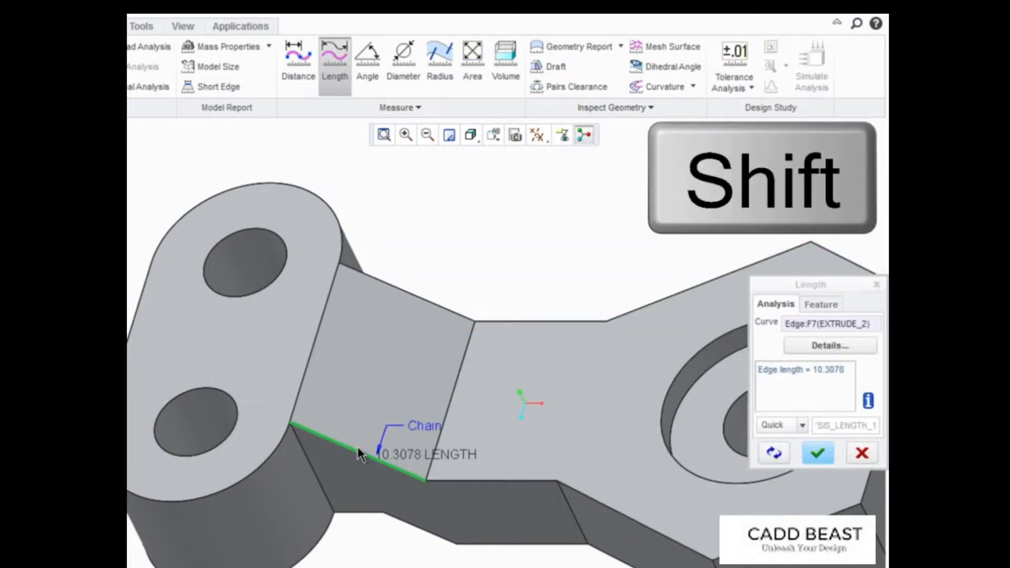
shift+click(484, 481)
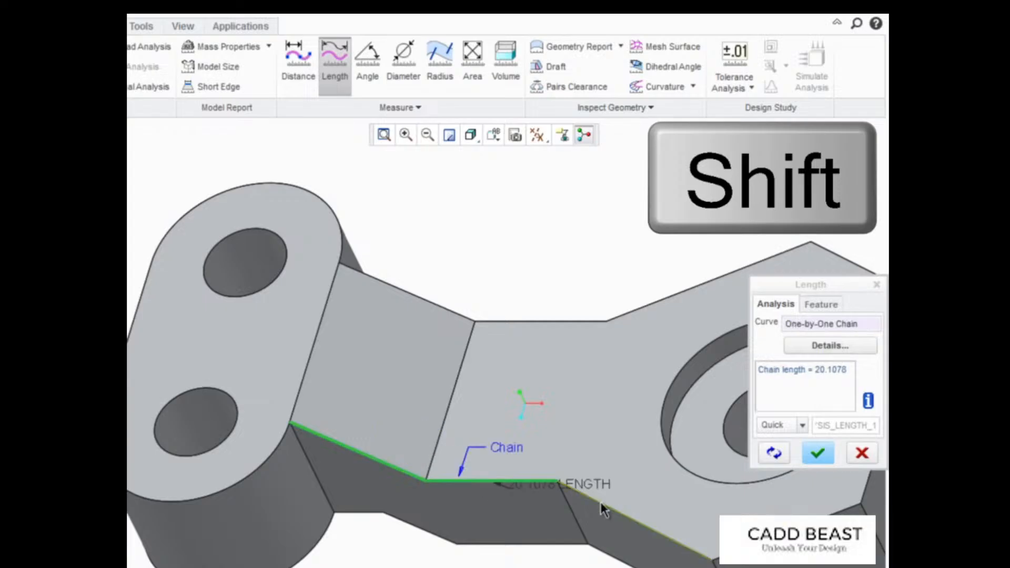
shift+click(571, 492)
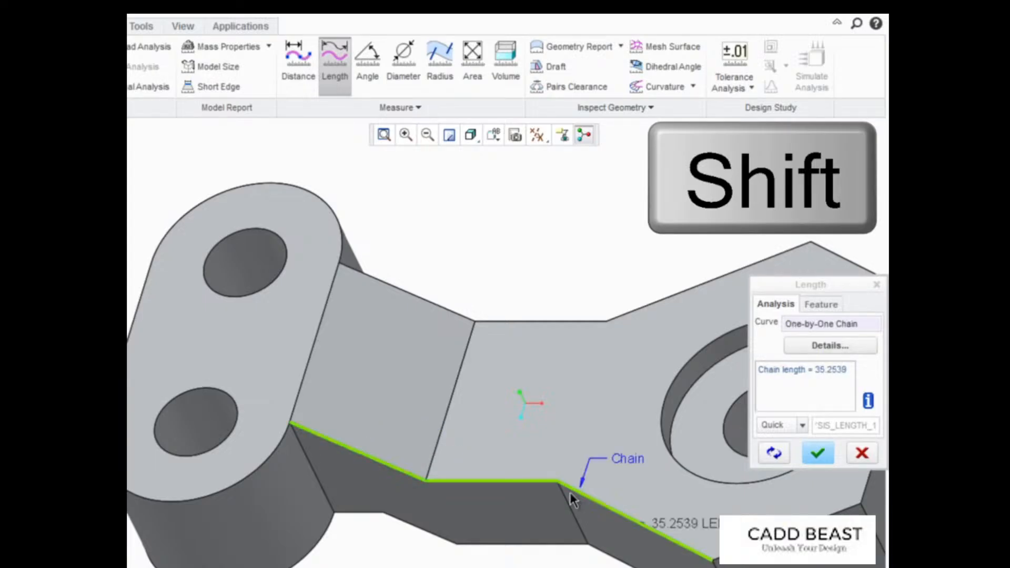
Measure the angle between the two adjacent front side faces below the flat face
click(364, 83)
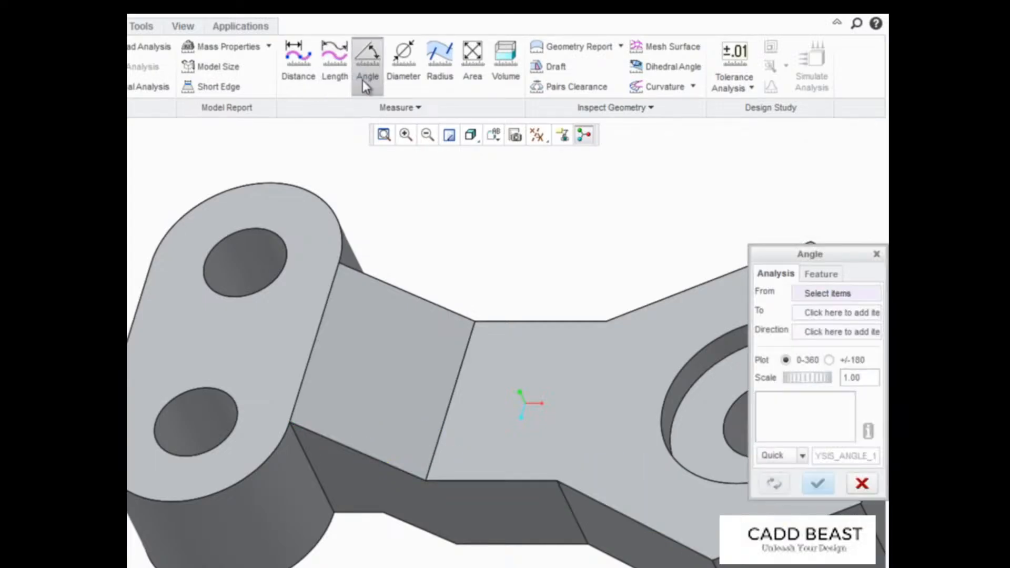
click(532, 502)
click(631, 541)
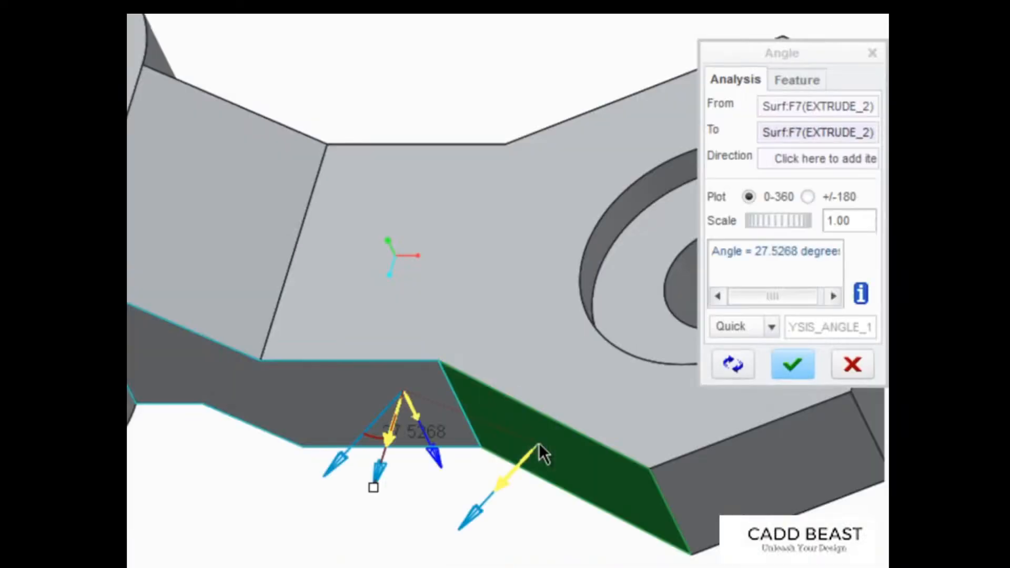
Add the flat face around the recess as the angle's direction reference and flip its direction twice to compare the angles
click(807, 159)
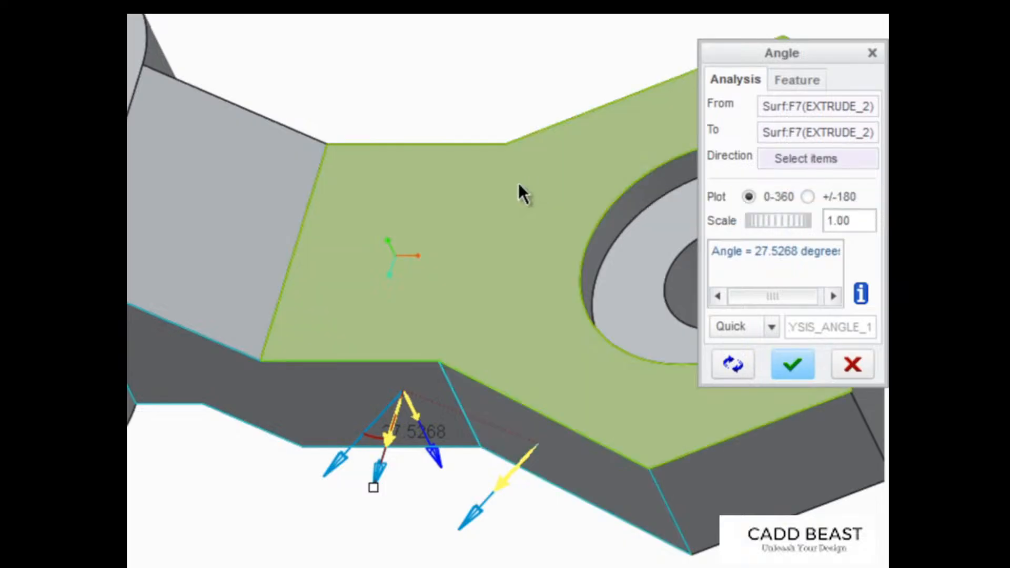
click(493, 167)
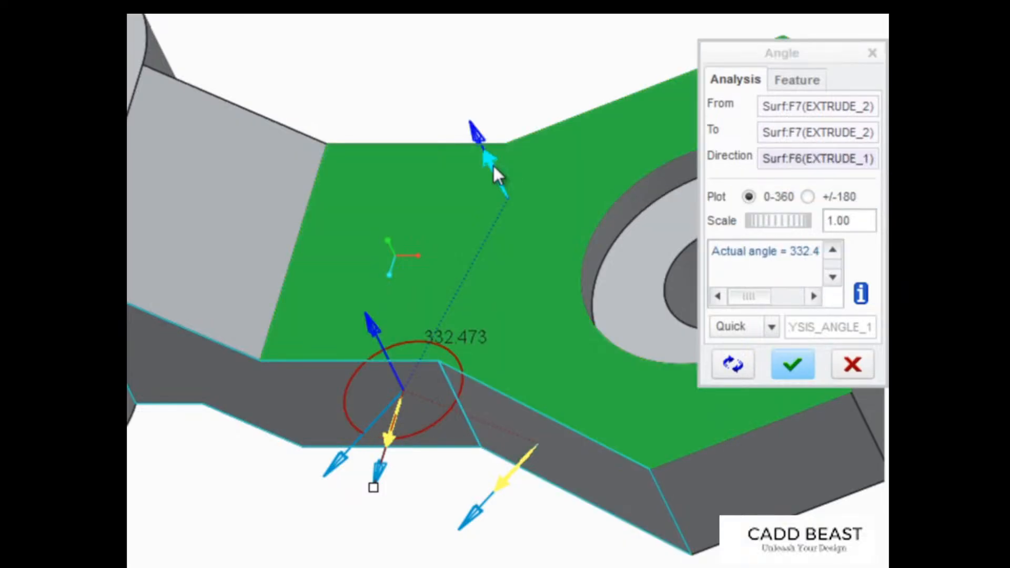
click(494, 167)
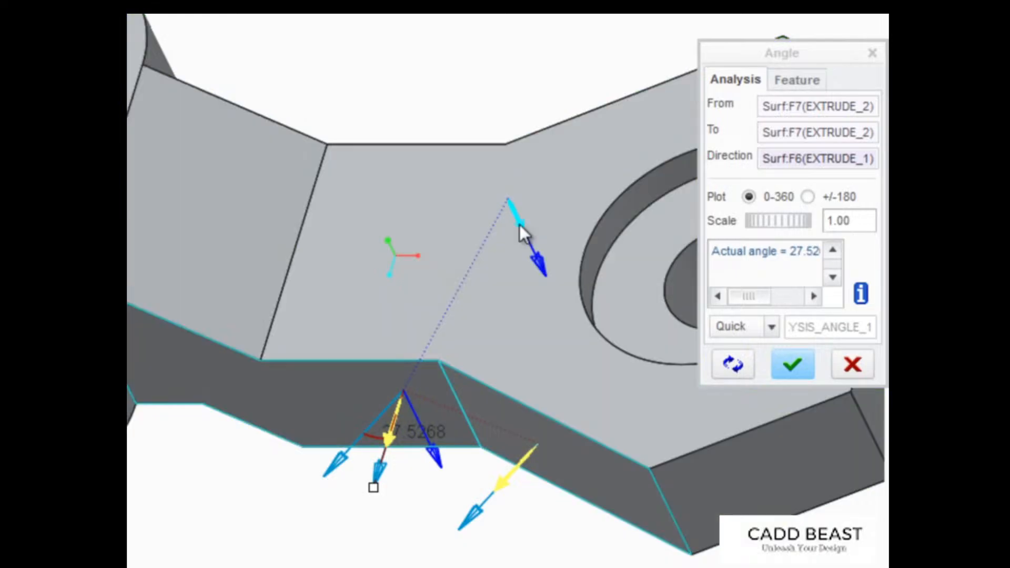
click(519, 224)
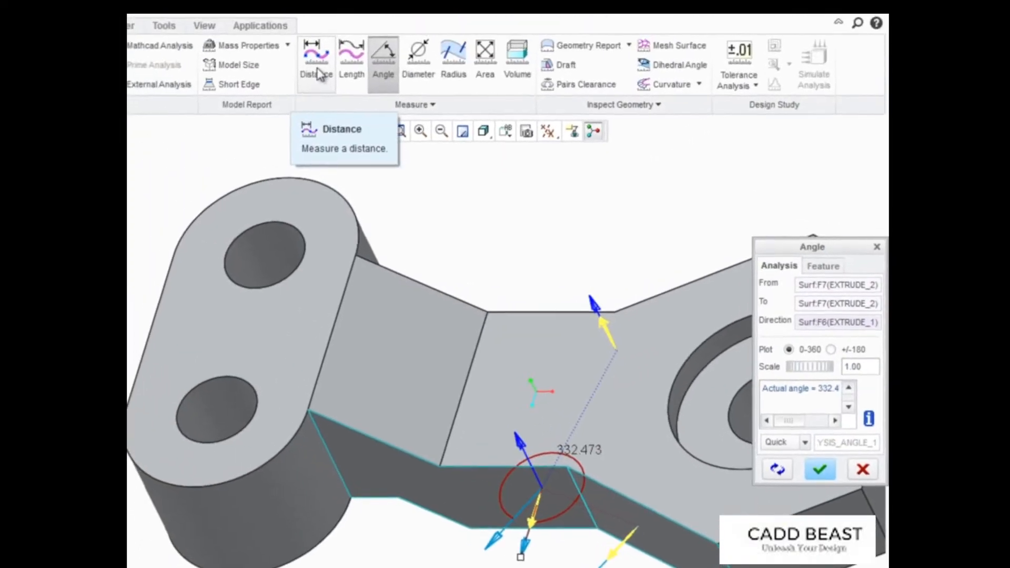
Measure the distance between two diagonally opposite vertices on the lug's top face, projected along the direction of the front side face
click(318, 73)
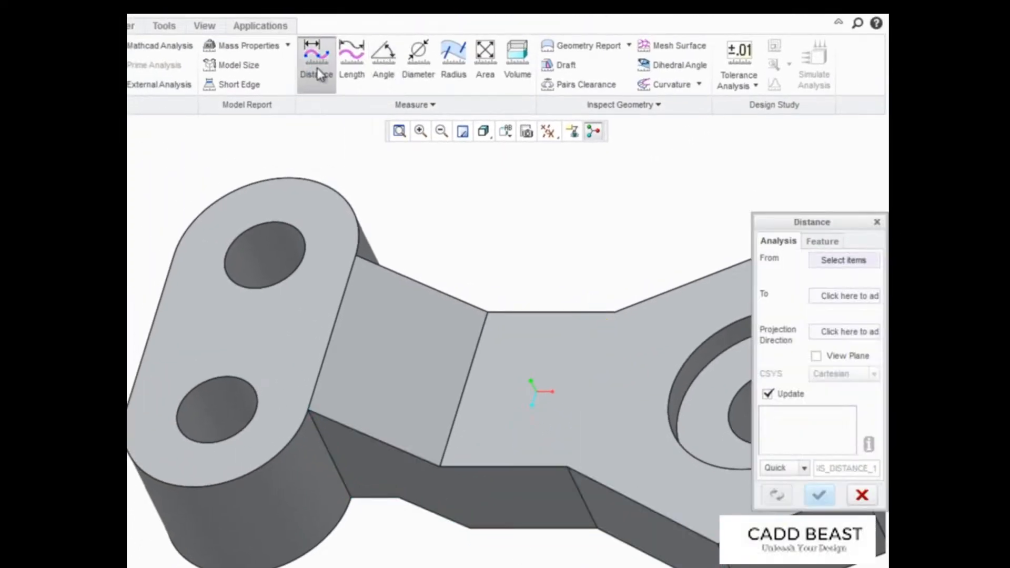
click(356, 256)
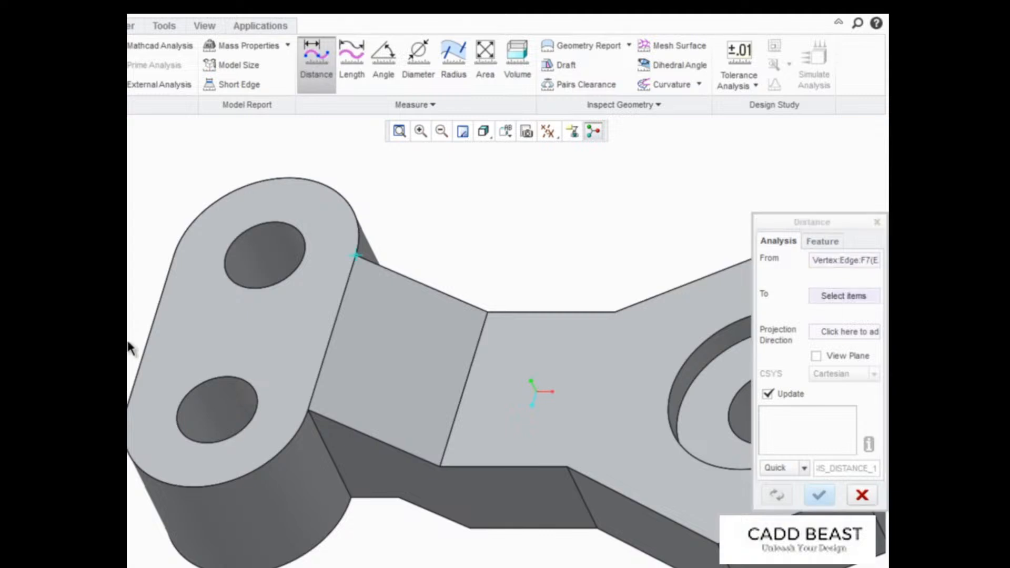
click(128, 411)
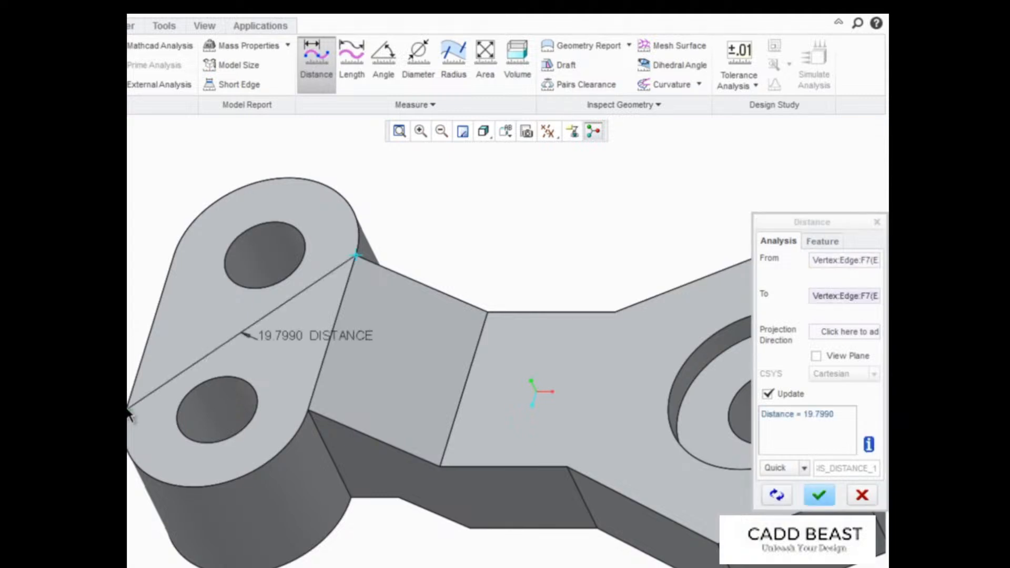
click(821, 336)
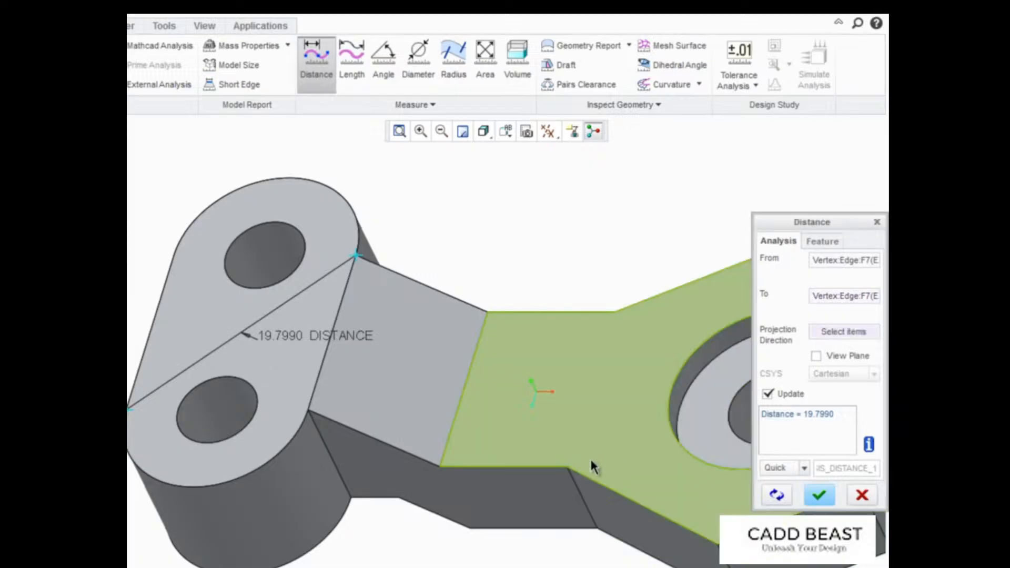
click(552, 492)
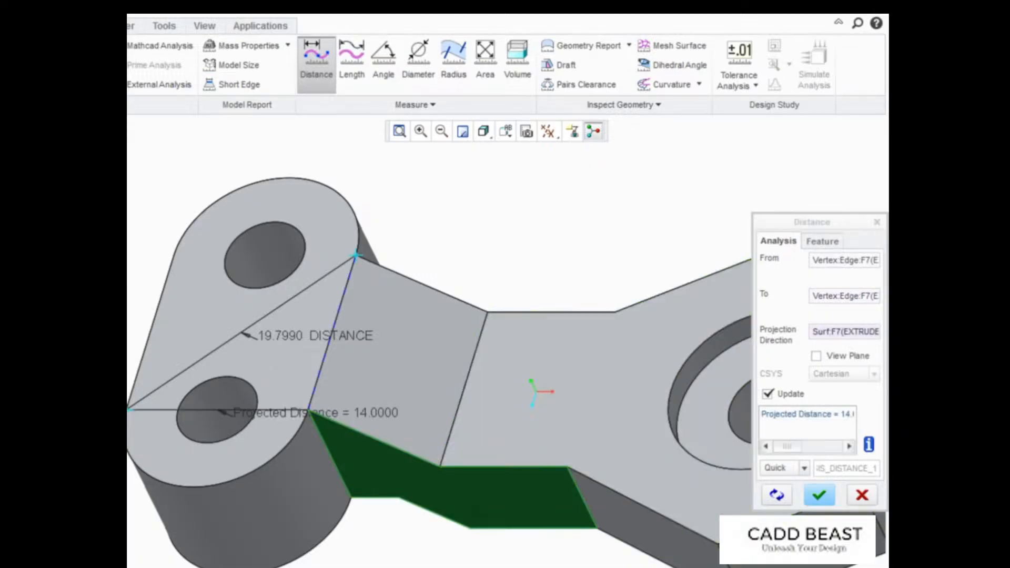
click(819, 494)
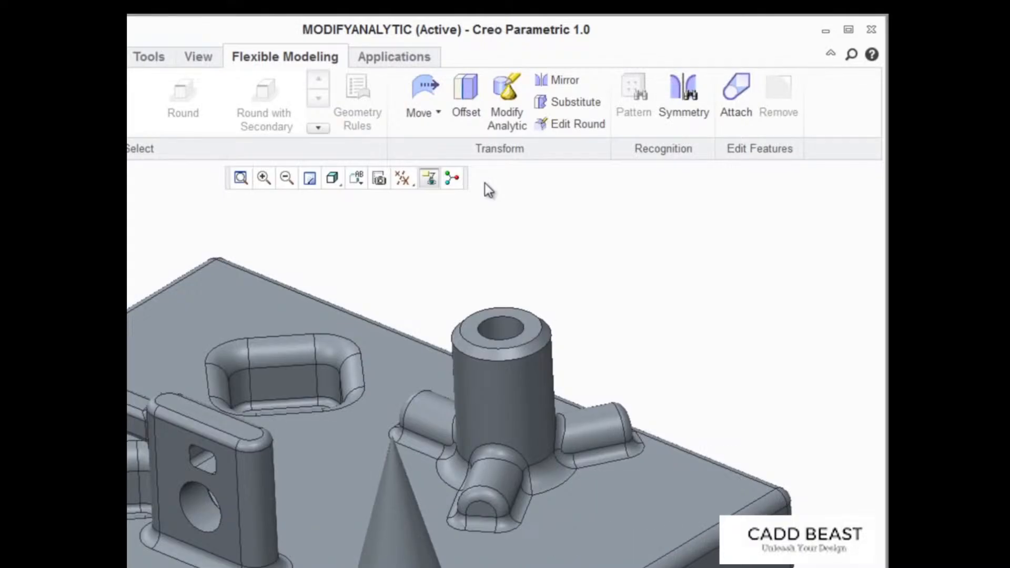
Enlarge the radius of the front rib's cylindrical surface at the boss base with Modify Analytic
click(505, 115)
click(489, 472)
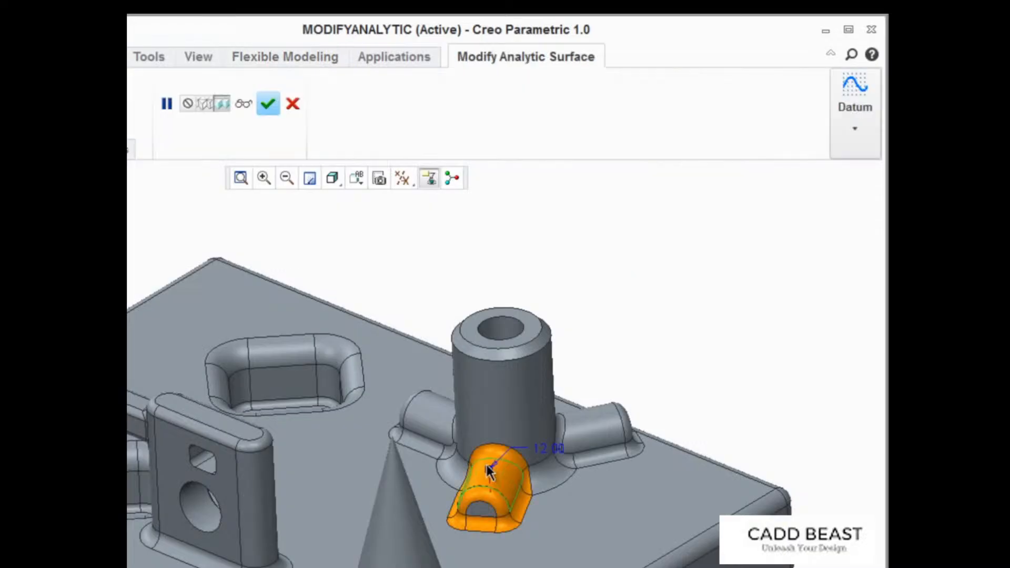
drag(488, 468, 554, 454)
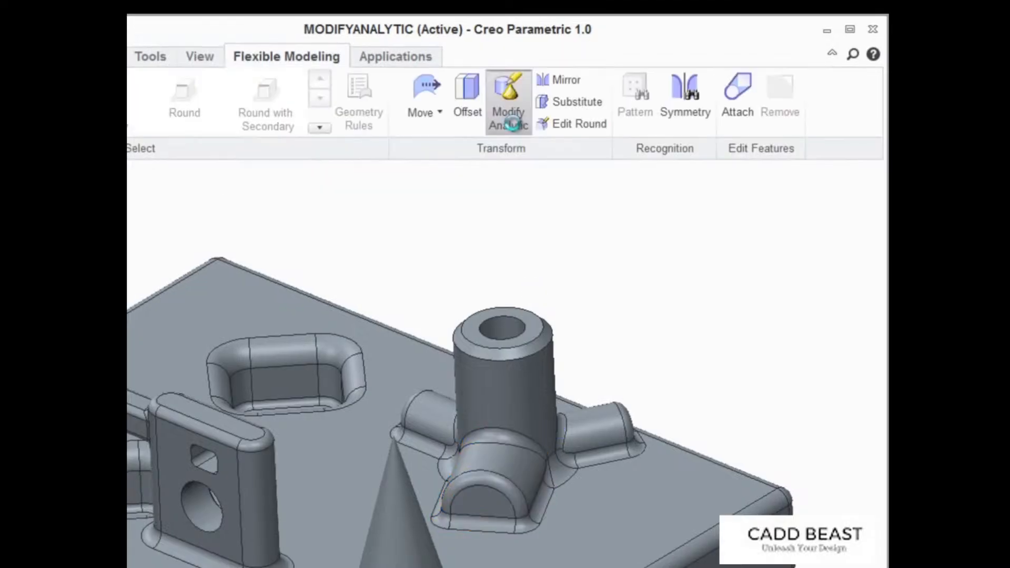
Set the radius of the upright bracket's rounded end surface to 25
double_click(494, 456)
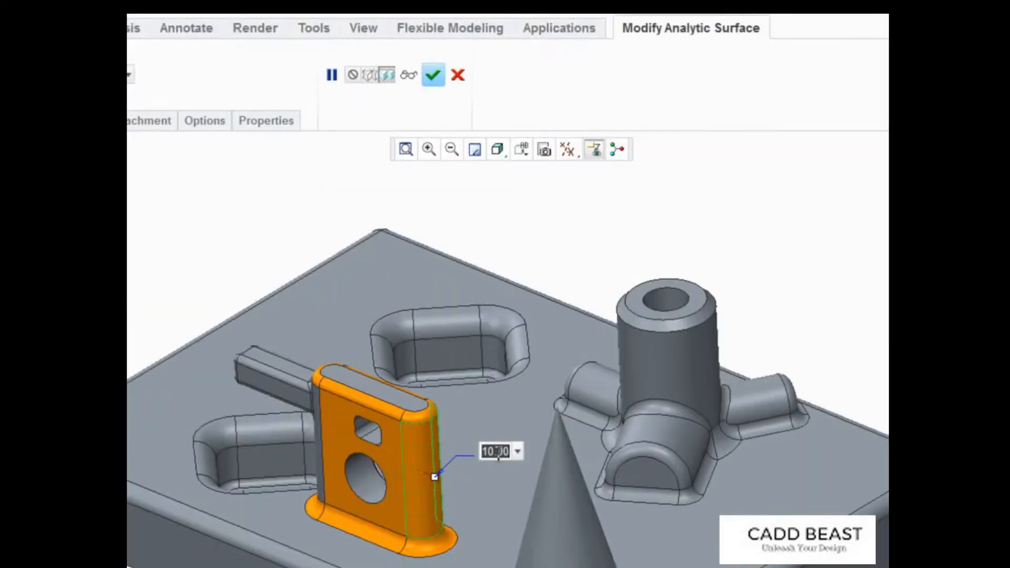
text(25)
key(Return)
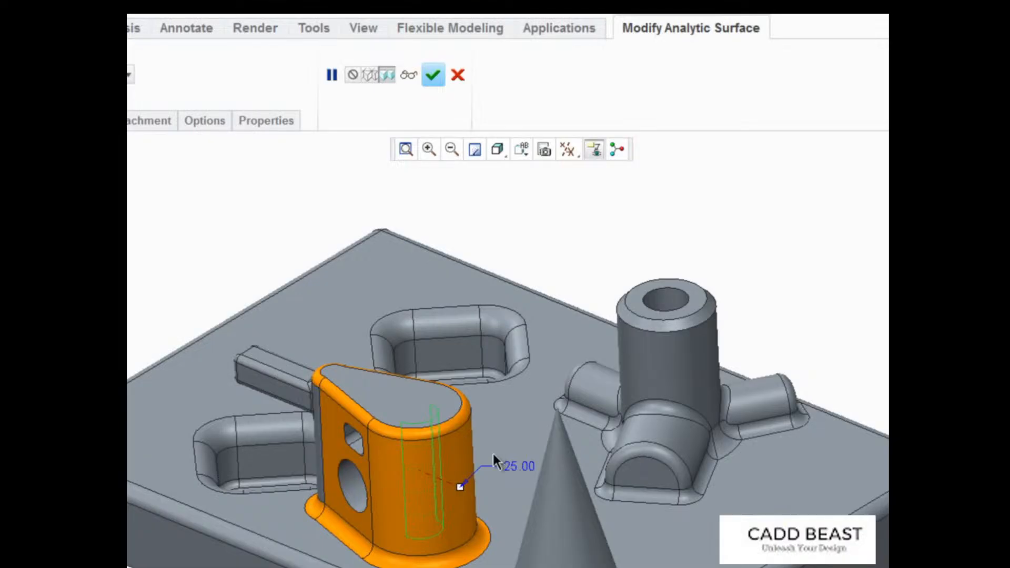
Try creating side surfaces at the front vertical edge of the bracket's rounded end, and remove that edge from the attachment settings
click(141, 121)
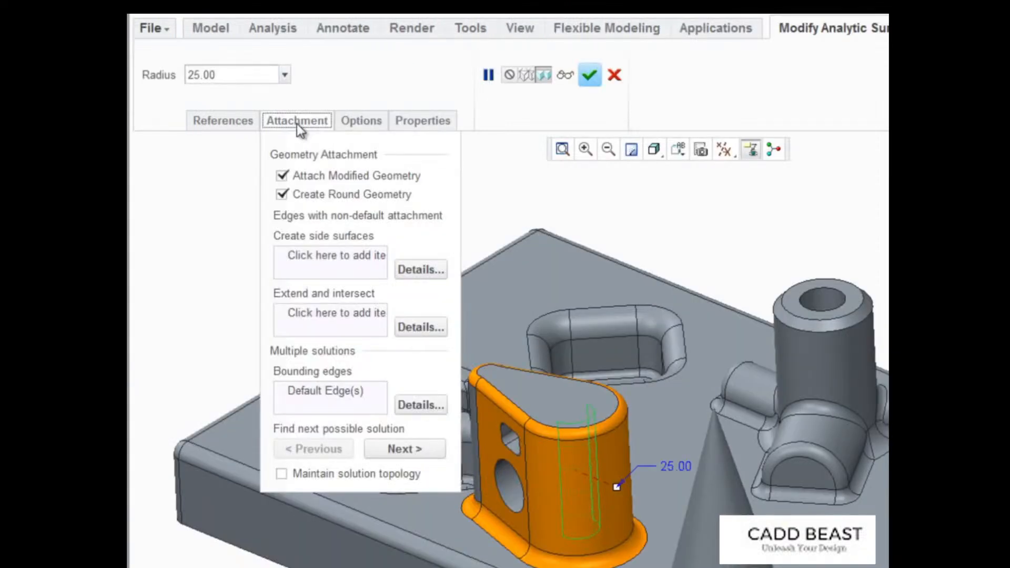
click(305, 258)
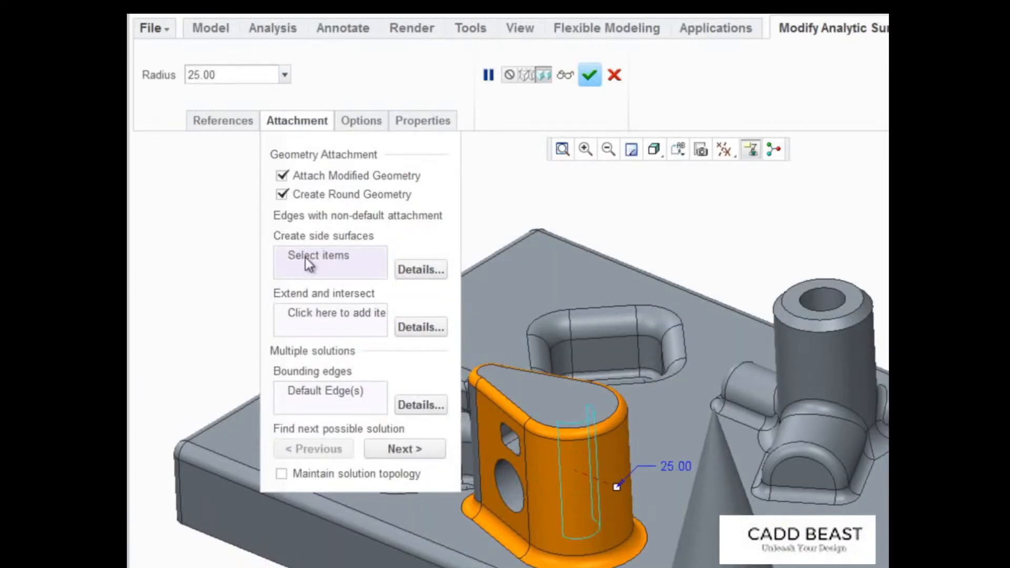
click(561, 447)
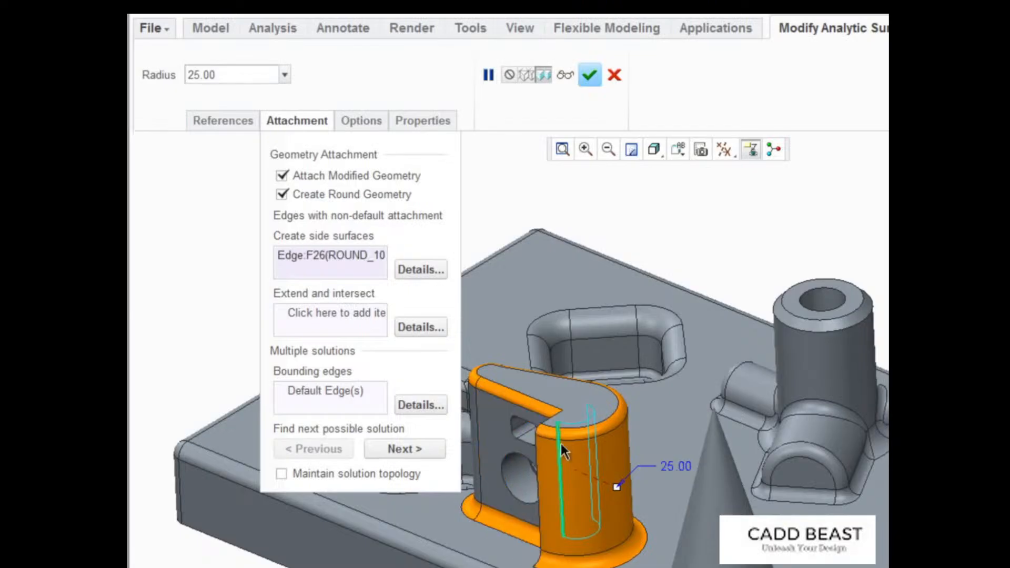
right_click(337, 261)
click(358, 269)
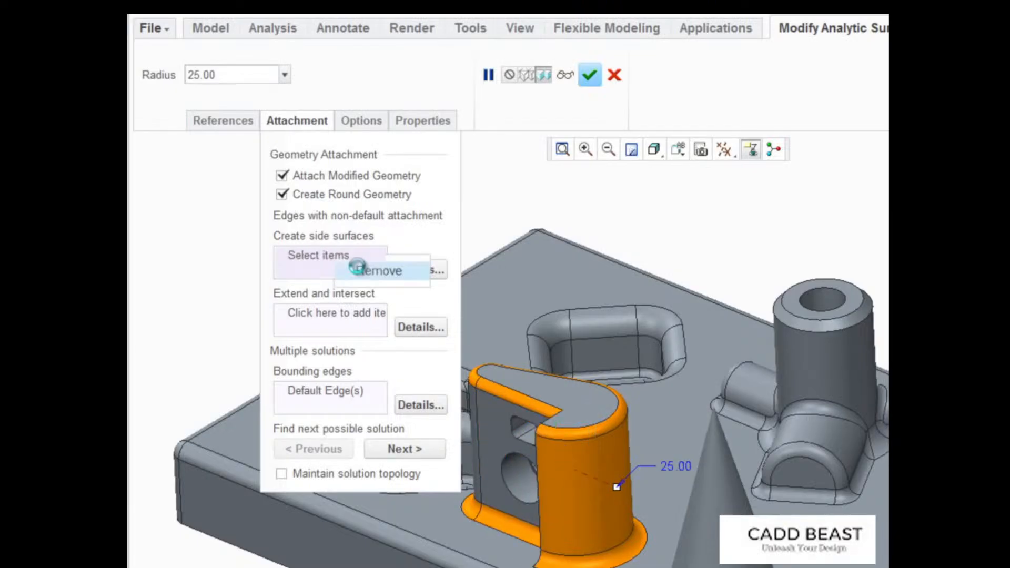
Attach the bracket's rounded end by extending and intersecting at its front vertical edge, and accept the surface modification
click(330, 316)
click(560, 453)
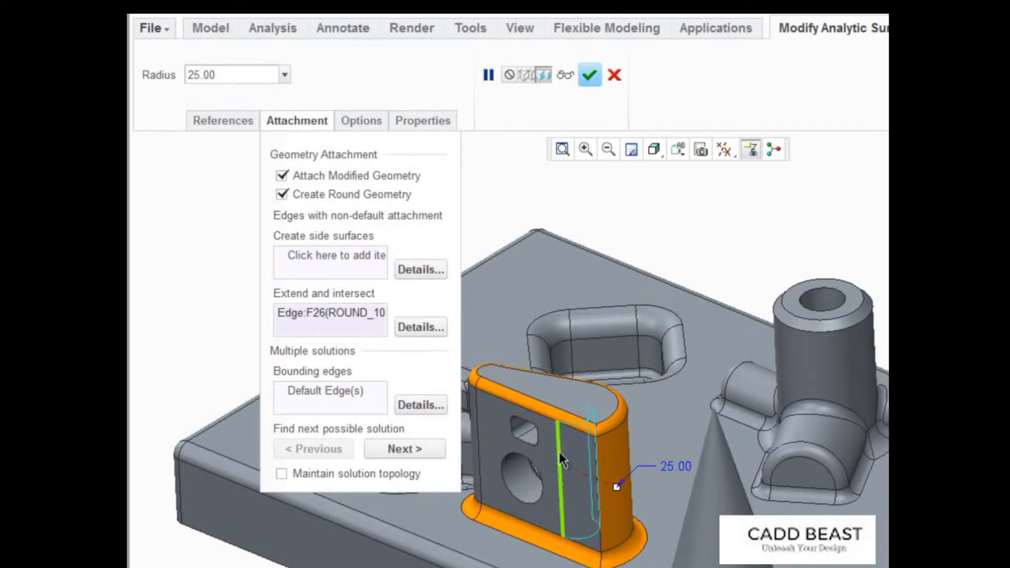
click(589, 75)
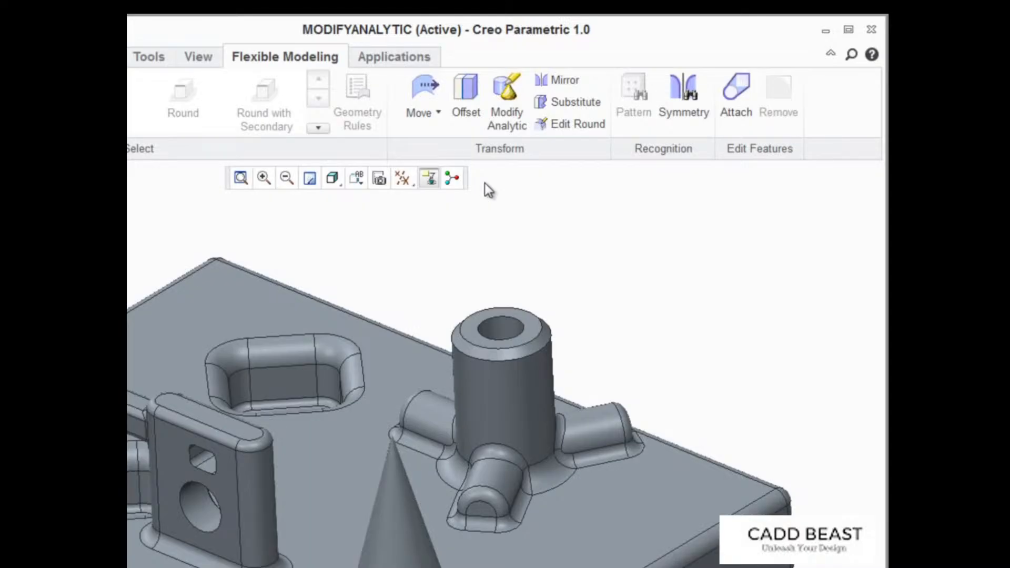
Modify the front rib's cylindrical surface at the boss base to a radius of 20
click(503, 128)
click(485, 462)
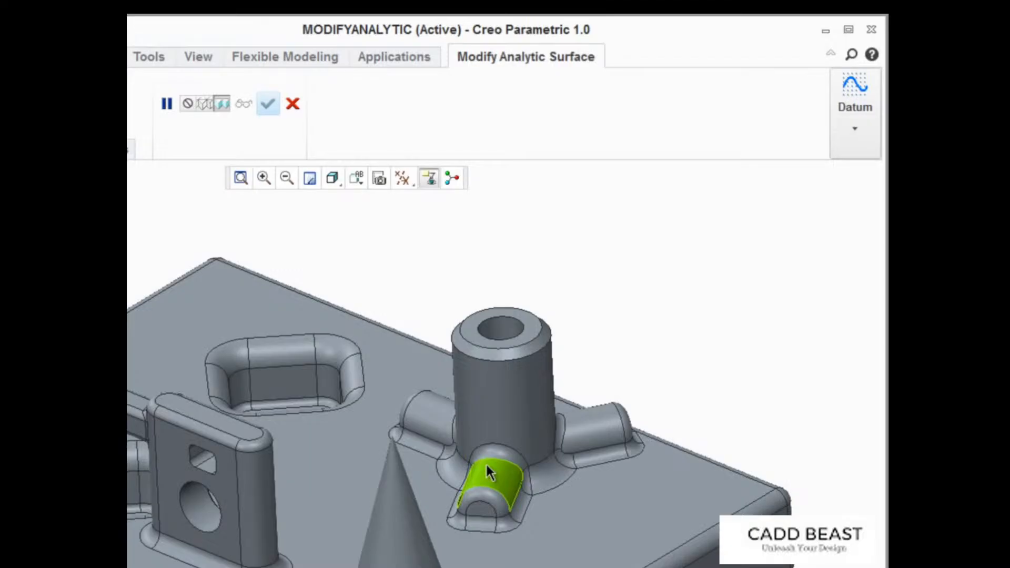
click(487, 466)
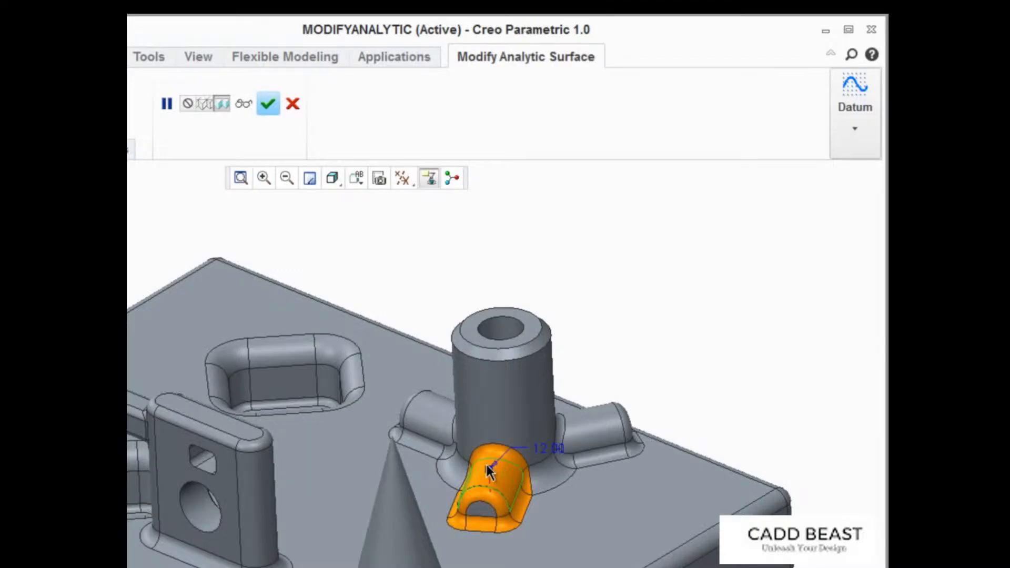
double_click(551, 449)
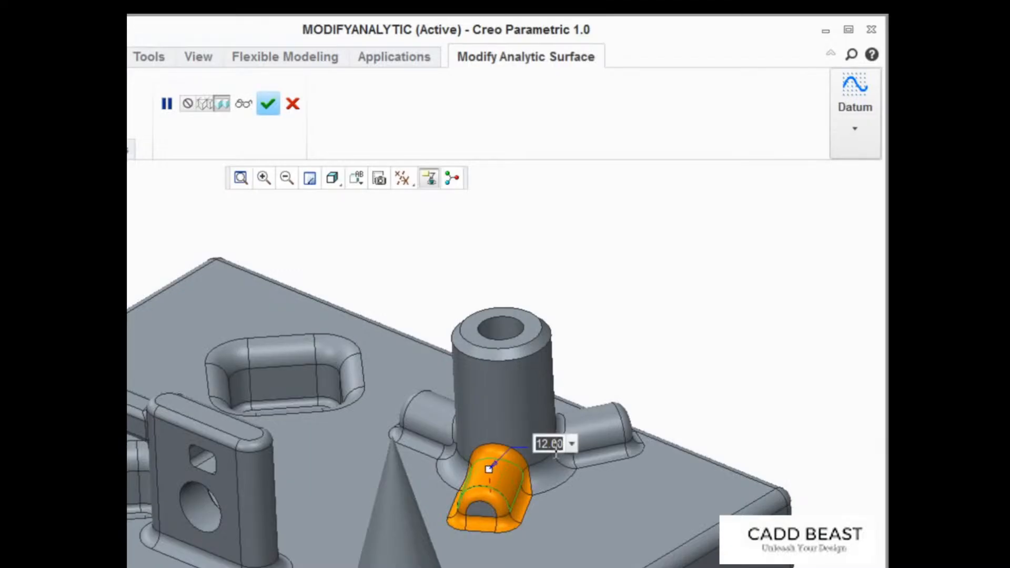
text(20)
key(Return)
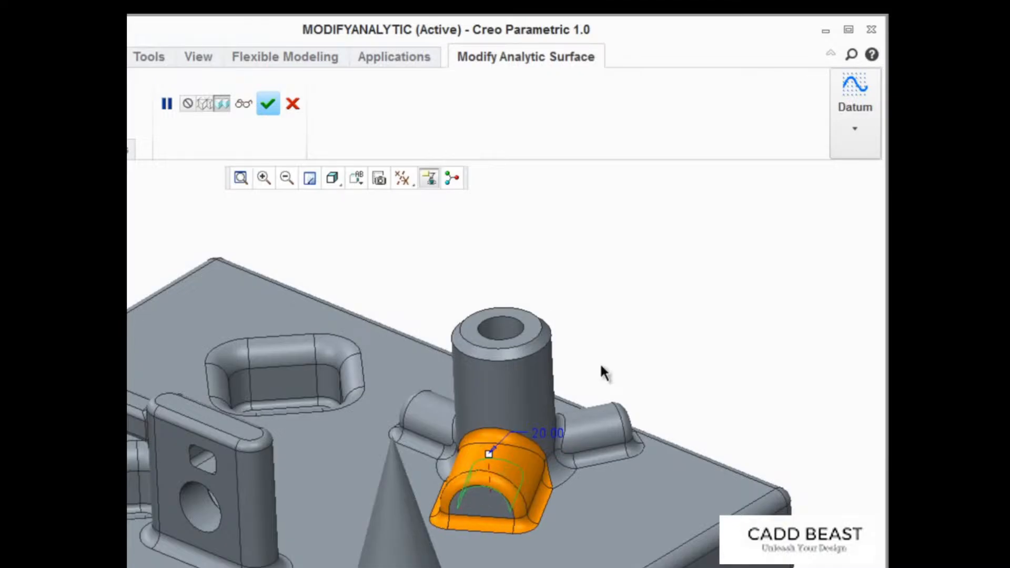
middle_click(531, 288)
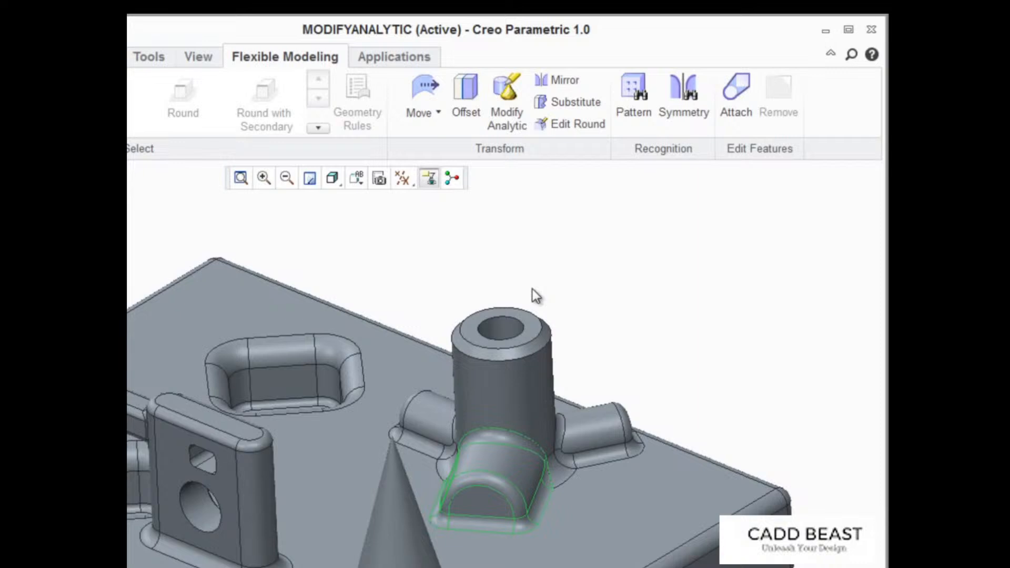
Modify the upright bracket's rounded end surface to a radius of 25
click(507, 116)
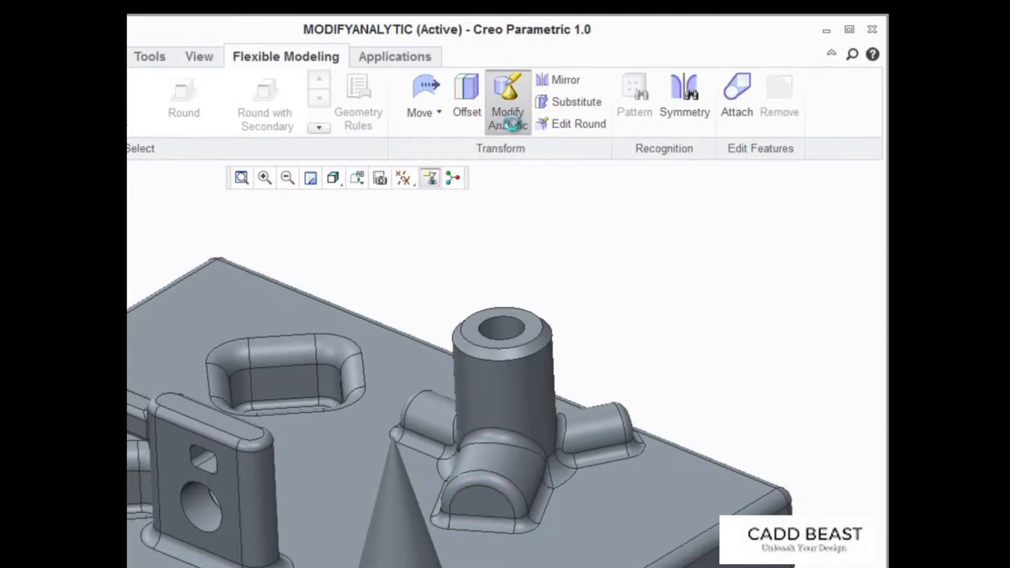
click(254, 477)
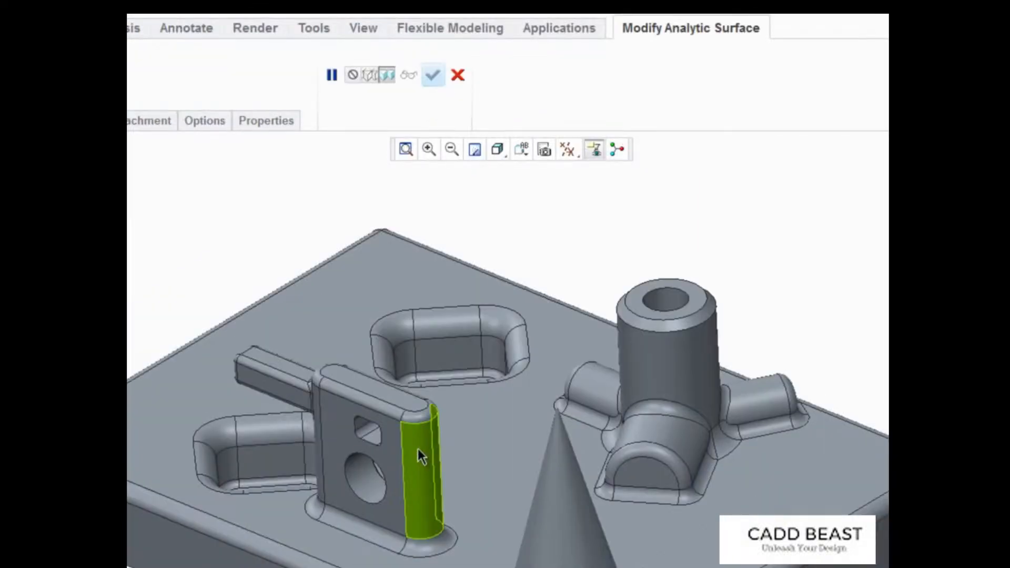
click(418, 449)
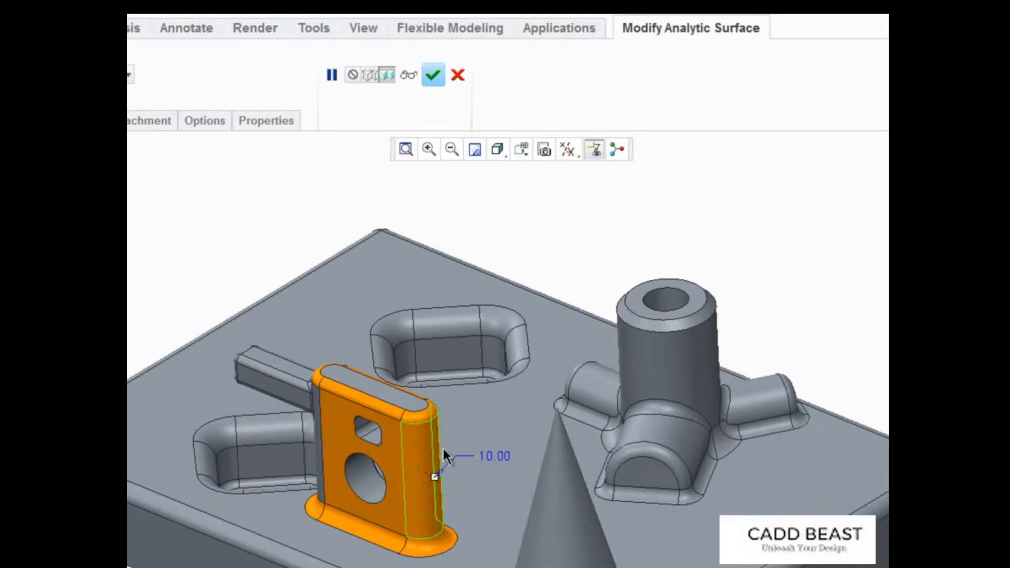
double_click(496, 455)
text(25)
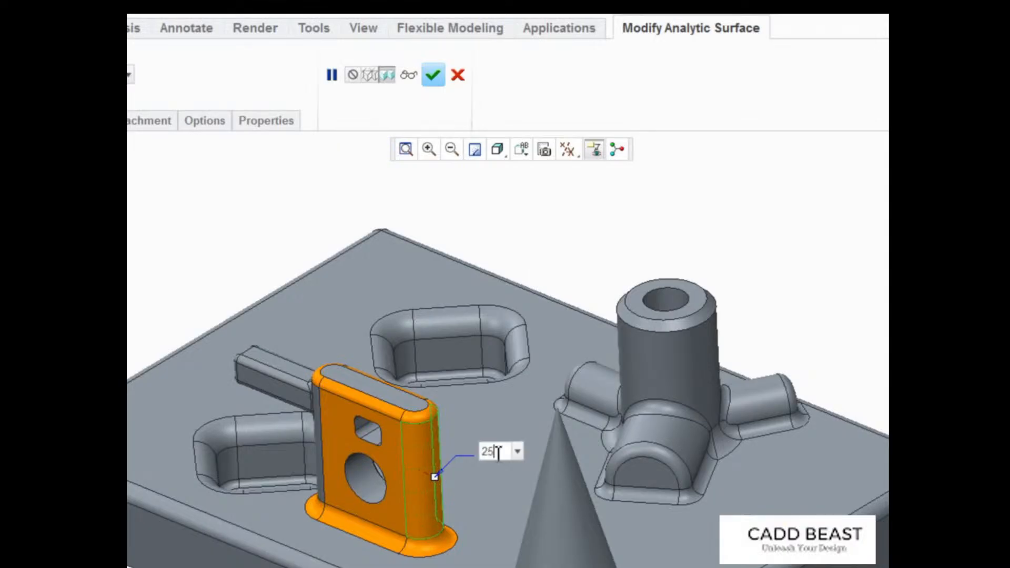
key(Return)
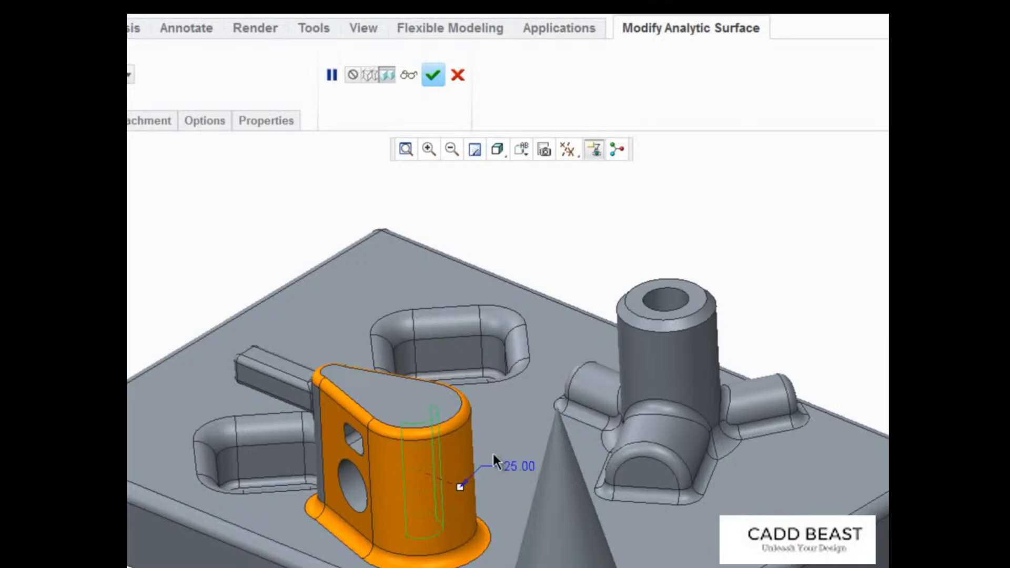
Try creating side surfaces at the rounded end's front vertical edge, and remove that edge from the attachment settings
click(142, 124)
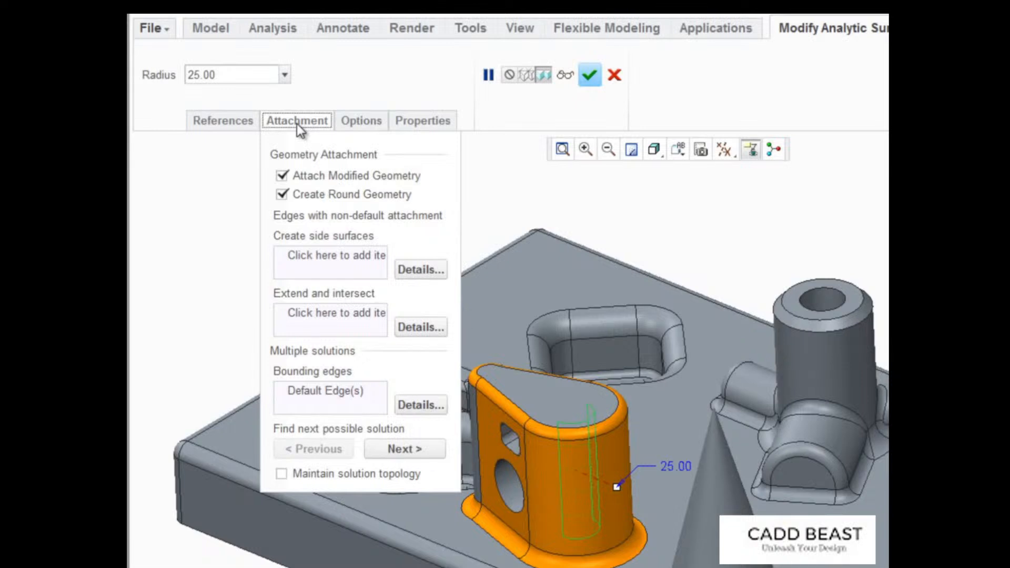
click(305, 257)
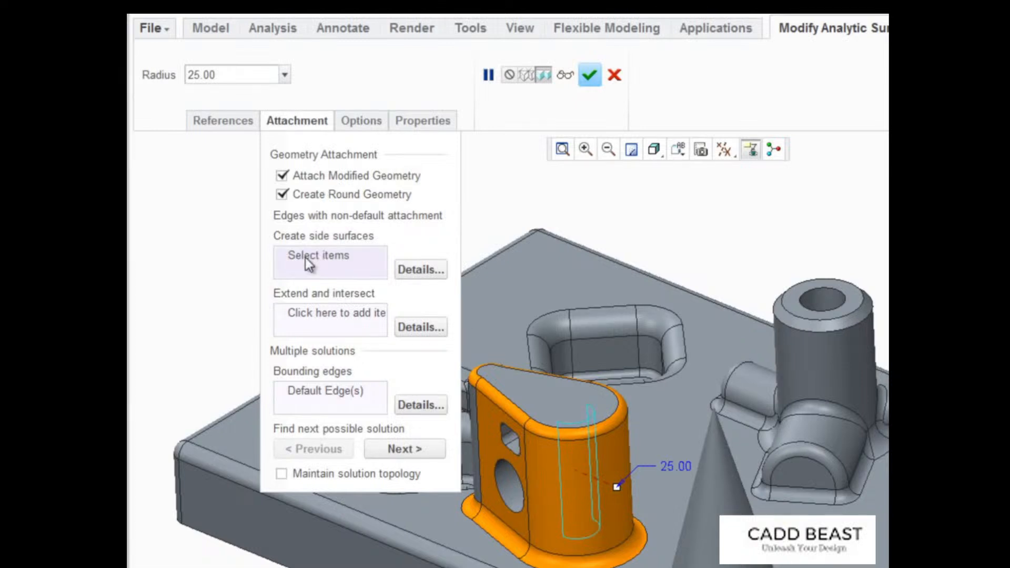
click(559, 441)
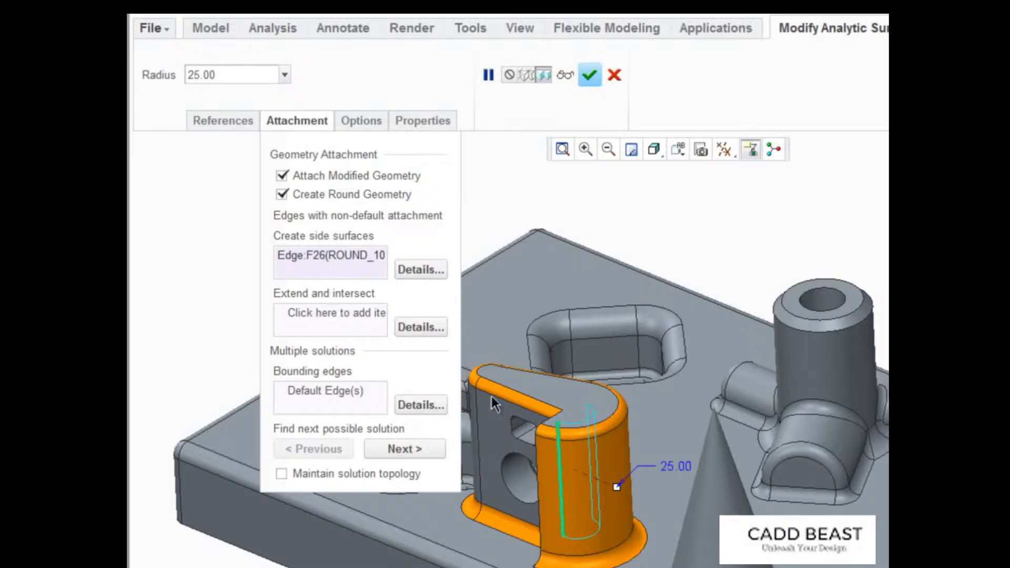
right_click(342, 259)
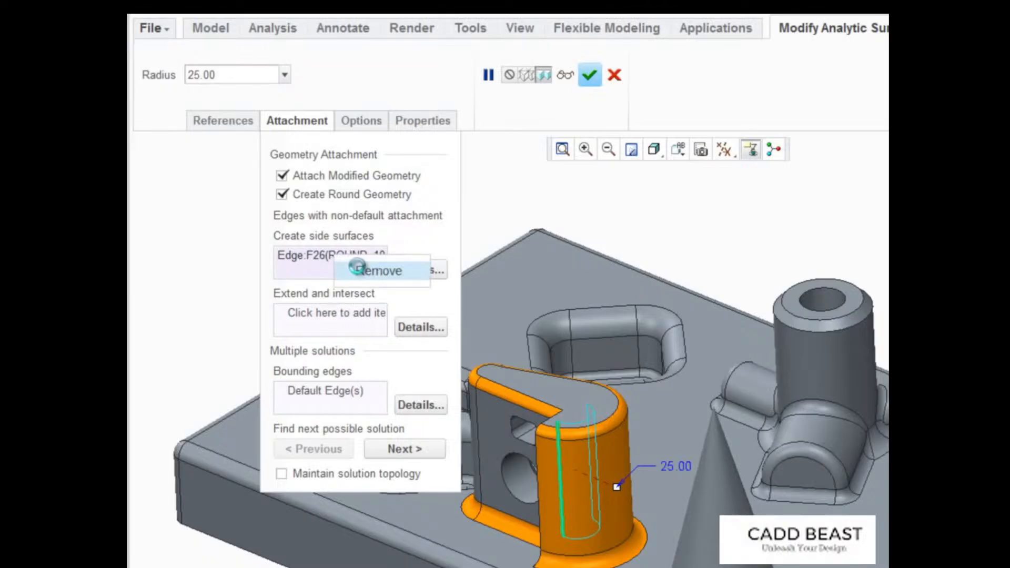
click(368, 271)
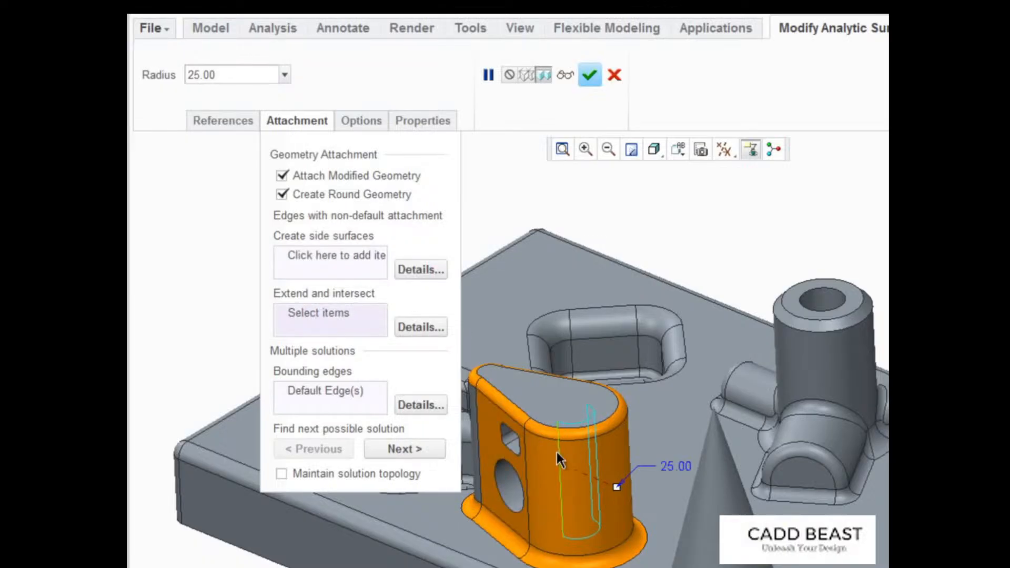
Extend and intersect the bracket's rounded end at its front vertical edge, and finish the surface modification
click(557, 452)
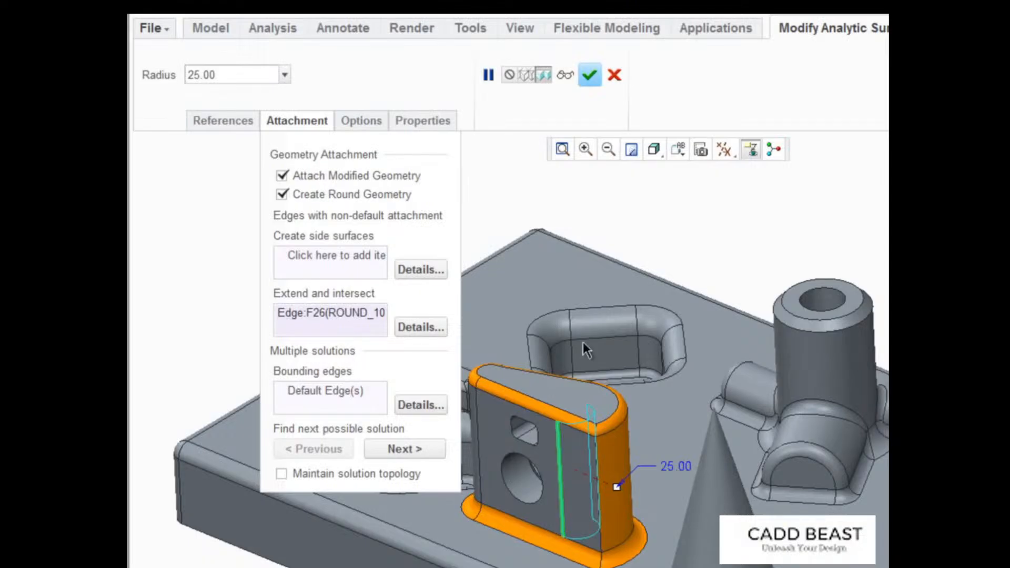
click(614, 75)
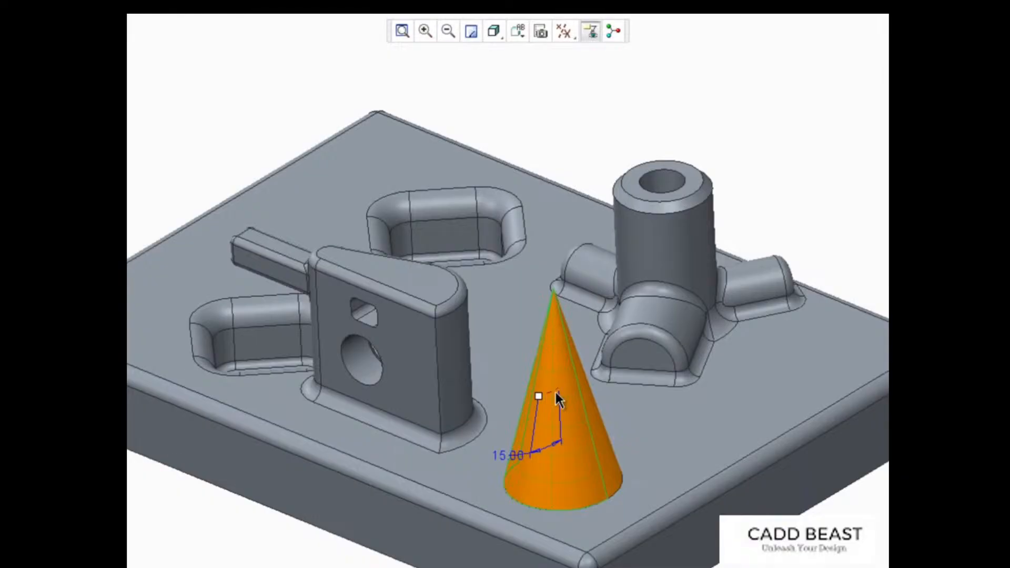
Set the cone's angle to 25
double_click(510, 455)
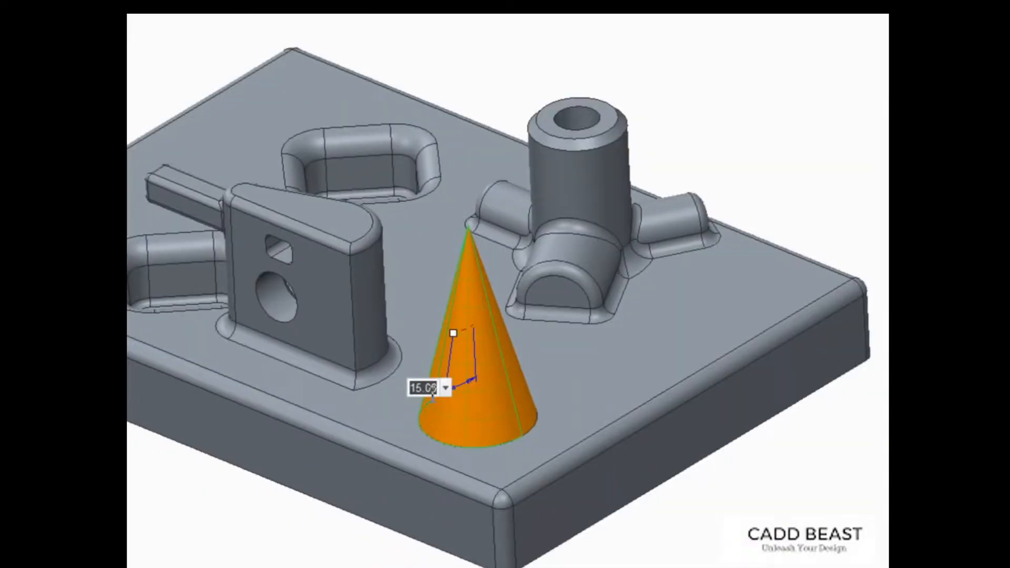
text(25)
key(Return)
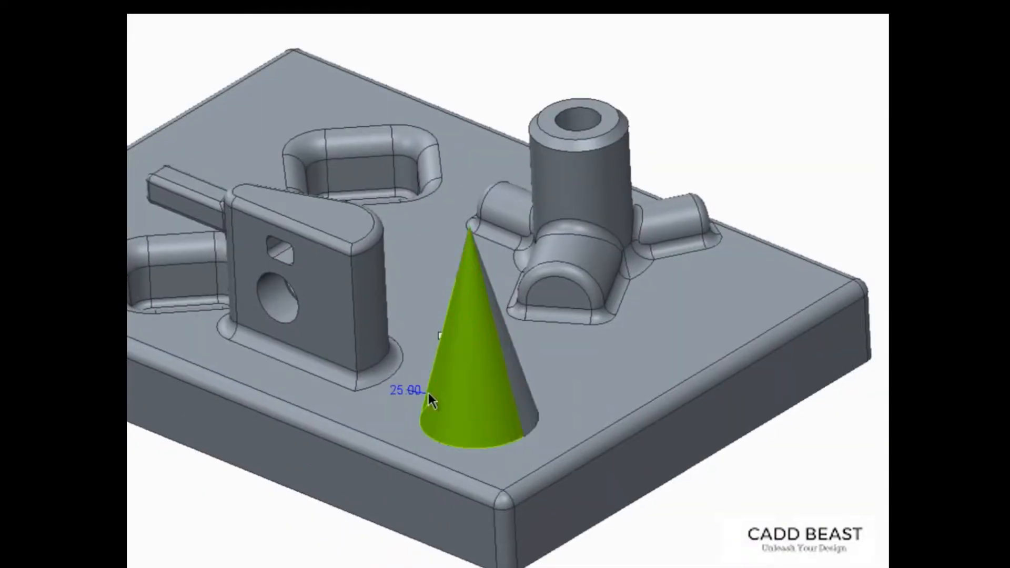
Replace the cone's default bounding edges with the base block's lower front edge
click(181, 35)
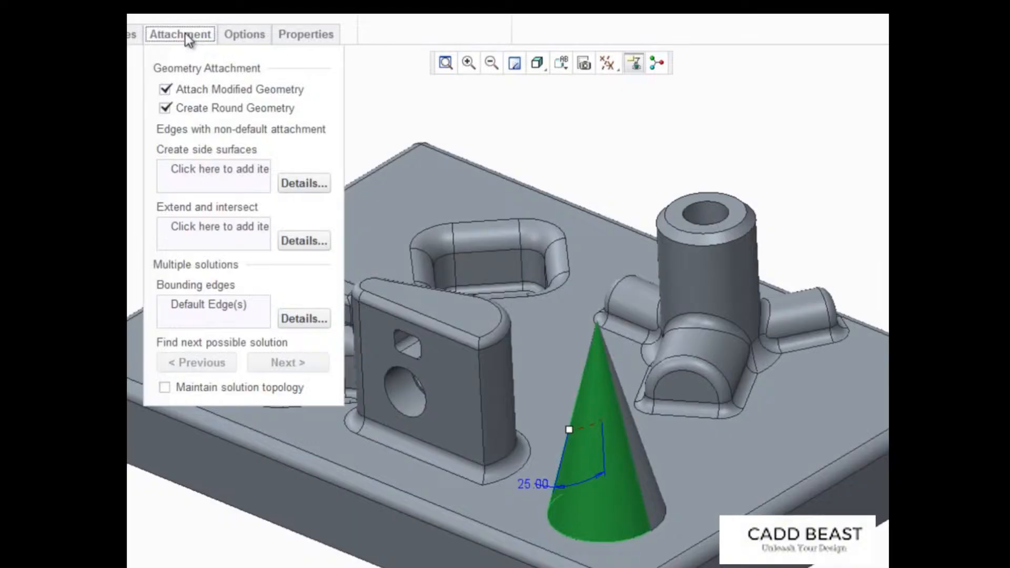
click(213, 311)
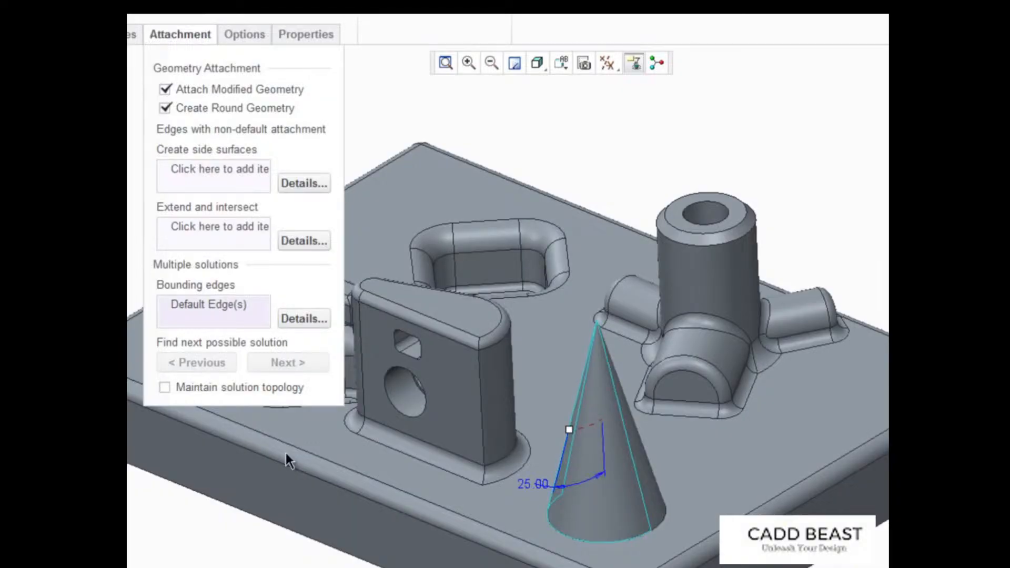
click(340, 551)
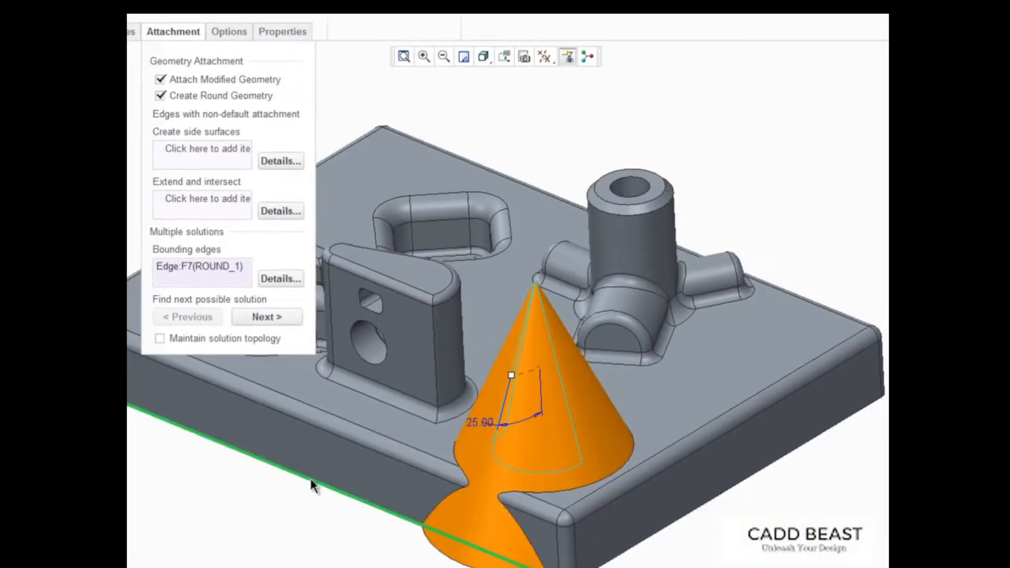
middle_click(312, 487)
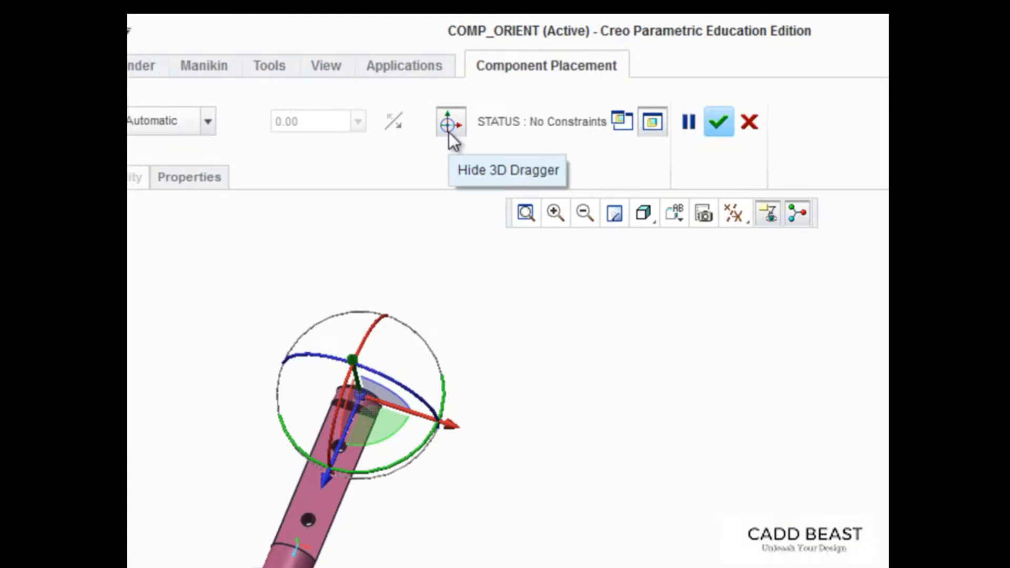
Toggle the 3D dragger off and on, and rotate the shaft about two axes so its tapered end points up
click(450, 132)
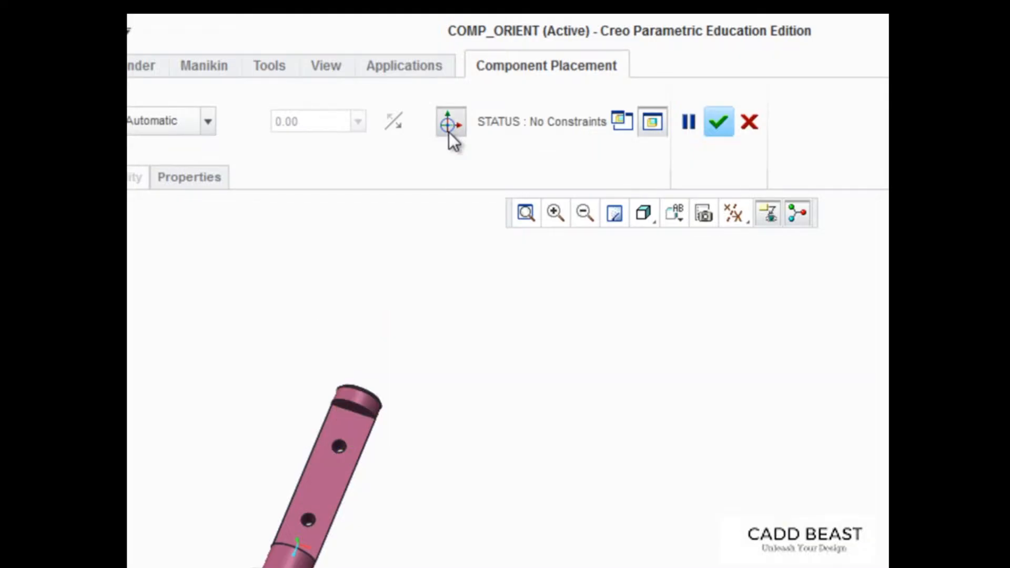
click(449, 131)
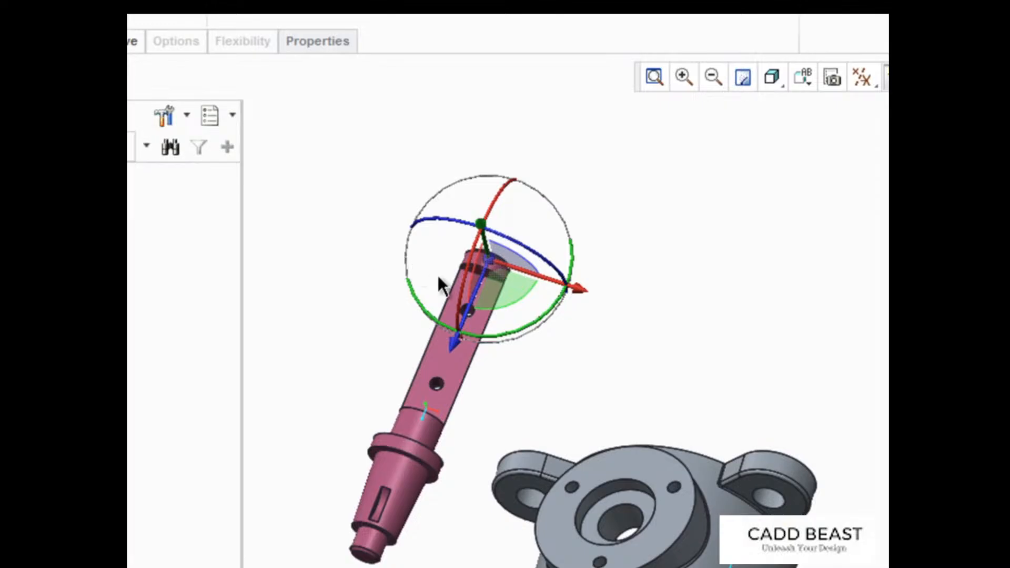
drag(459, 335, 537, 231)
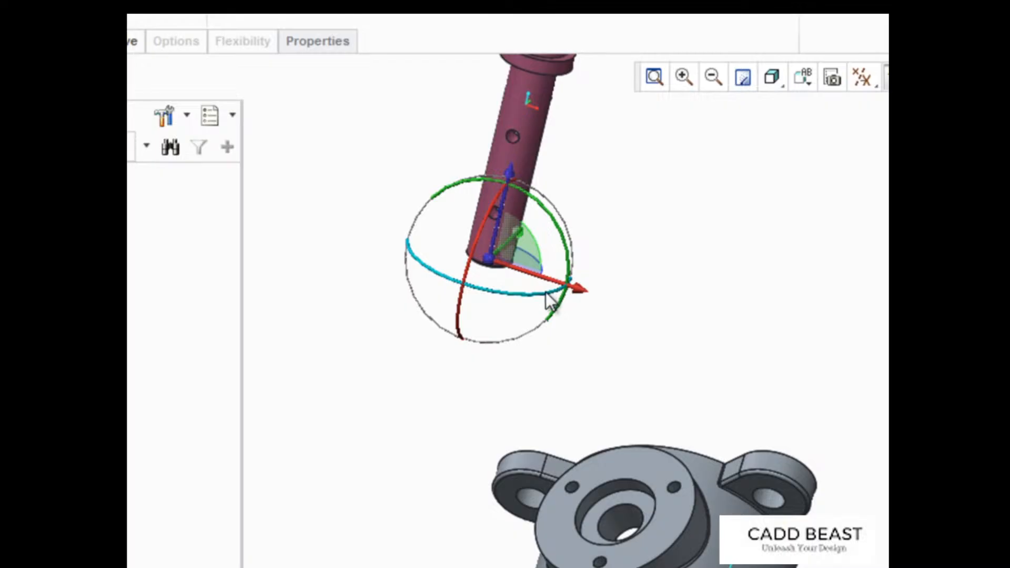
drag(547, 301, 450, 329)
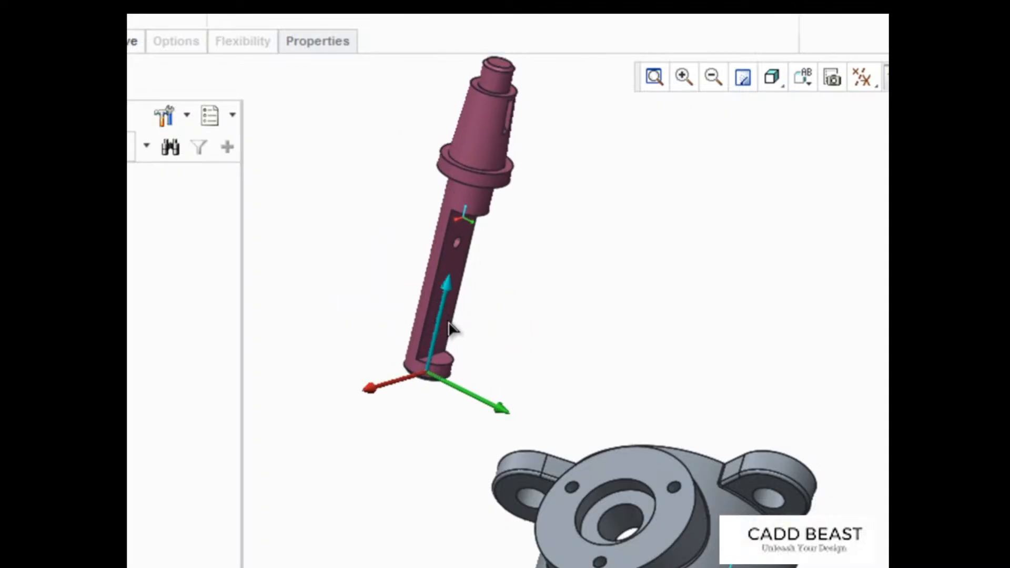
Use the 3D dragger to move the shaft along an axis, within a plane, and freely beside the housing
drag(474, 395, 516, 437)
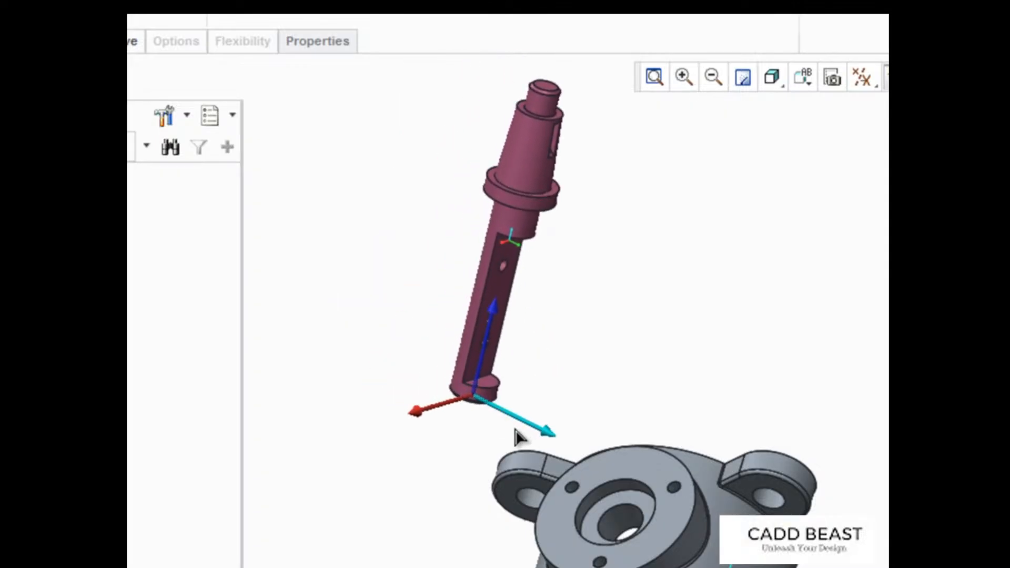
drag(517, 436, 517, 400)
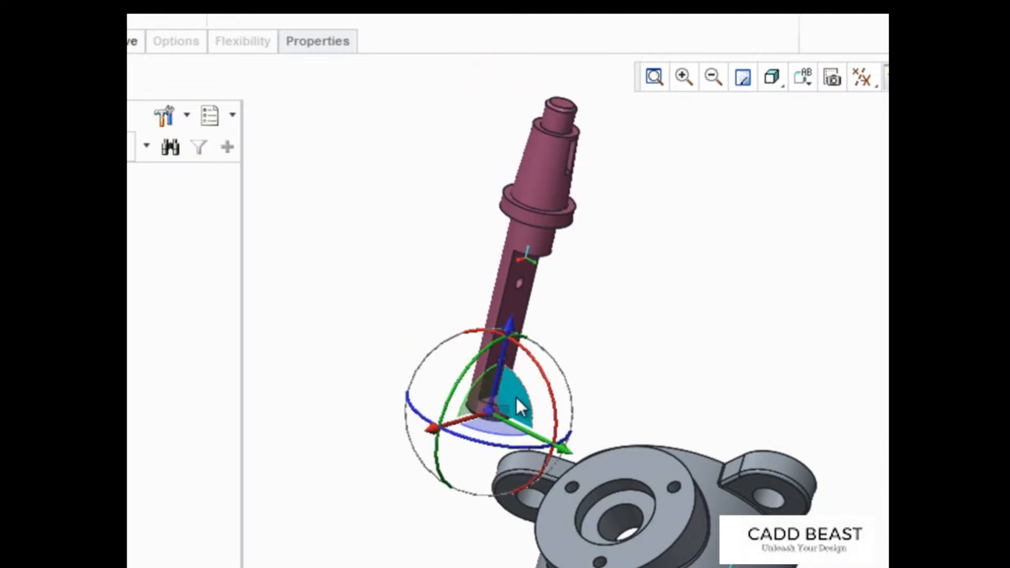
drag(488, 410, 441, 494)
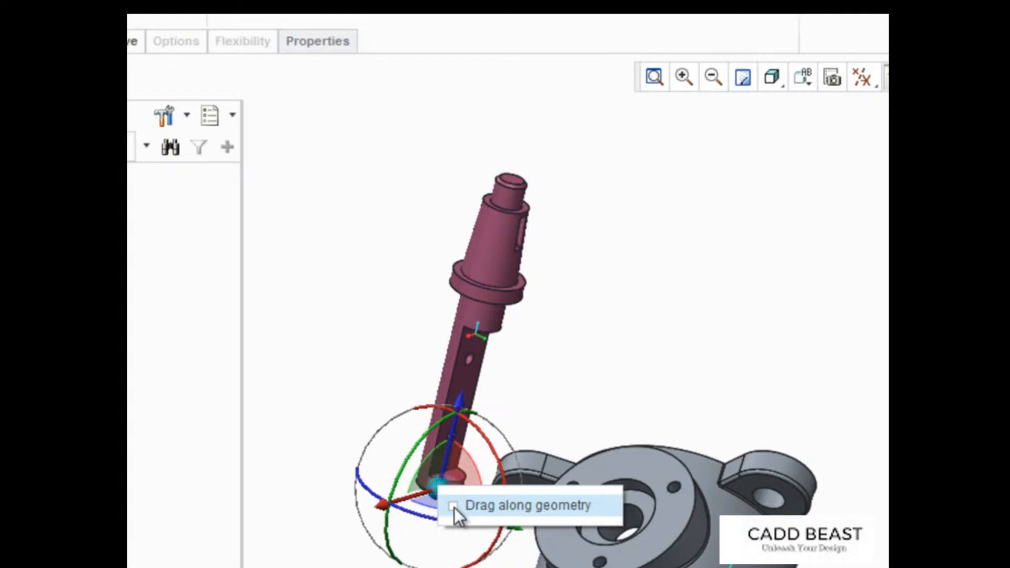
Enable Drag along geometry, move and rotate the shaft with the dragger aligned to its flat's long edge, and disable the option
click(454, 506)
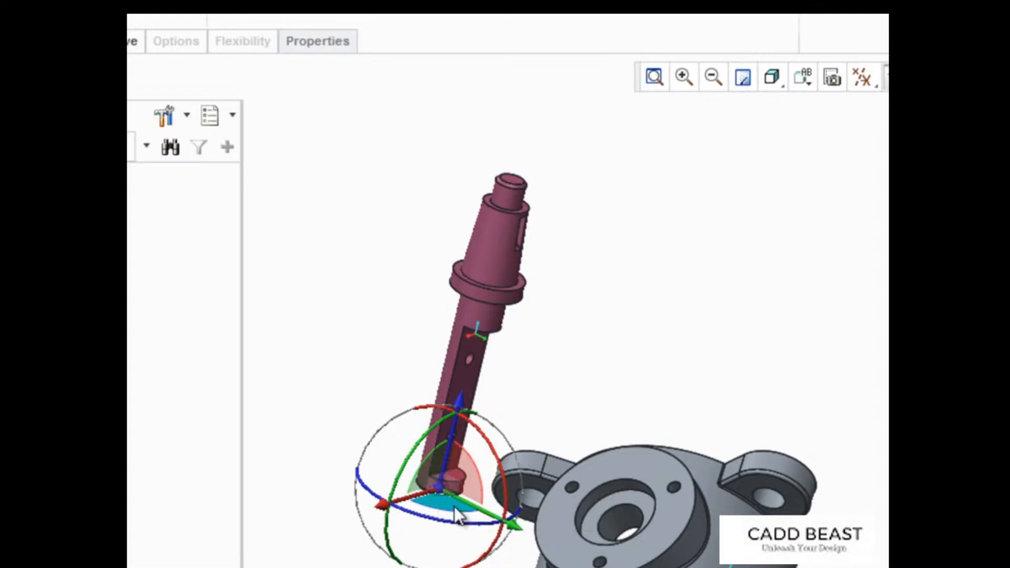
click(453, 387)
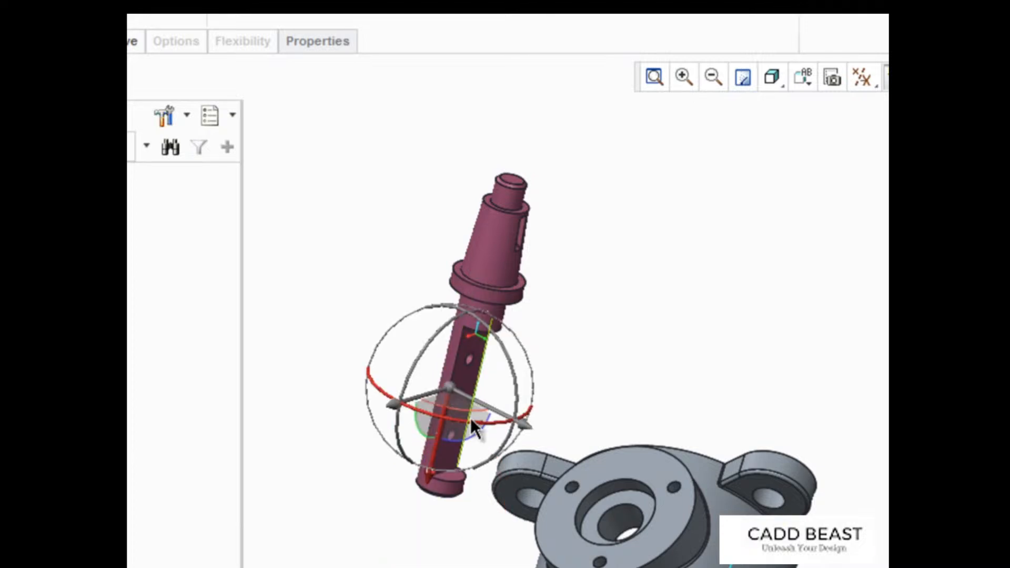
drag(471, 418, 529, 340)
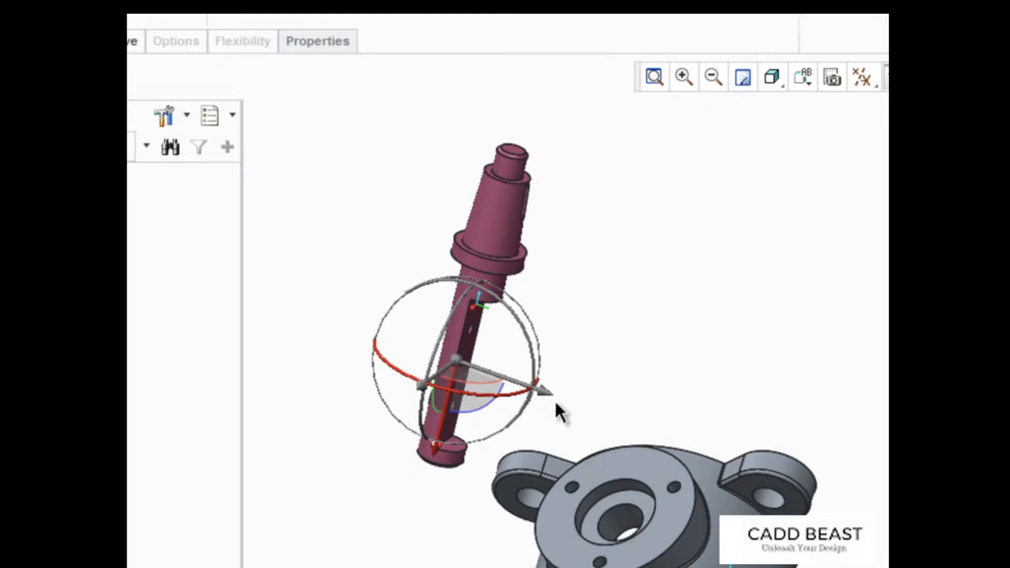
right_click(459, 361)
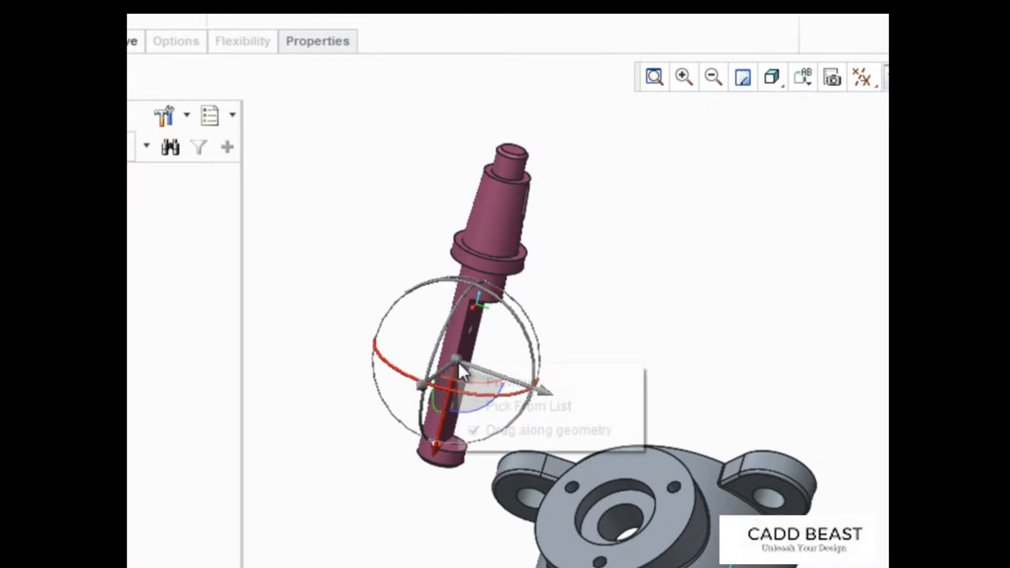
click(483, 439)
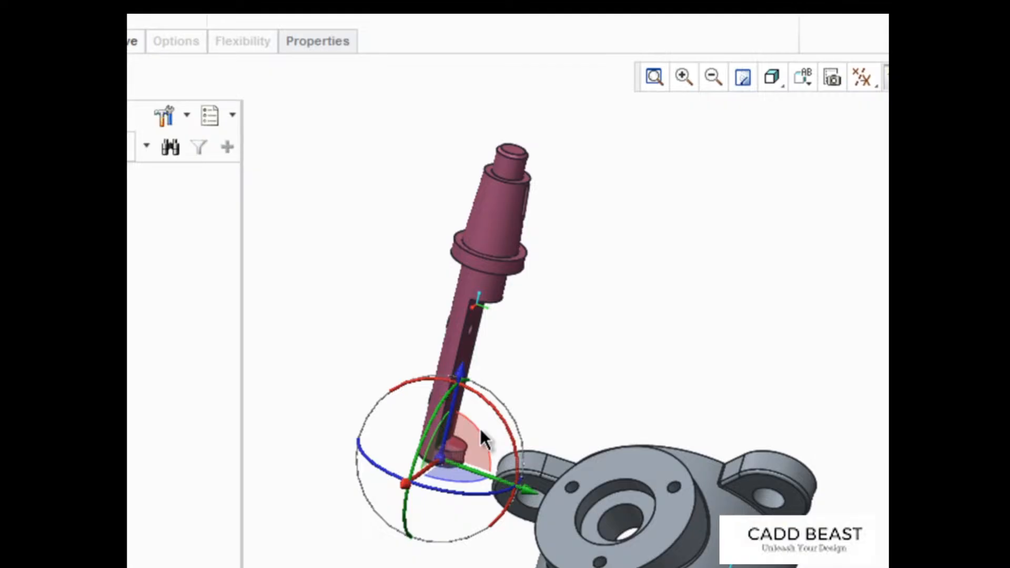
Constrain the shaft's cylindrical surface coincident with the housing's central bore
click(484, 397)
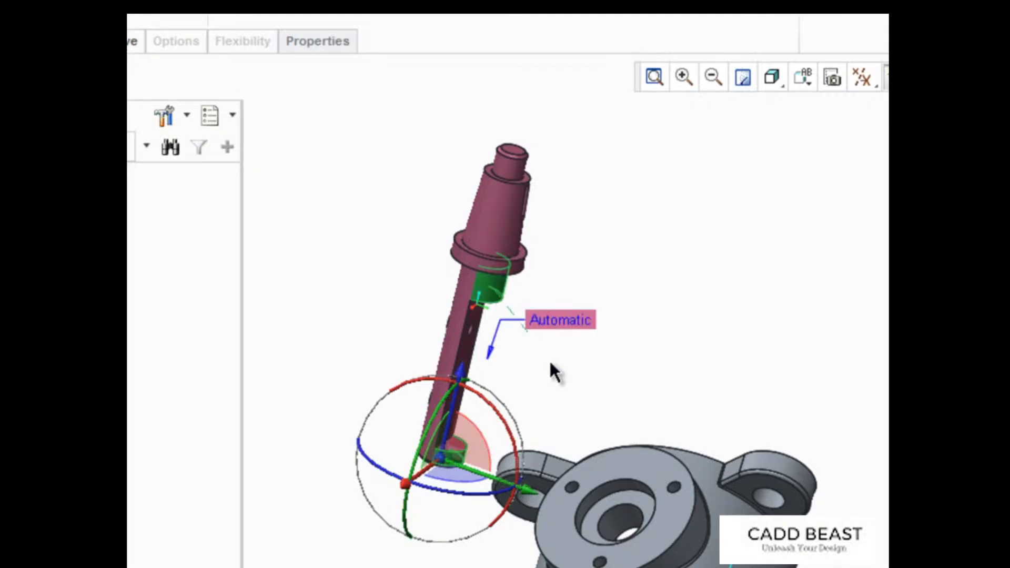
click(616, 497)
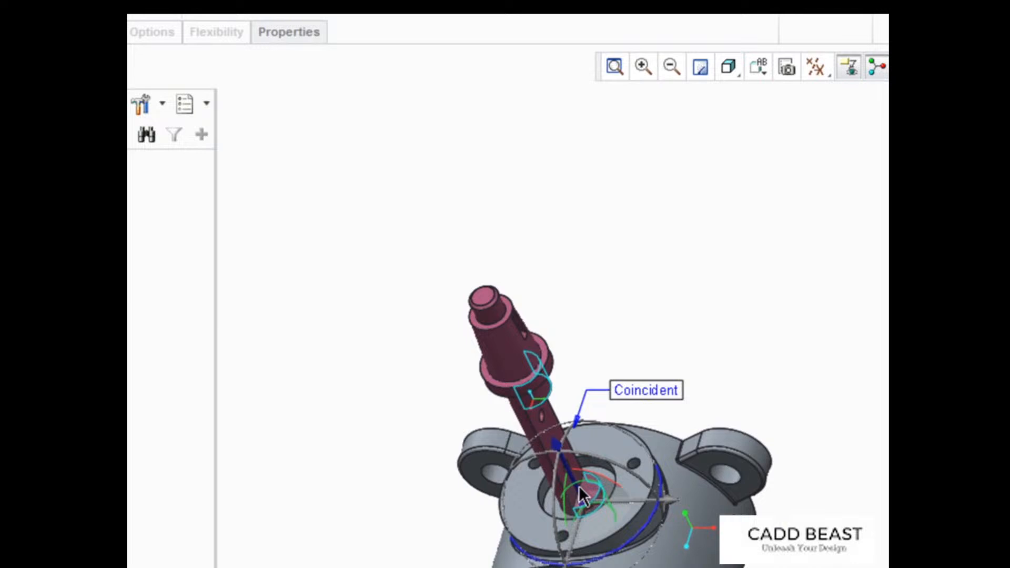
Slide the constrained shaft outward along the bore axis and rotate it about that axis with the 3D dragger
scroll(579, 485, down, 5)
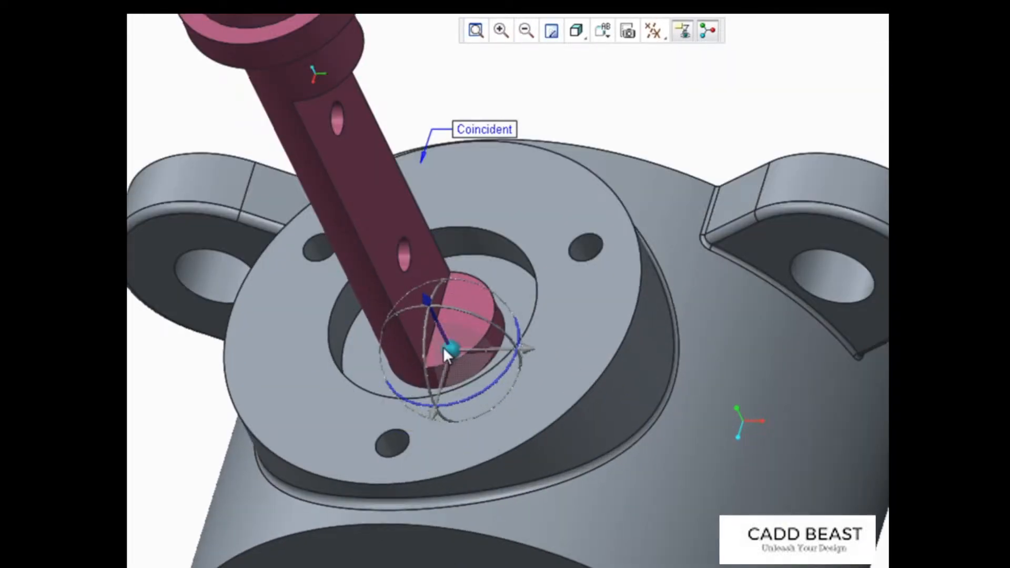
drag(443, 346, 393, 209)
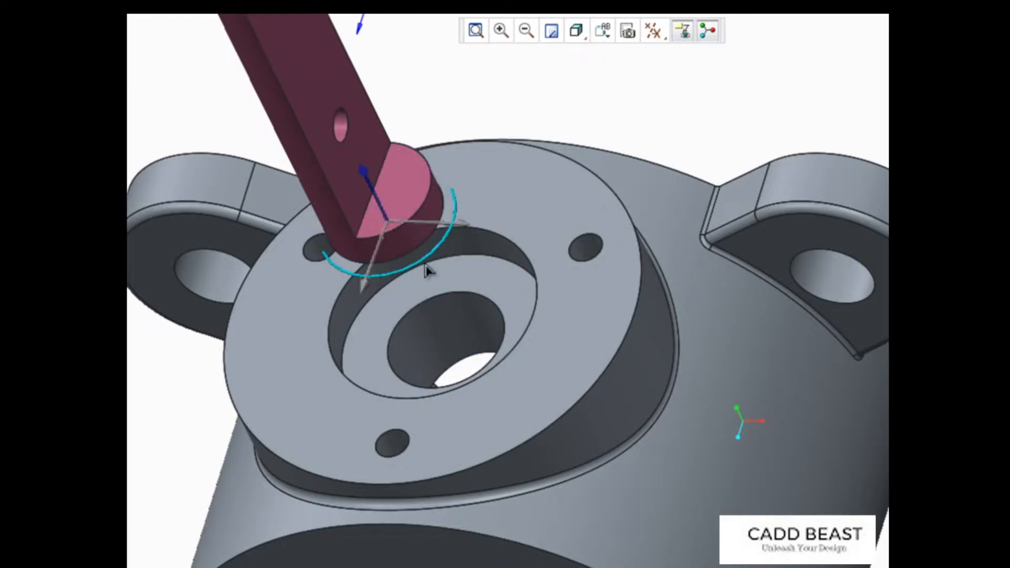
drag(428, 271, 478, 244)
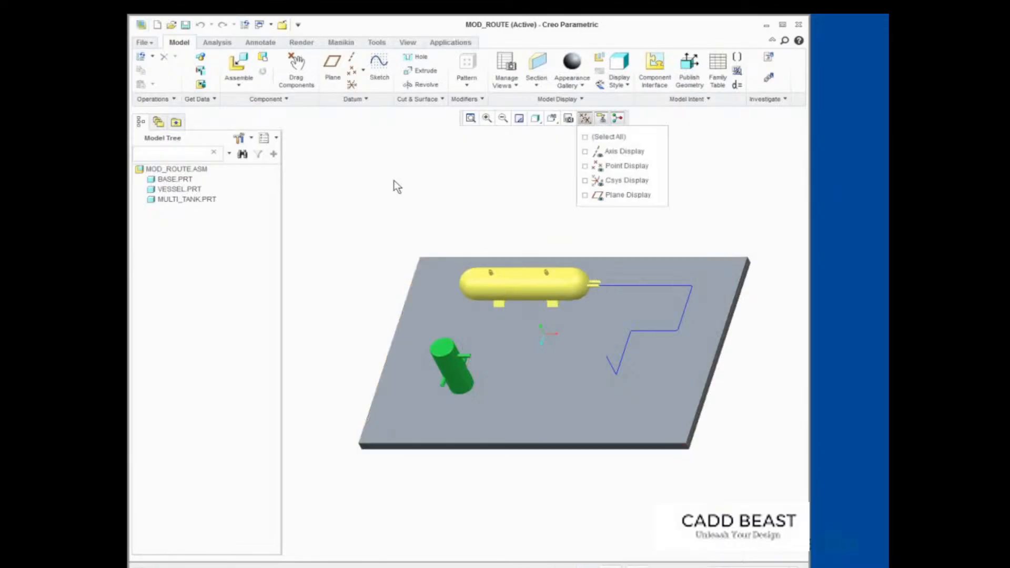
Start the Piping application for the MOD_ROUTE assembly and display its pipeline as thick pipes
click(390, 184)
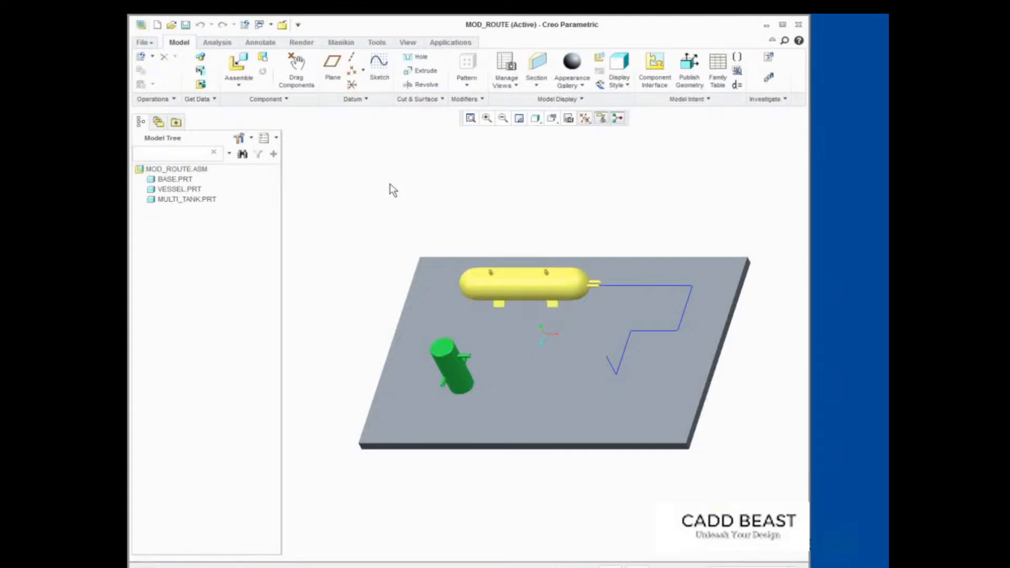
click(451, 43)
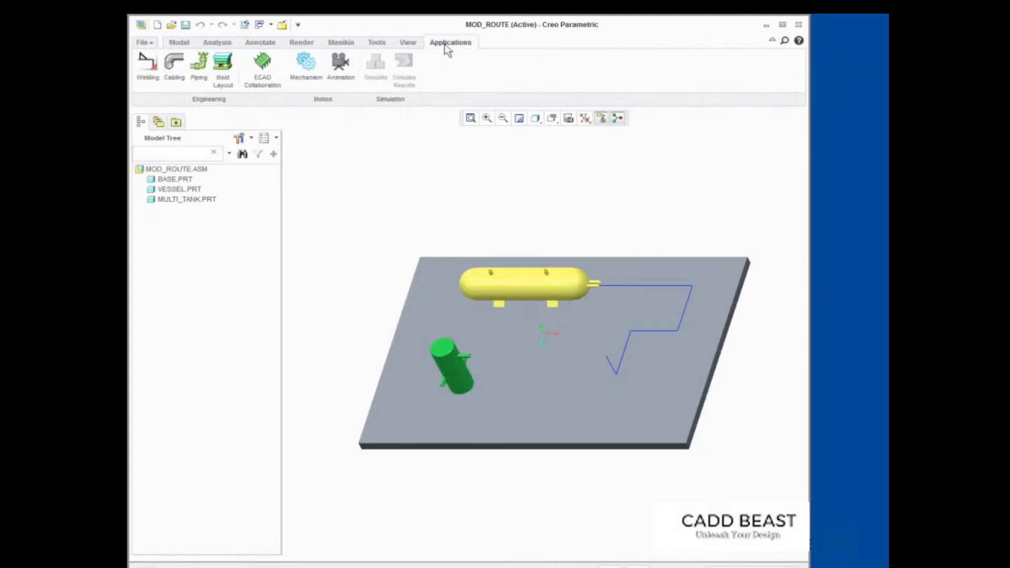
click(203, 71)
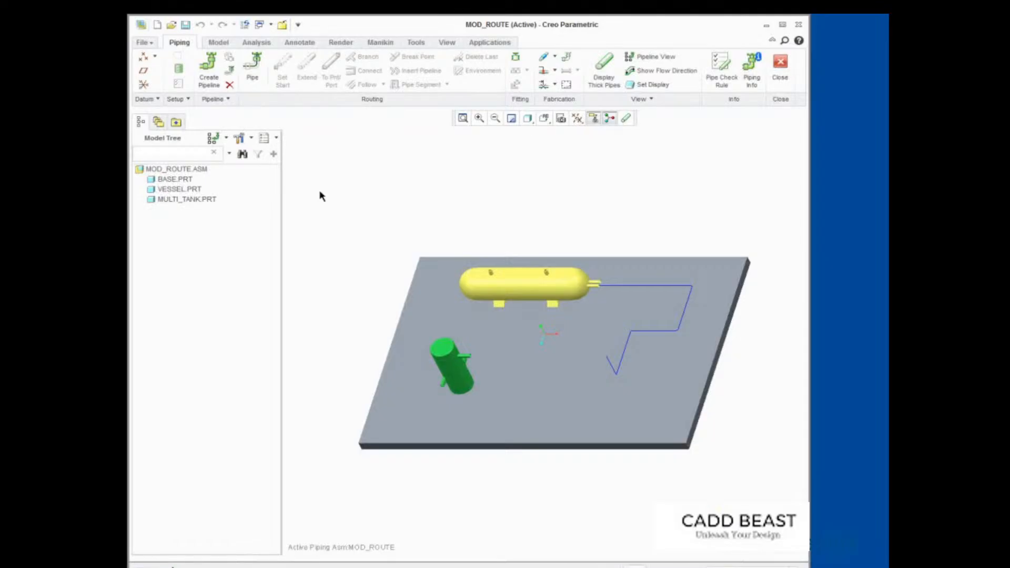
click(600, 79)
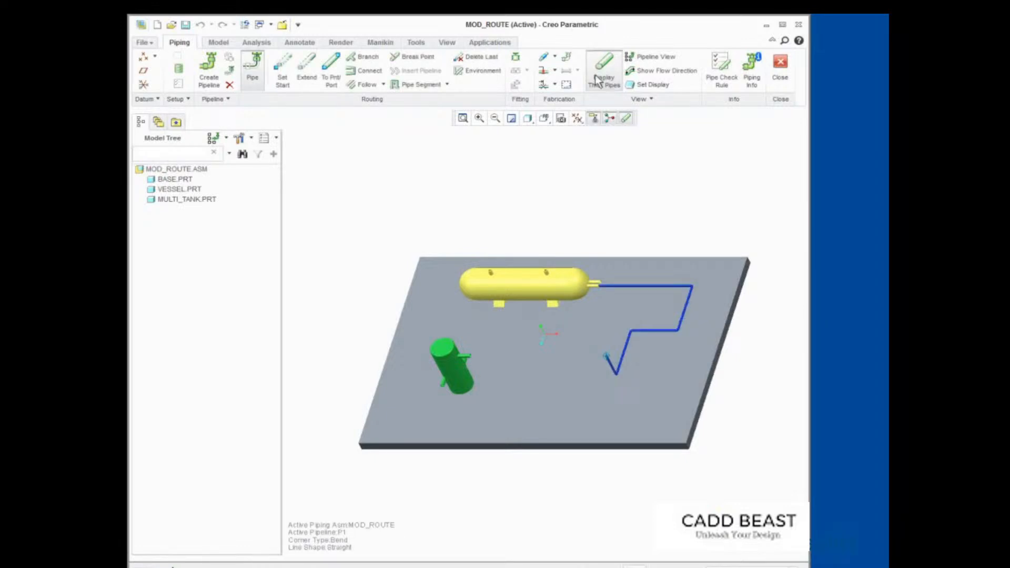
click(479, 118)
drag(442, 192, 714, 385)
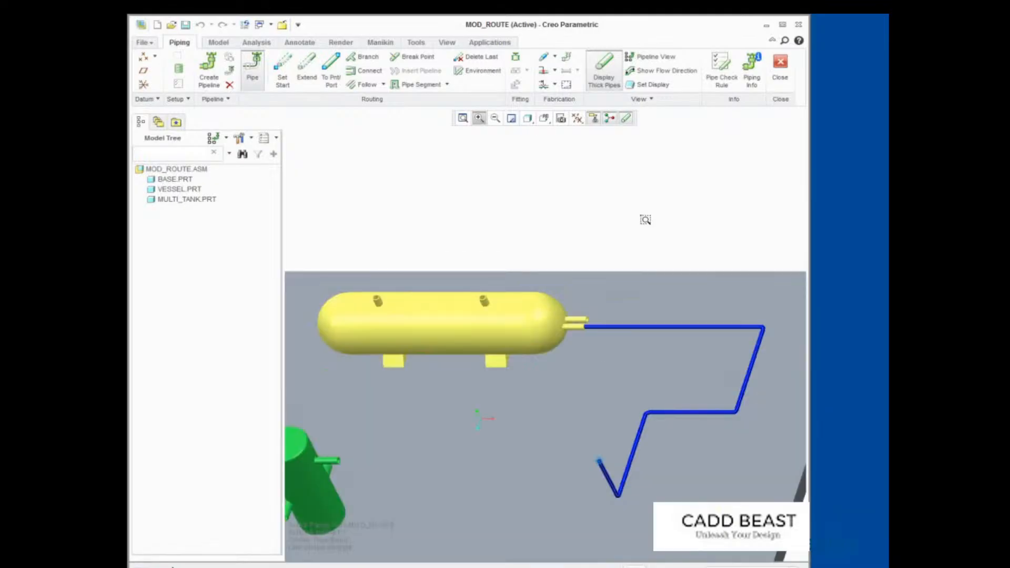
middle_click(645, 219)
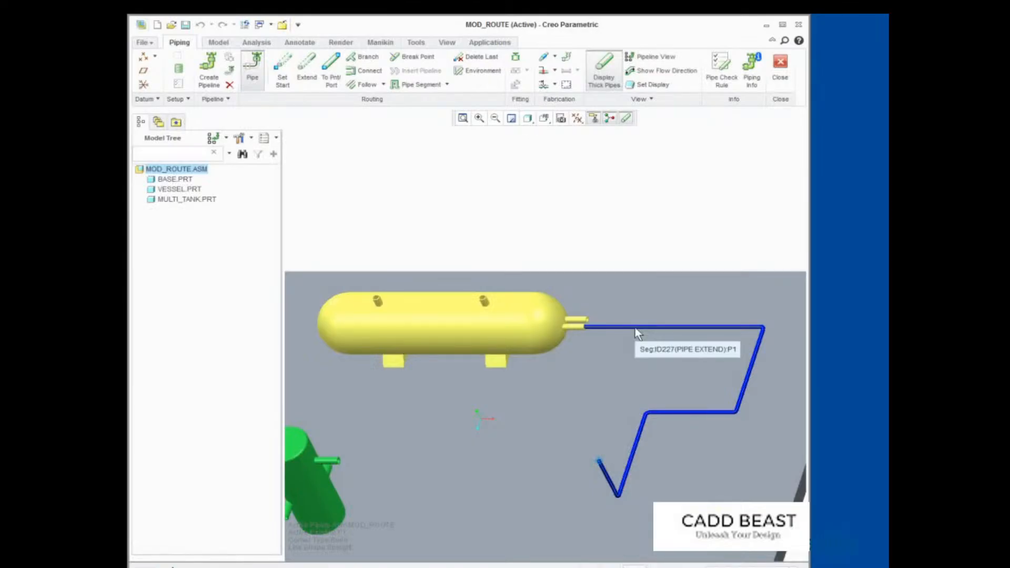
Modify the line stock of the pipeline's straight segment leaving the yellow vessel to PIPE_25A and apply the change
click(230, 72)
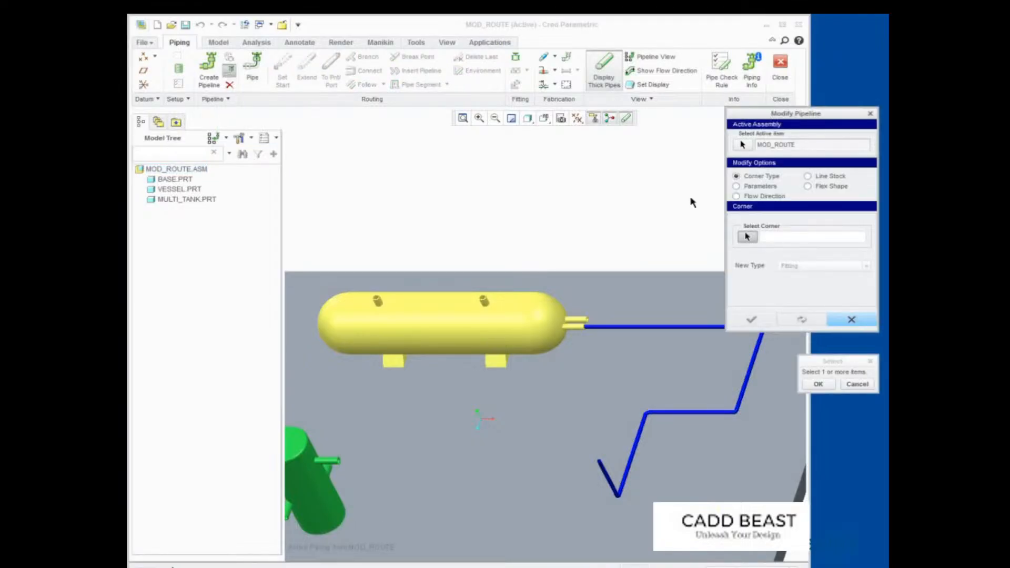
click(807, 176)
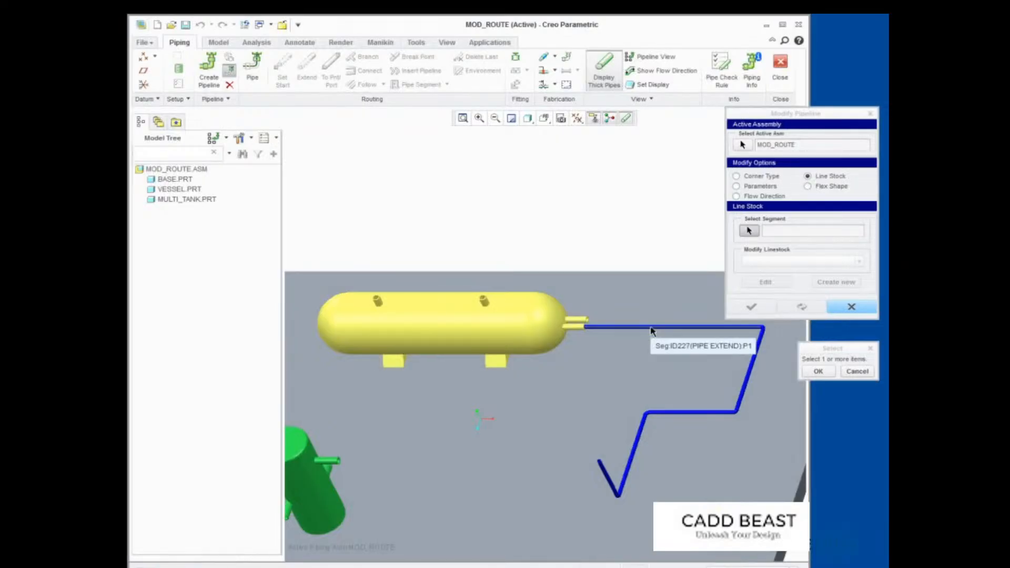
click(811, 371)
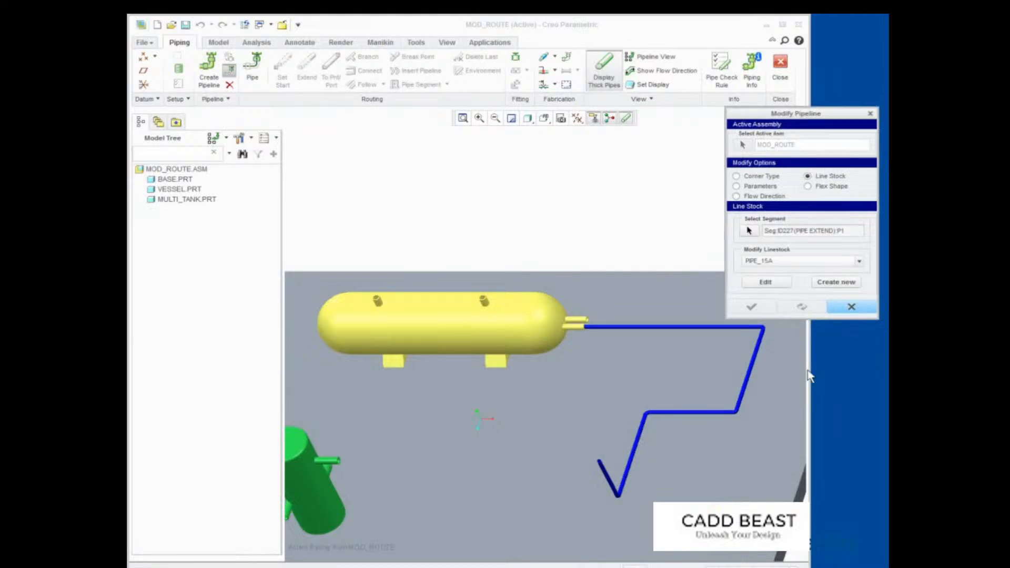
click(859, 261)
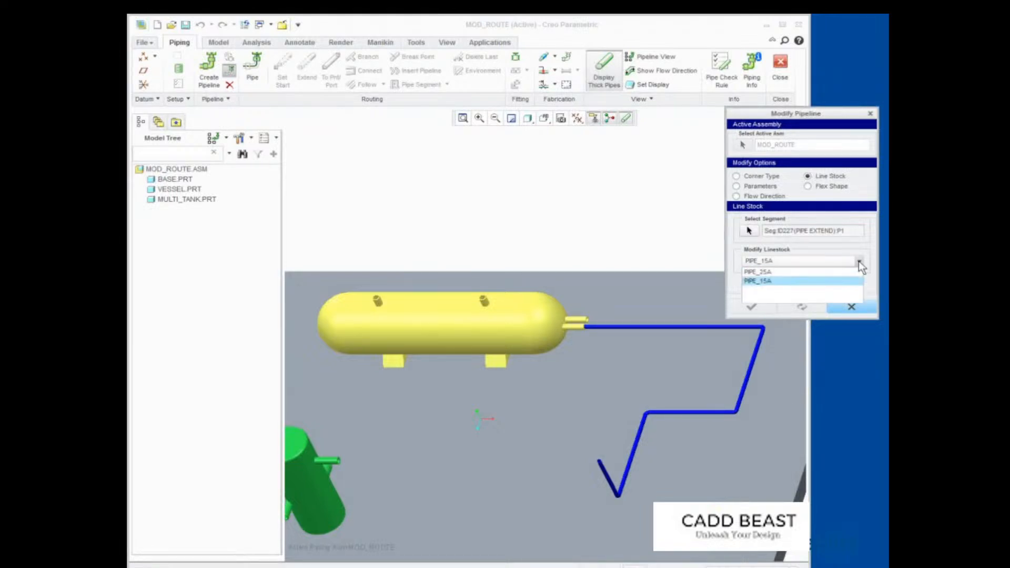
click(850, 272)
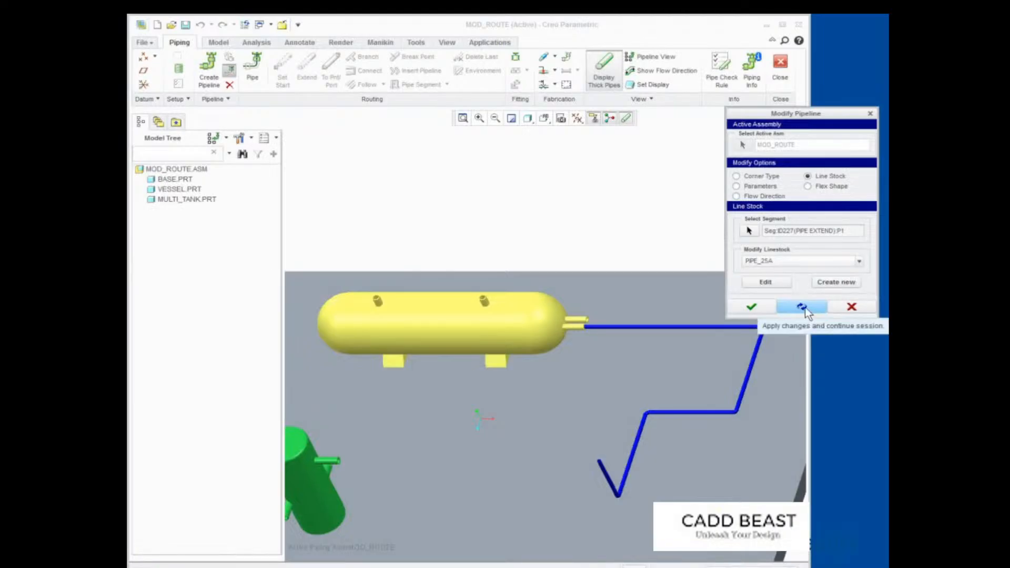
click(802, 307)
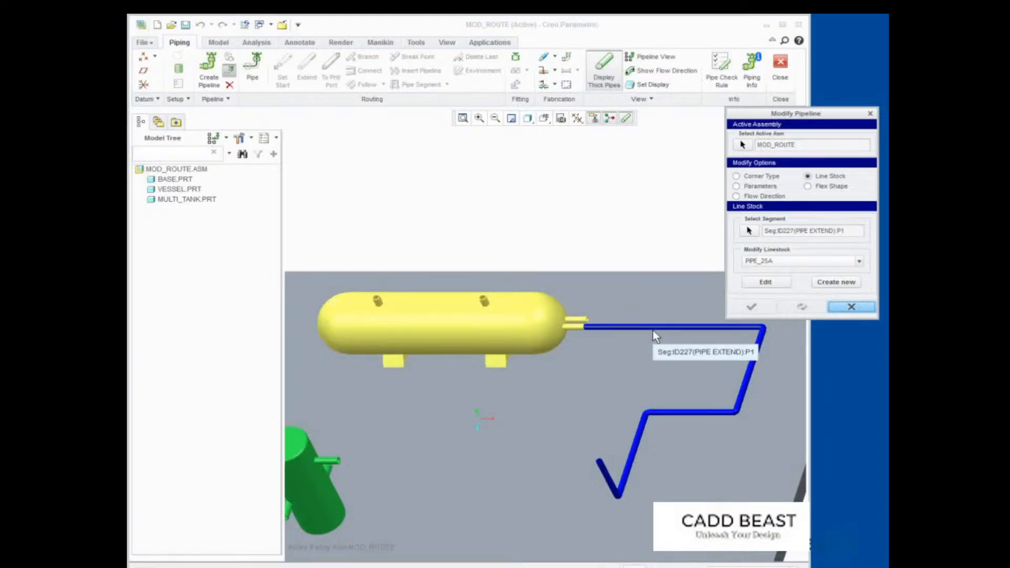
Modify the corner joining the pipeline's slanted segment and lower horizontal run, setting its bend radius to 40
click(736, 176)
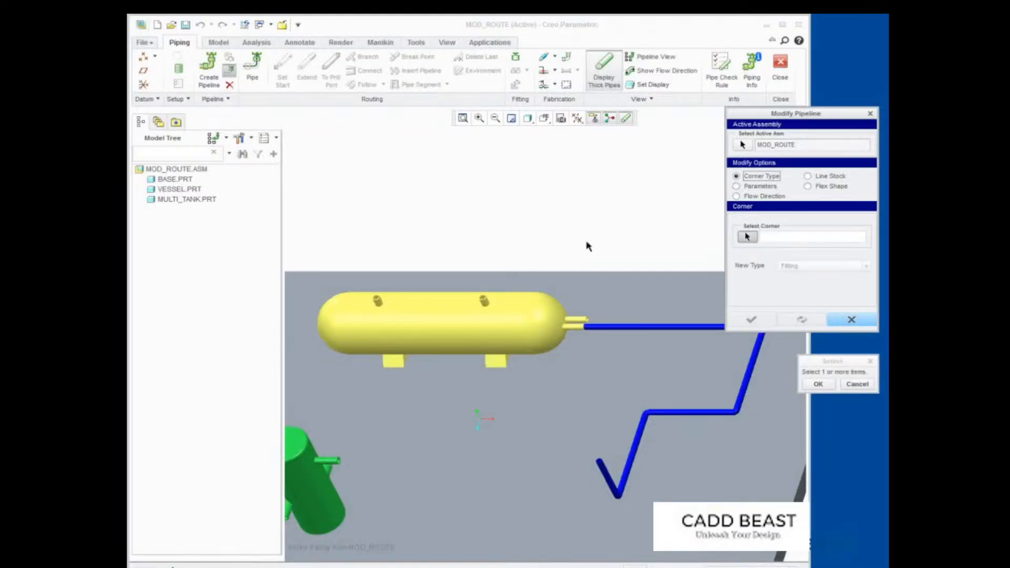
shift+middle_drag(561, 244, 403, 226)
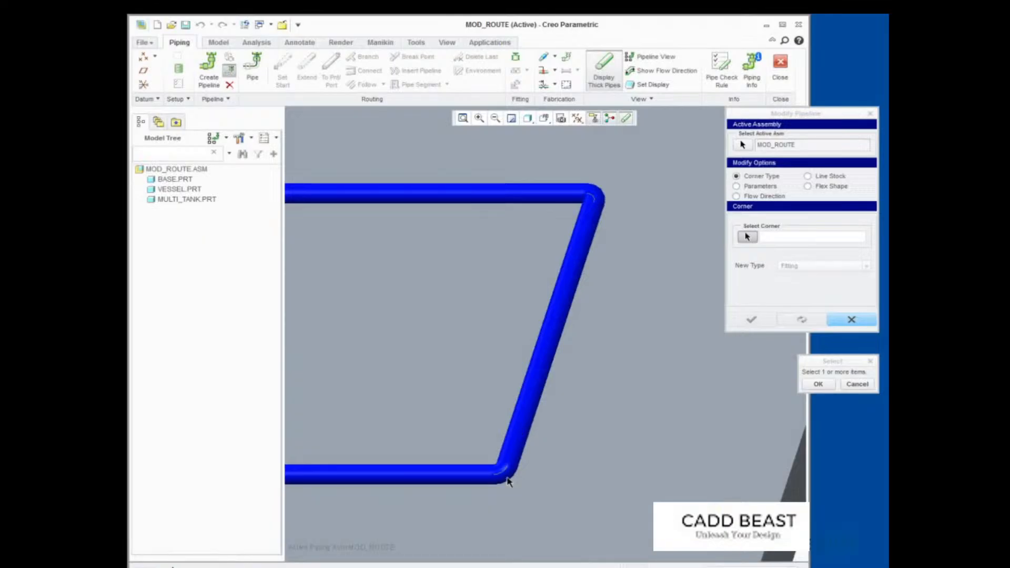
click(508, 482)
click(818, 384)
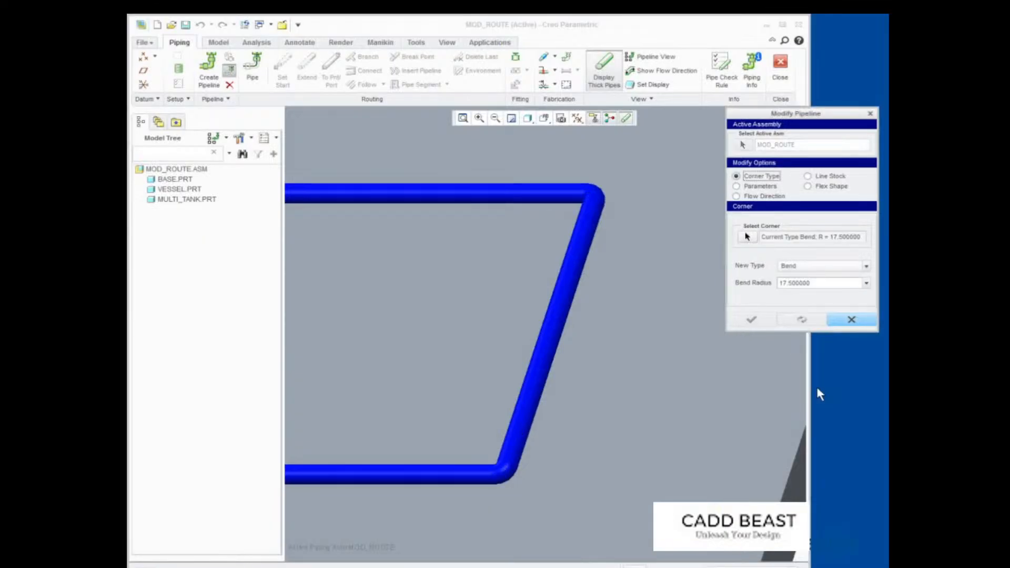
drag(811, 283, 770, 286)
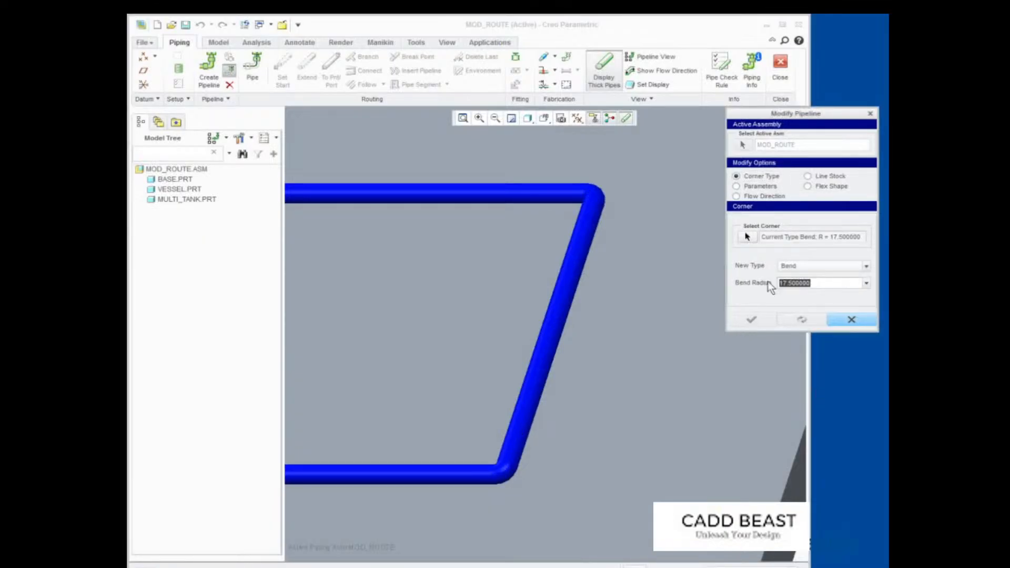
text(40)
key(Return)
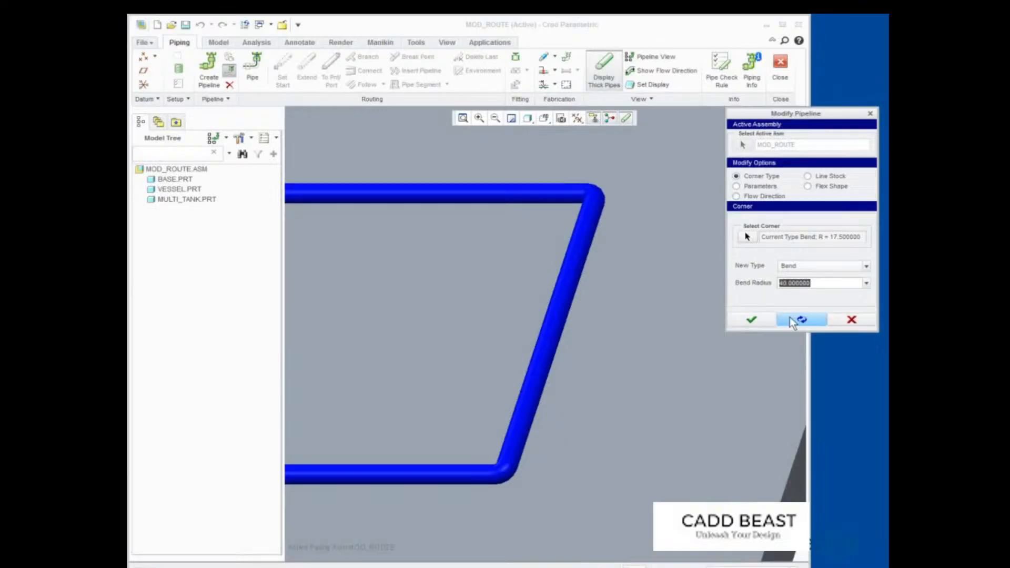
click(795, 320)
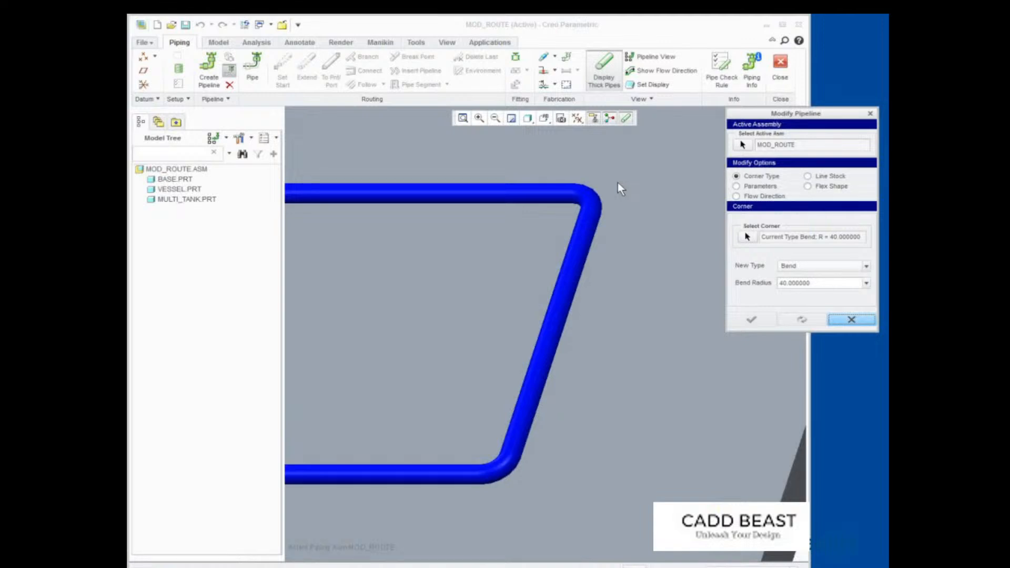
Change the selected pipeline corner to the Miter Cut type with cut number 3 and cut length 40
click(867, 268)
click(831, 294)
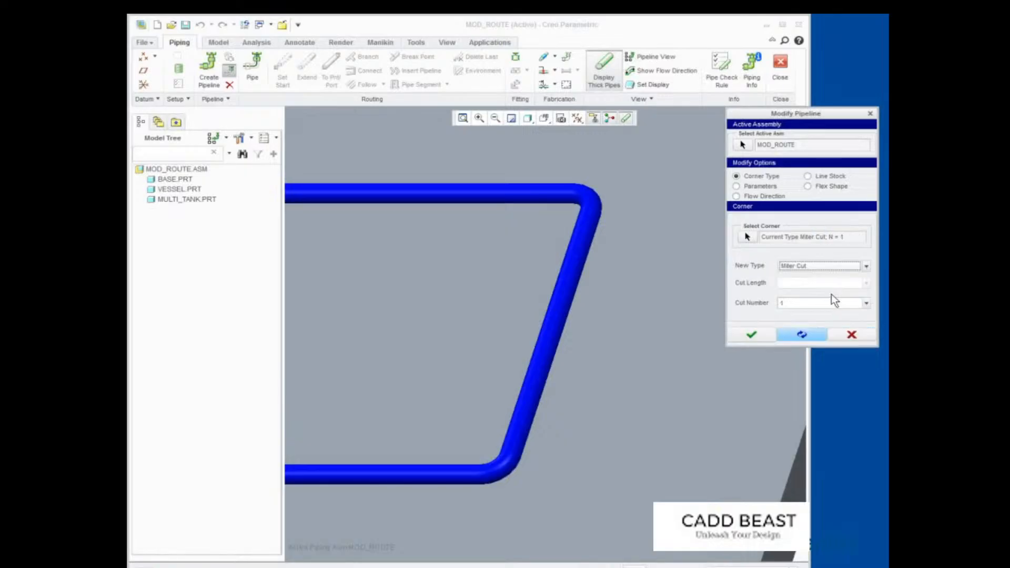
click(781, 304)
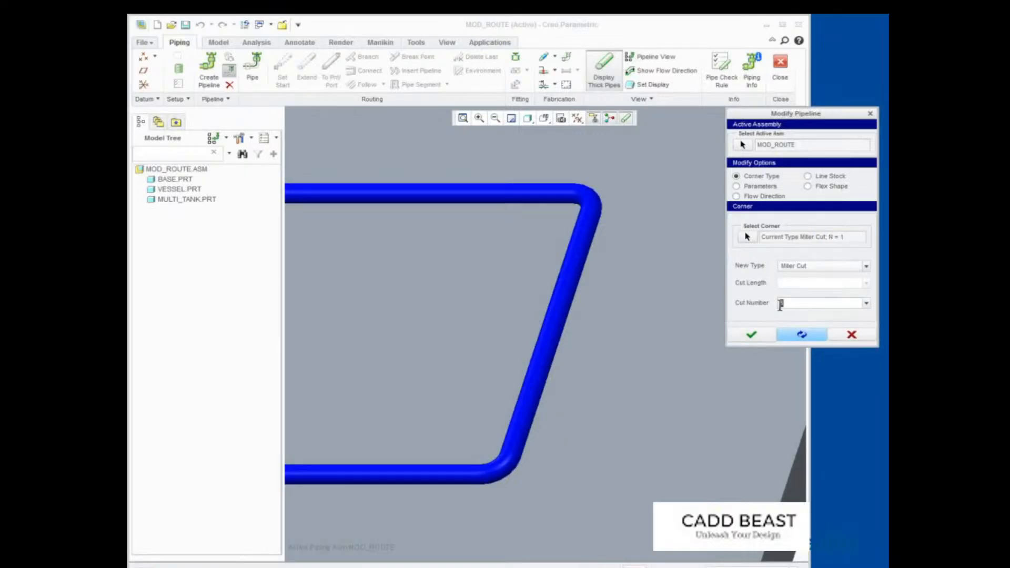
text(3)
click(781, 284)
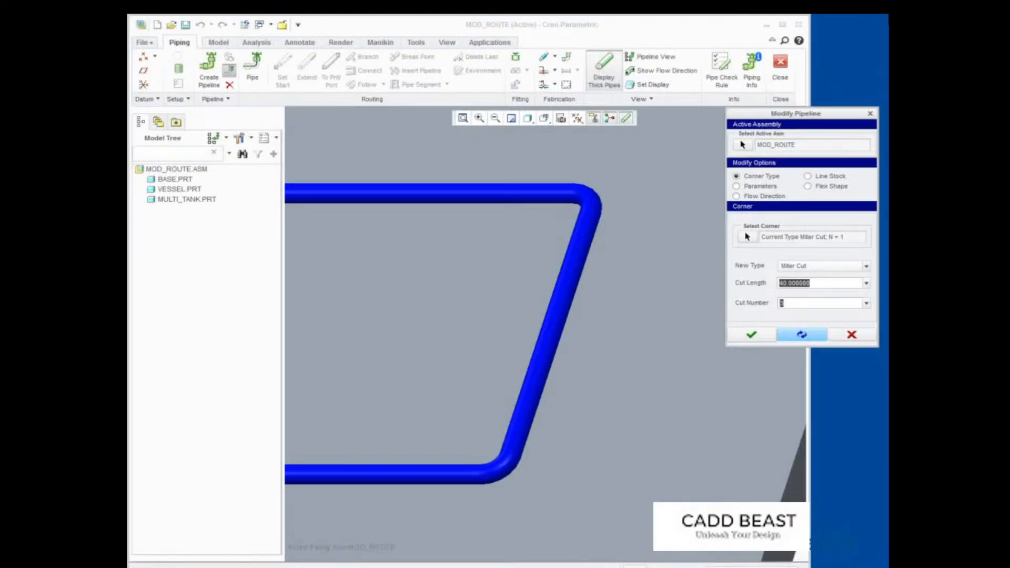
click(801, 335)
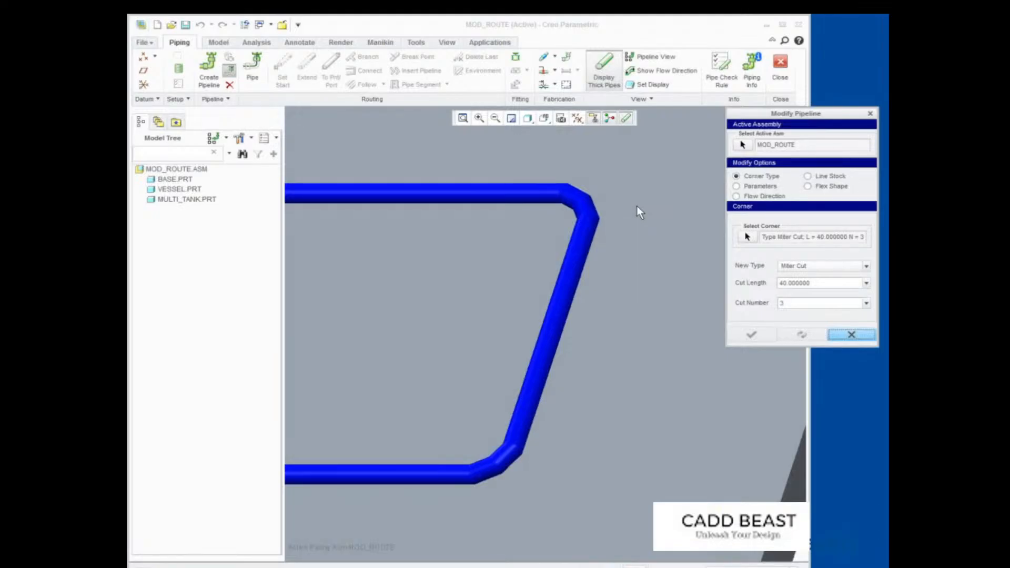
Reverse the flow direction of the whole pipeline P1
click(737, 196)
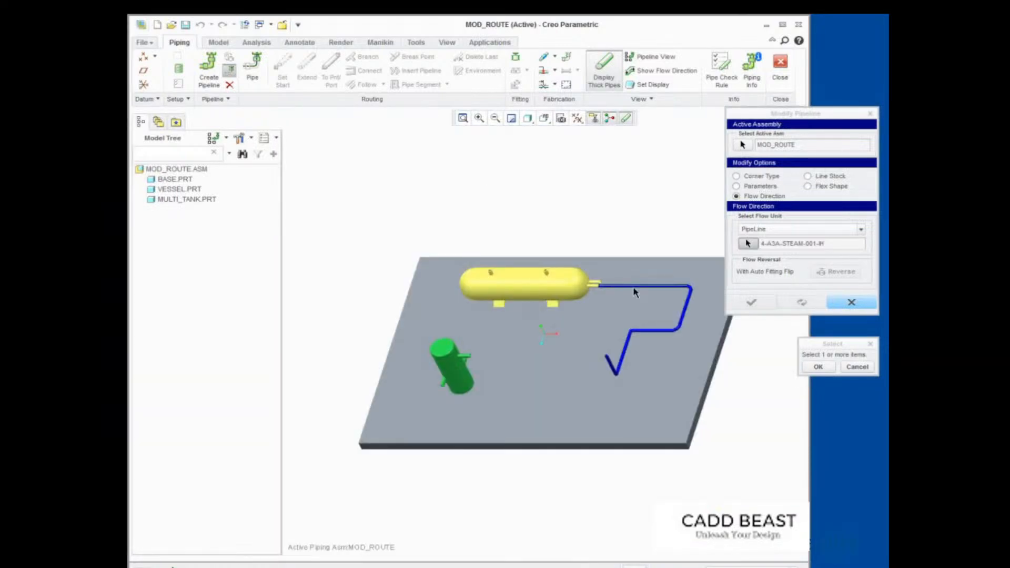
click(634, 293)
click(817, 368)
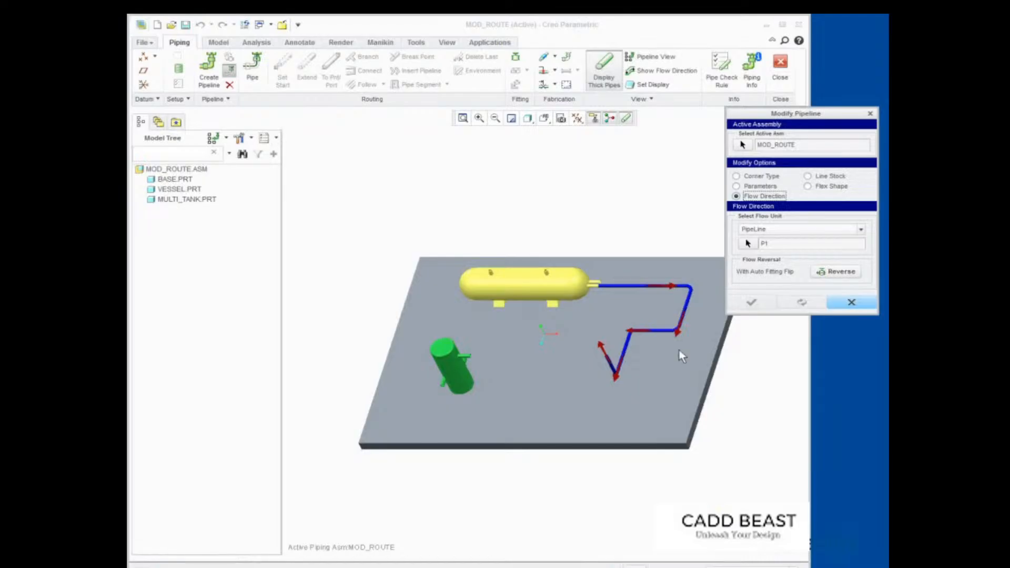
click(836, 272)
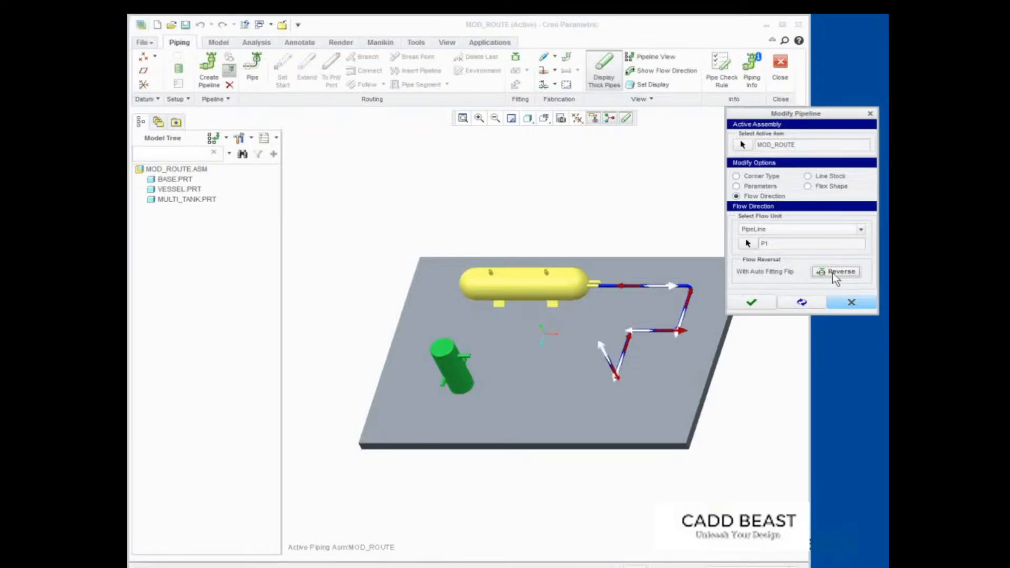
middle_click(690, 337)
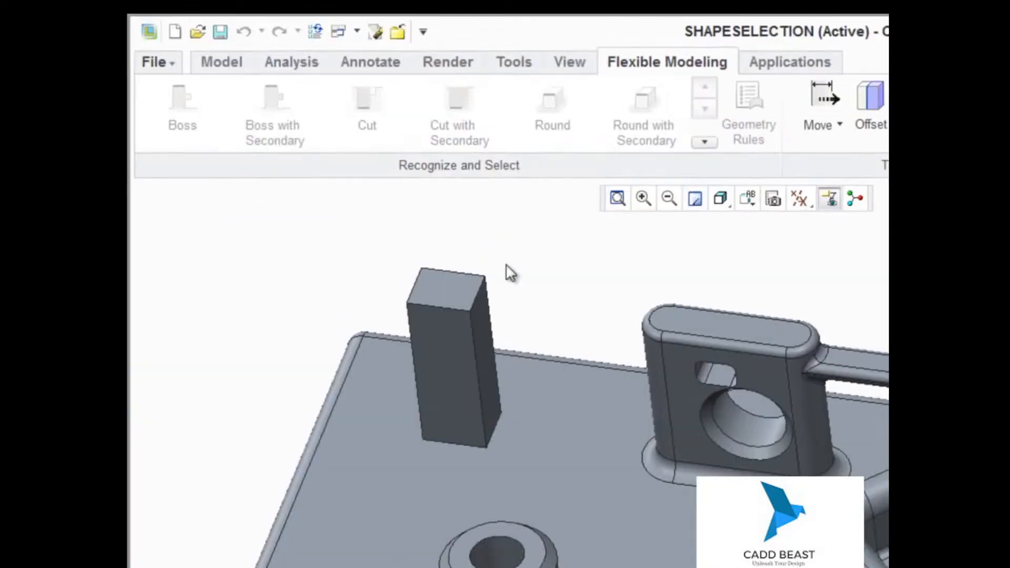
Select the rectangular post's front face, use Boss with Secondary on the holed boss's front face, and clear the selection
click(456, 333)
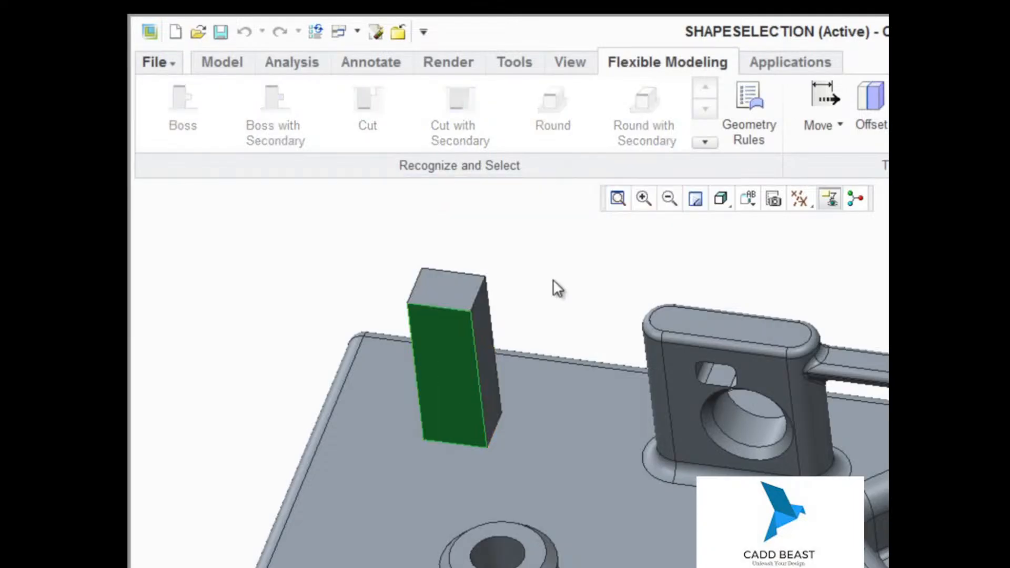
click(769, 378)
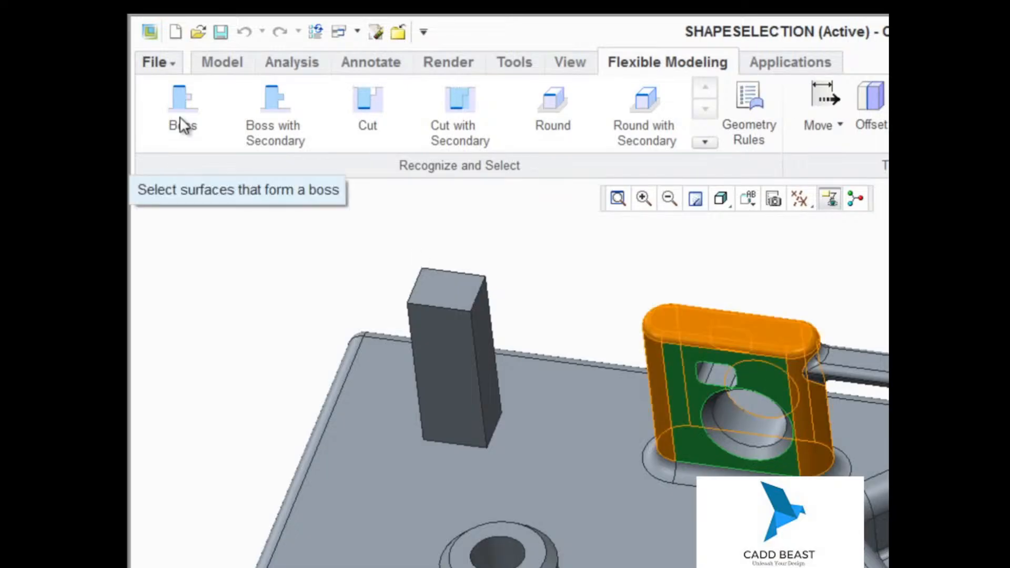
click(277, 124)
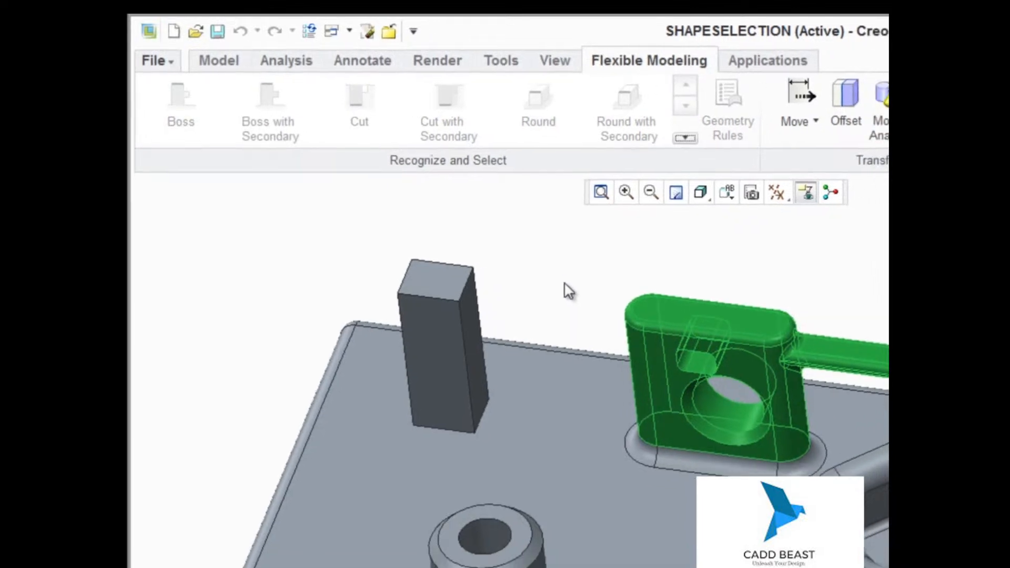
click(565, 283)
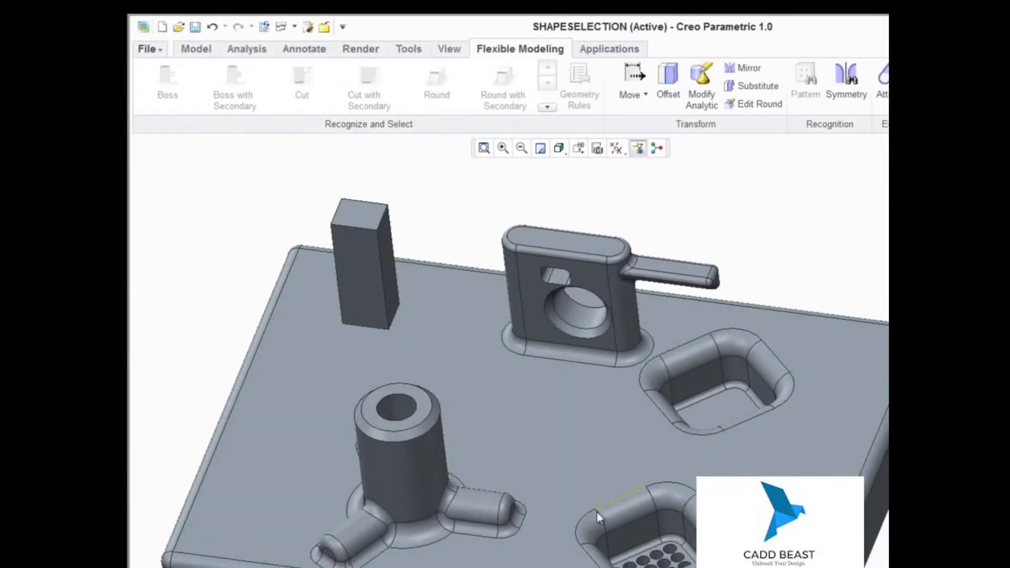
Select the cut shape from an inner wall of the pocket with the hole grid and add the adjoining rounded surface to the selection
click(597, 512)
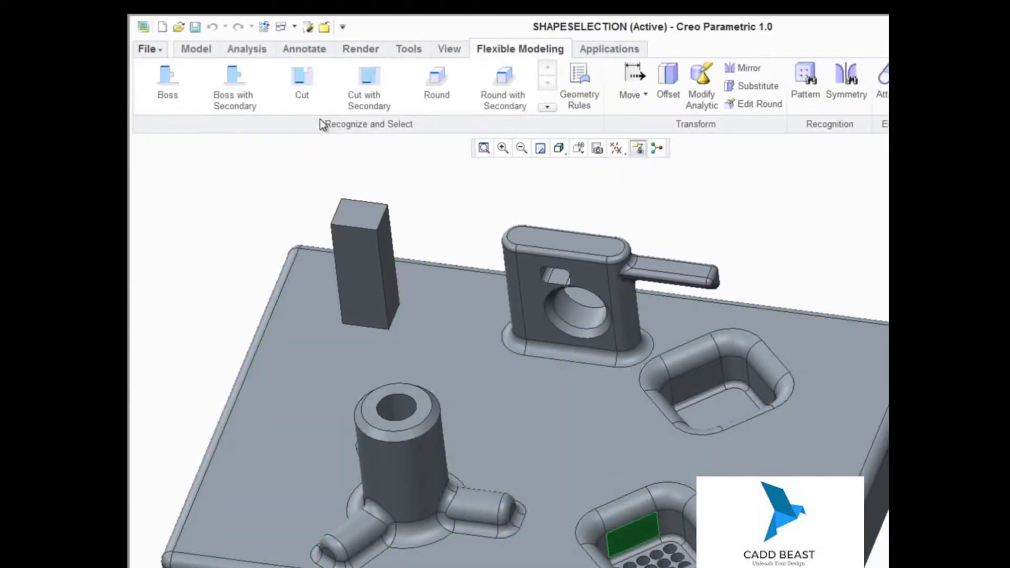
click(304, 95)
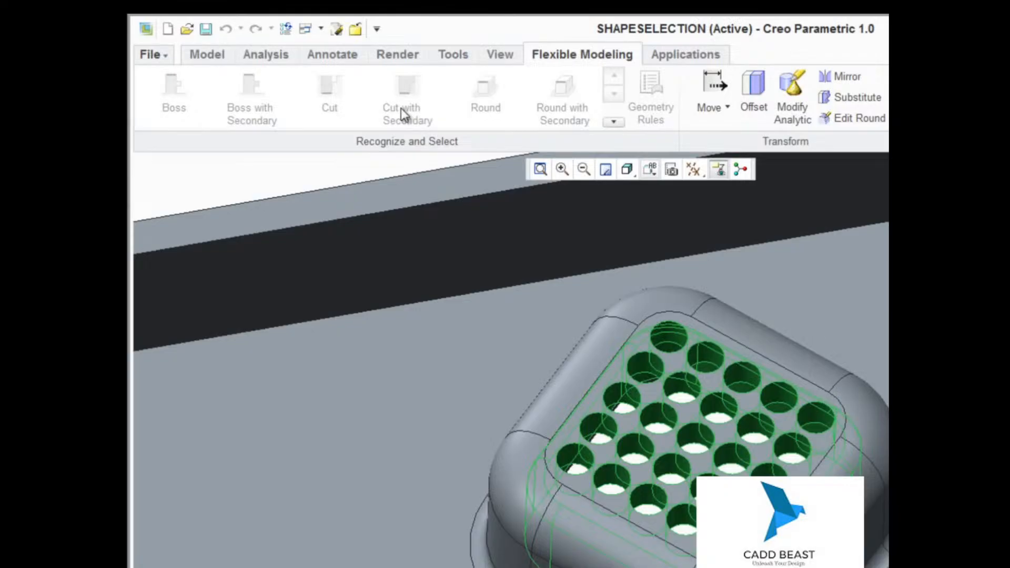
key(ctrl)
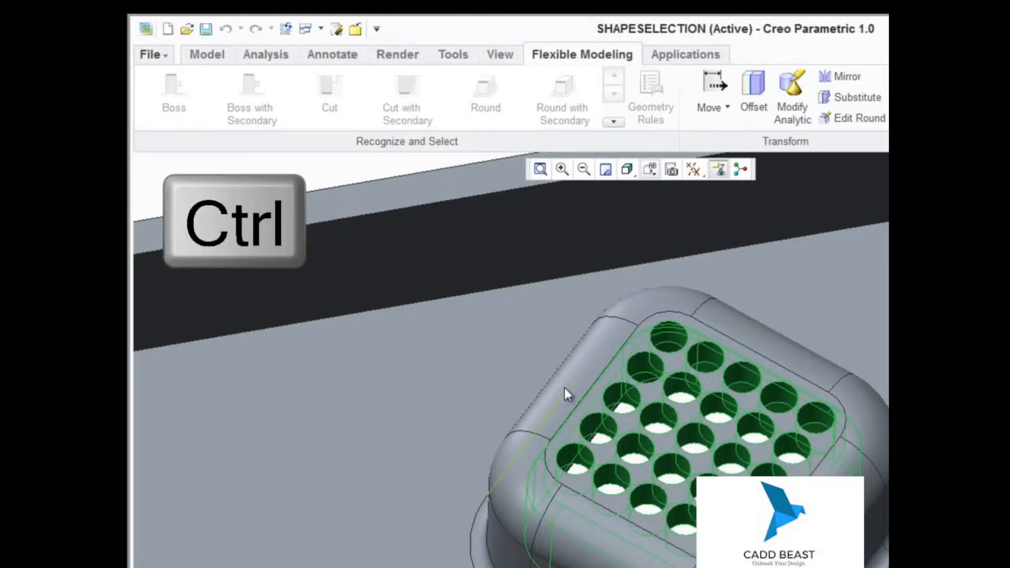
ctrl+click(564, 388)
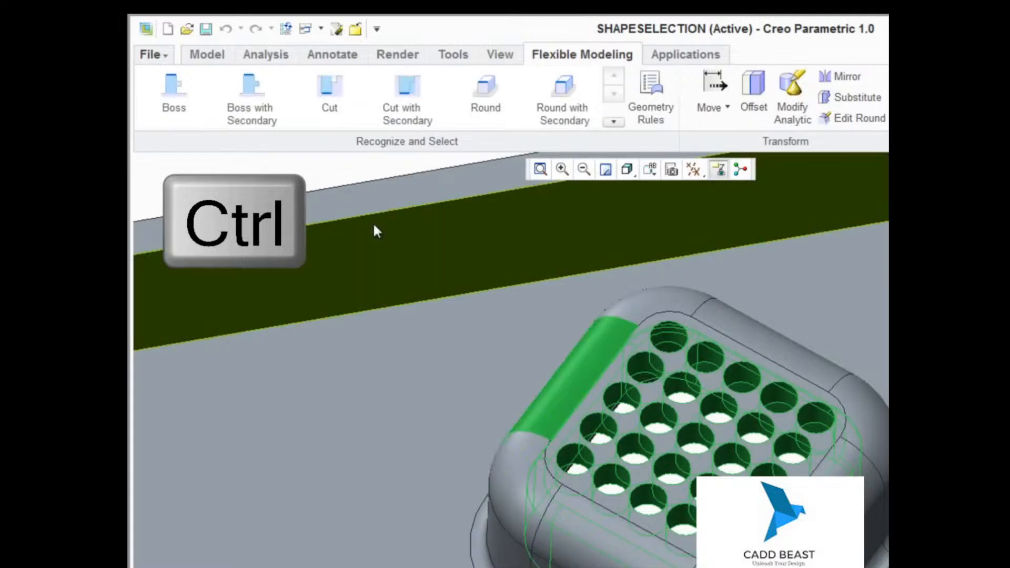
ctrl+click(375, 227)
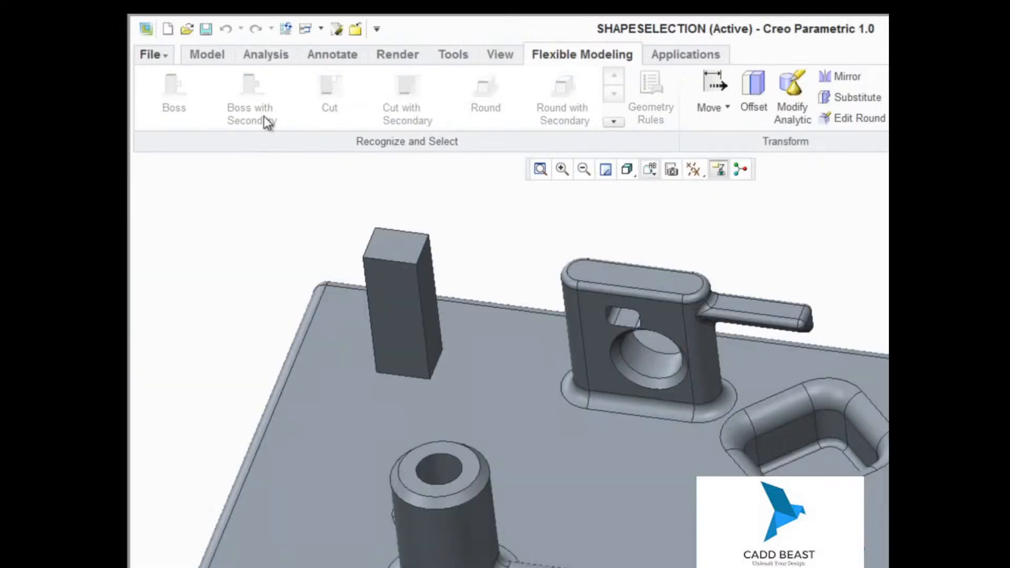
Select the boss top faces including the rectangular post's, apply Boss with Secondary to the holed boss, and clear the selection
click(392, 250)
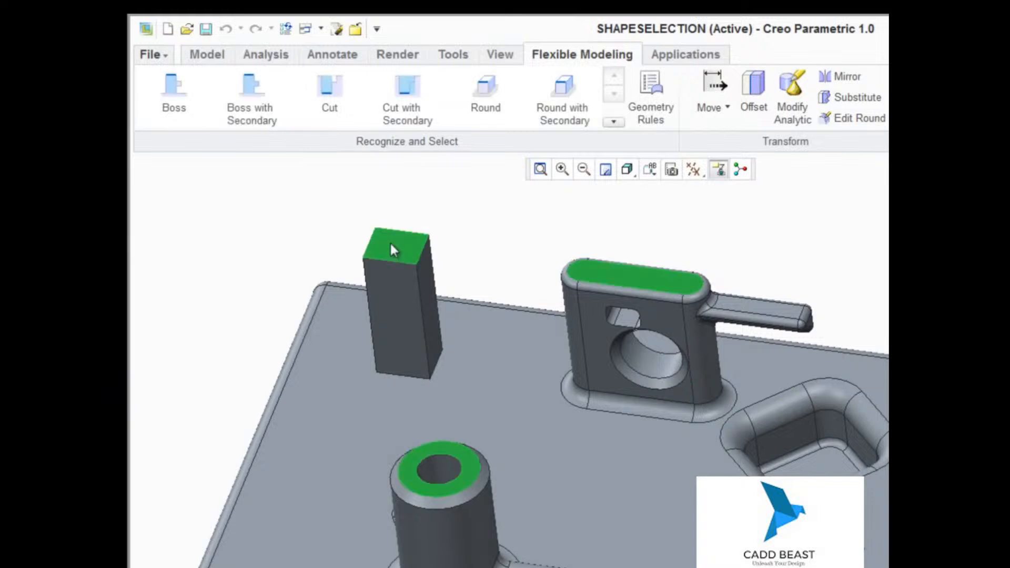
click(245, 116)
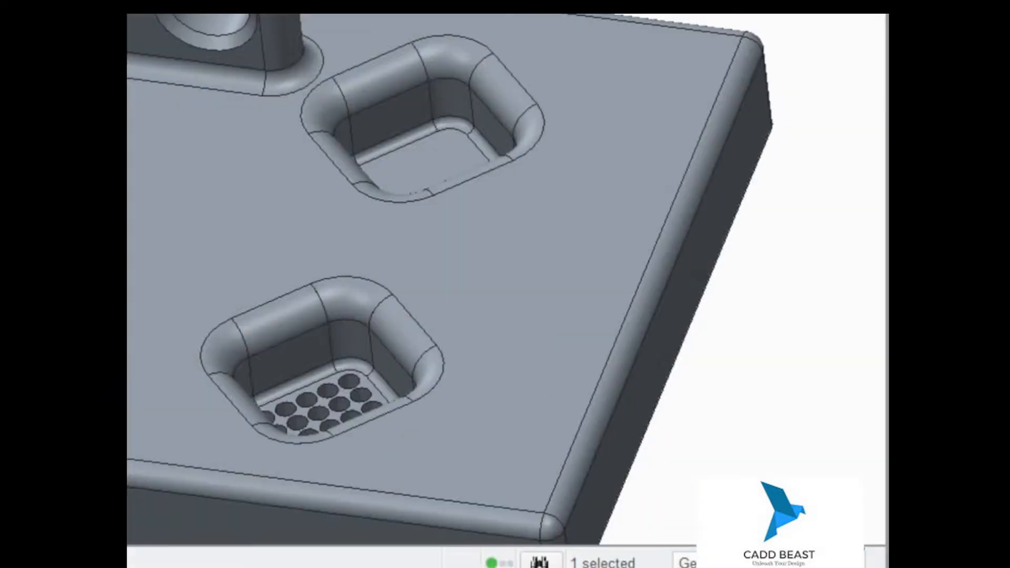
click(768, 562)
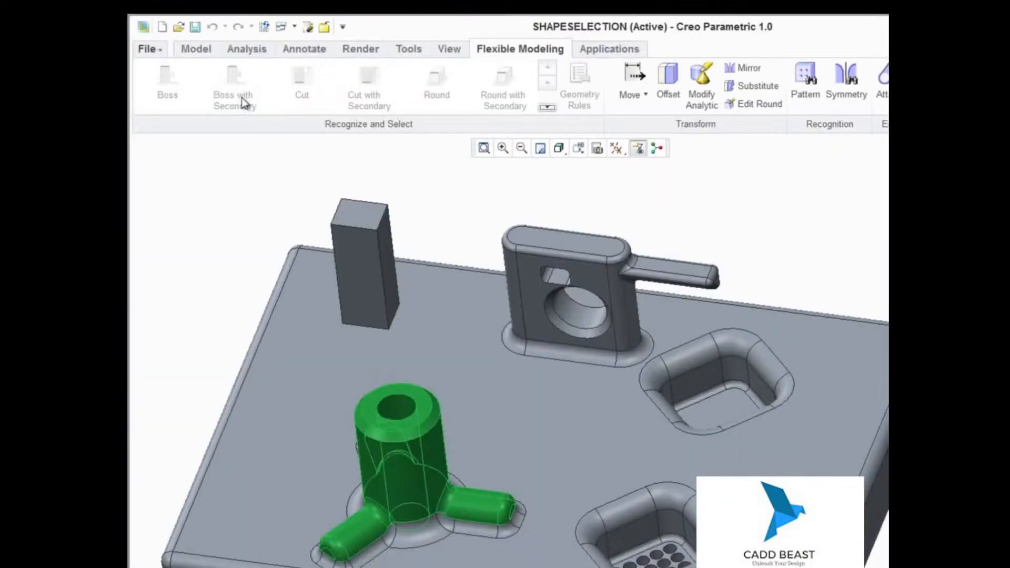
click(230, 200)
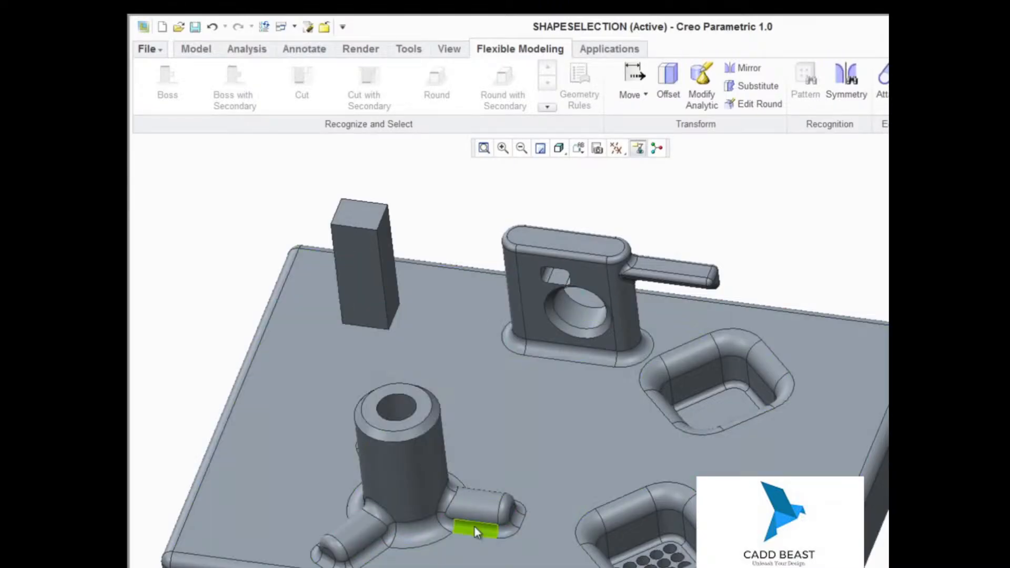
Select the rounds around the base of one holed-boss rib with Round with Secondary, and add the other rib's base rounds likewise
click(474, 525)
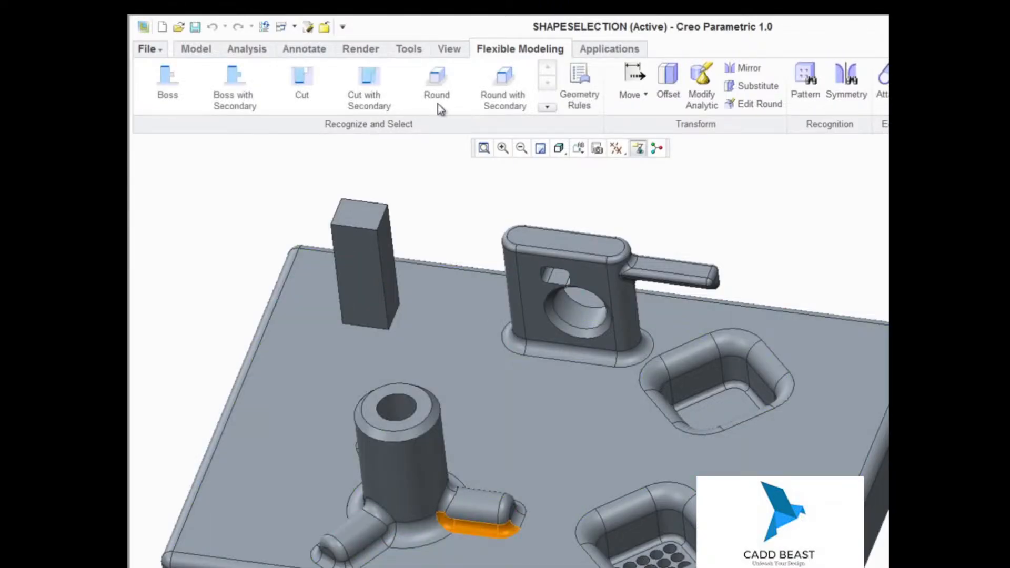
click(438, 105)
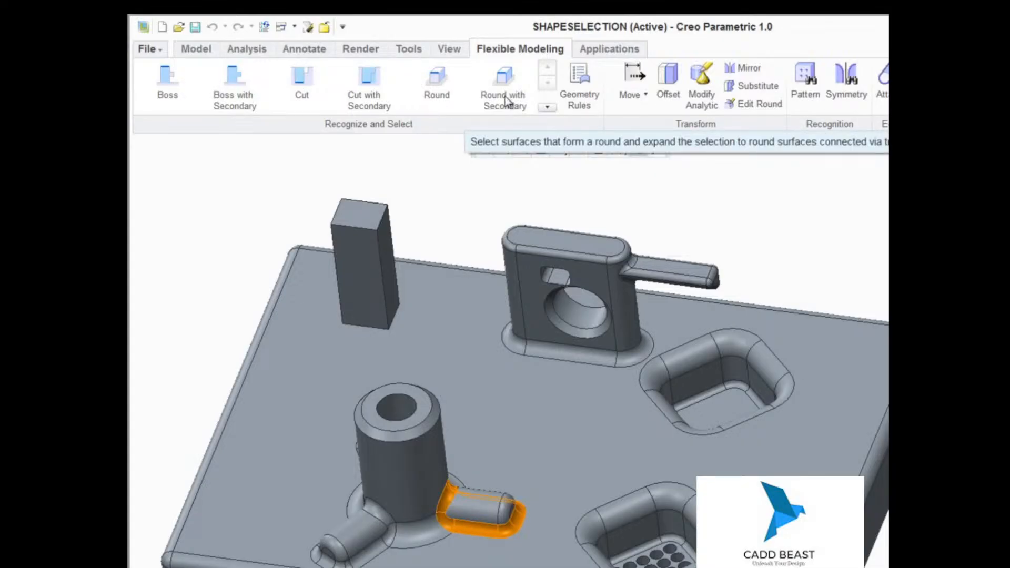
click(505, 100)
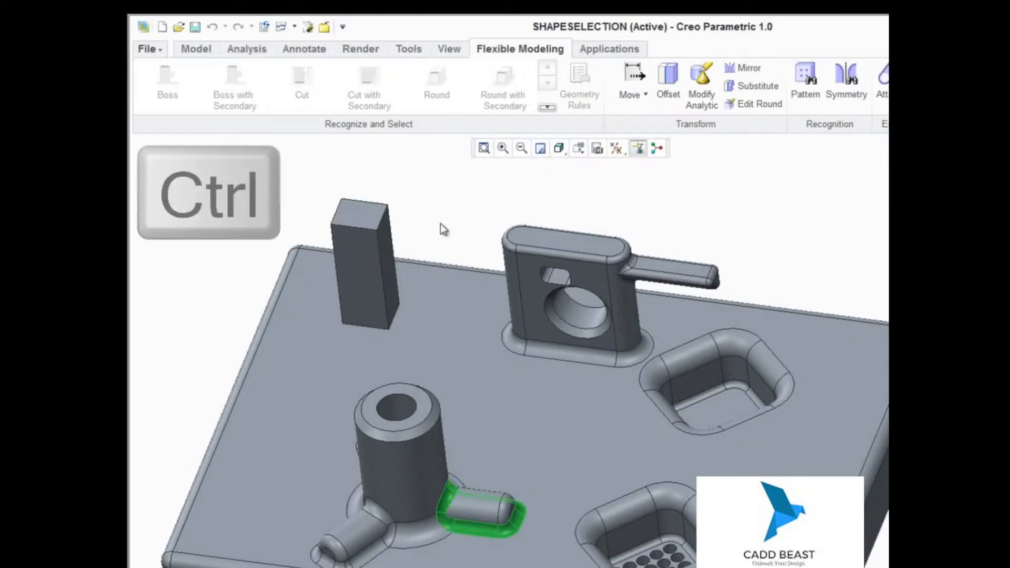
ctrl+click(365, 558)
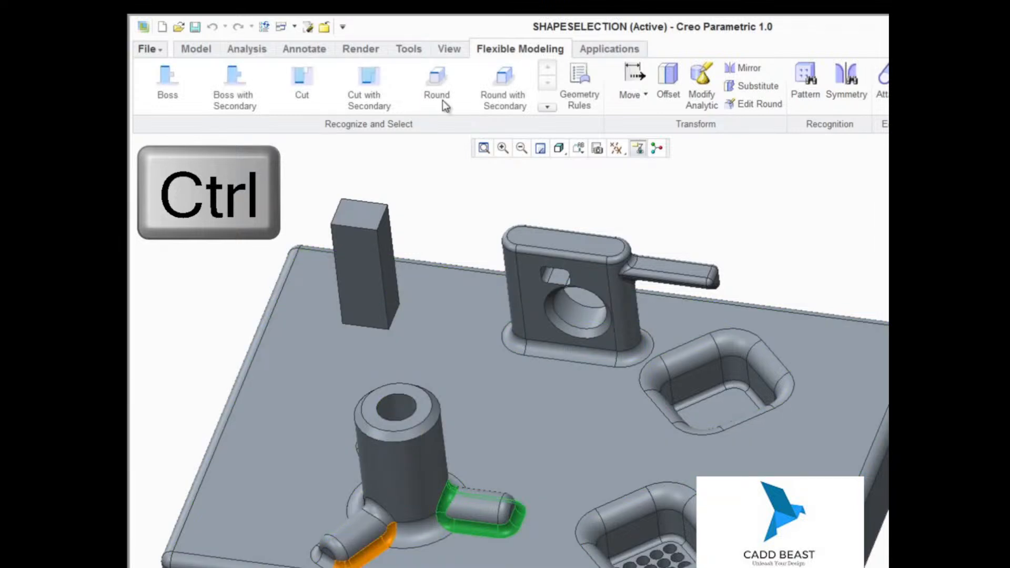
click(500, 96)
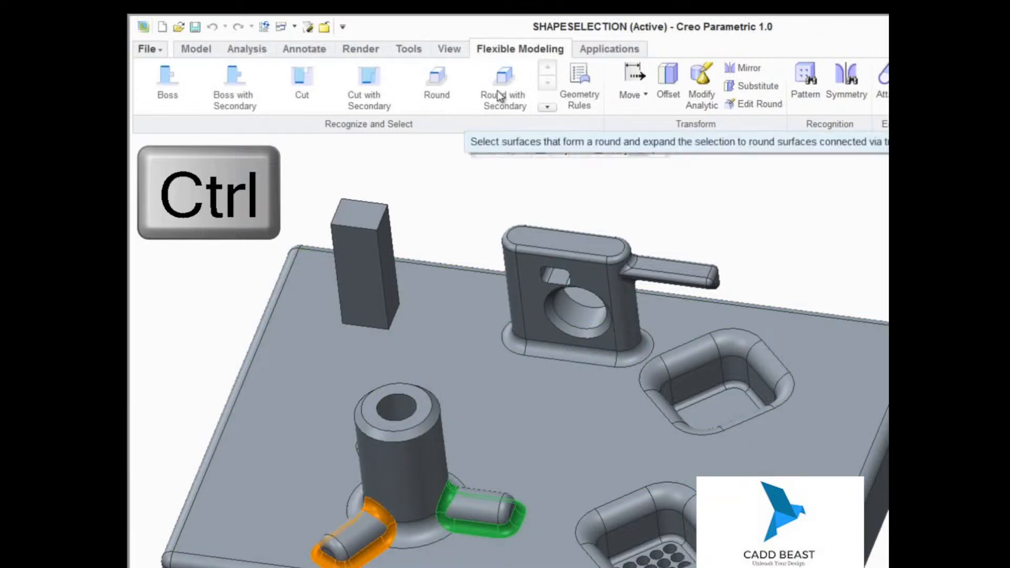
ctrl+click(498, 91)
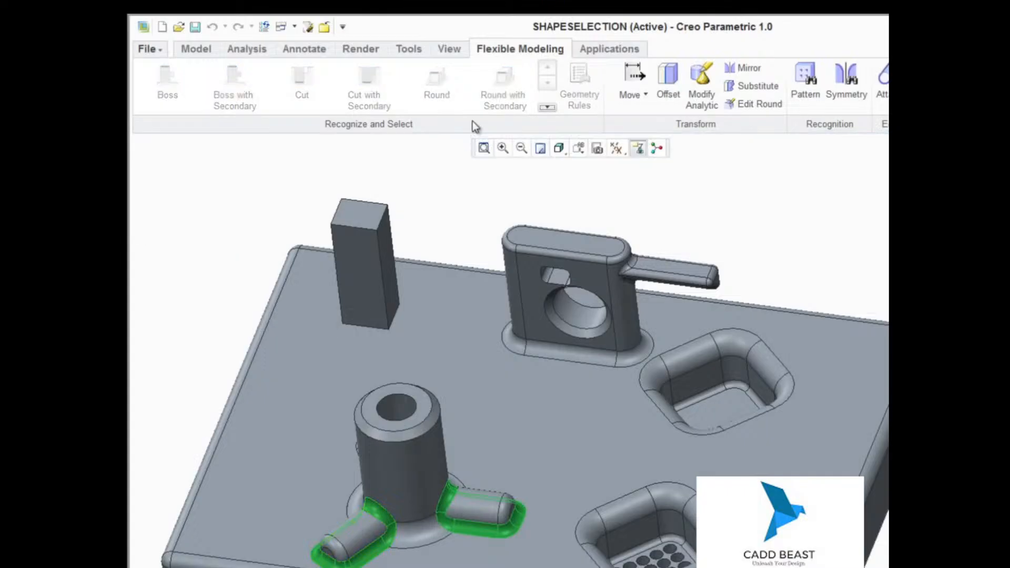
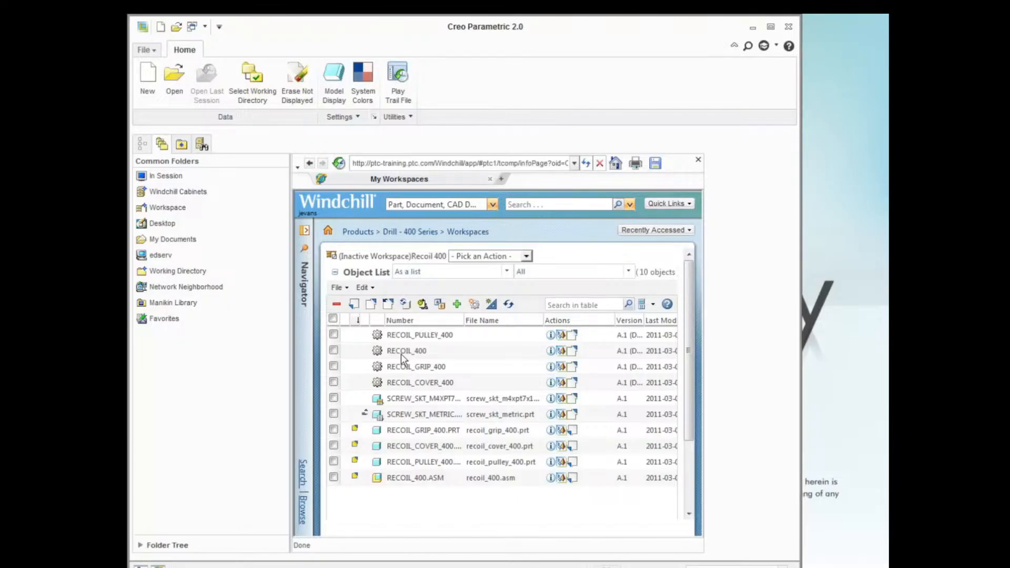
Switch the Recoil 400 workspace object list to the CAD Documents only view and open the view list for customizing
click(621, 272)
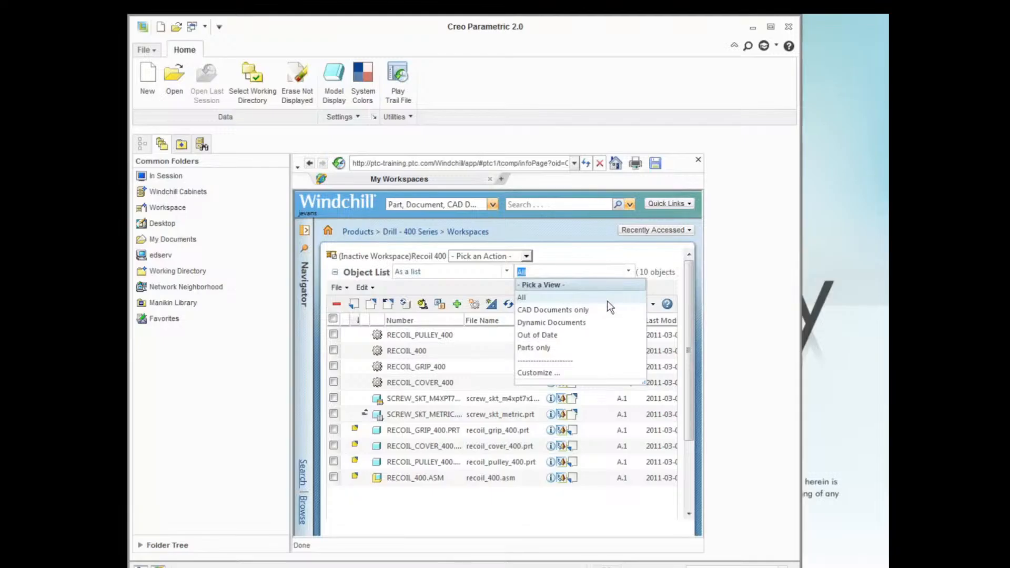
click(579, 310)
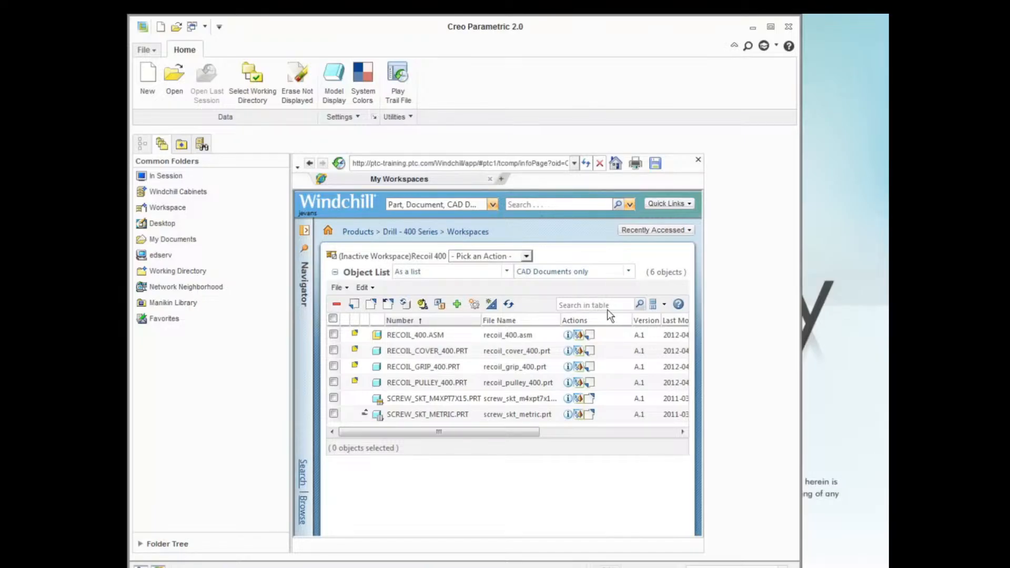
click(629, 271)
click(575, 371)
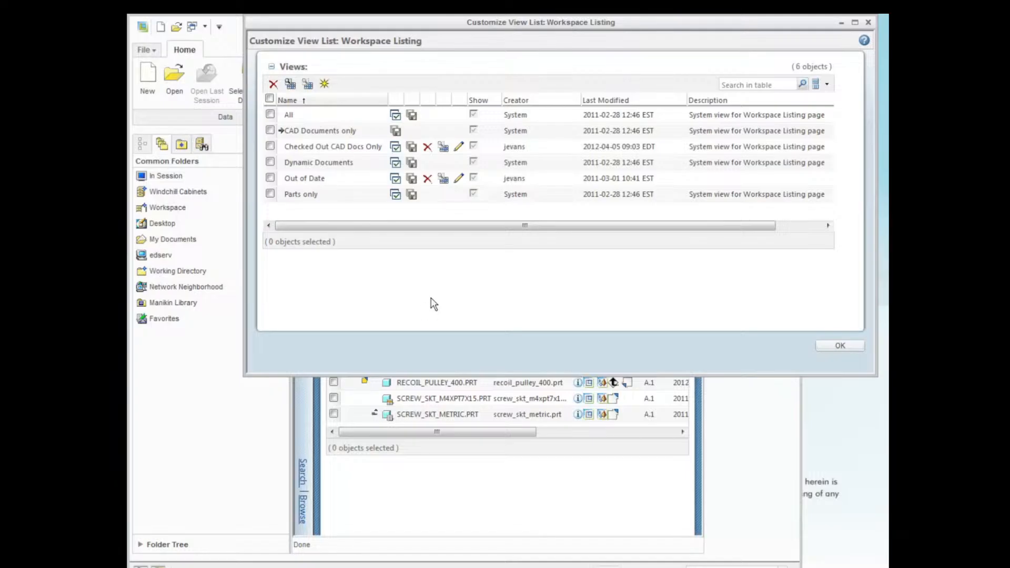
Save the CAD Documents only view as a new view named "Checked Out CAD Docs Only", keeping its preselected object types
click(398, 199)
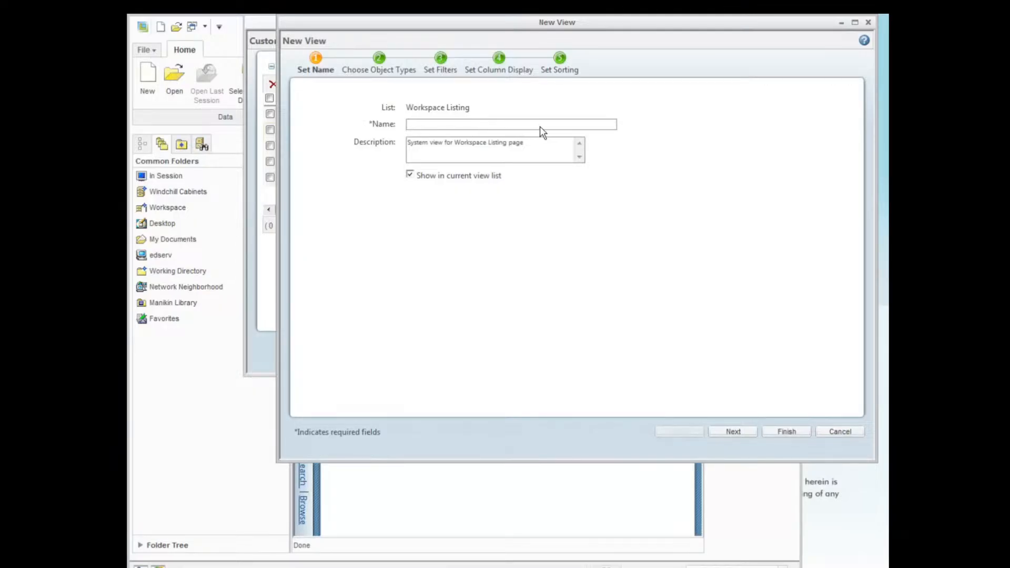
text(Checked Out CAD Docs Only)
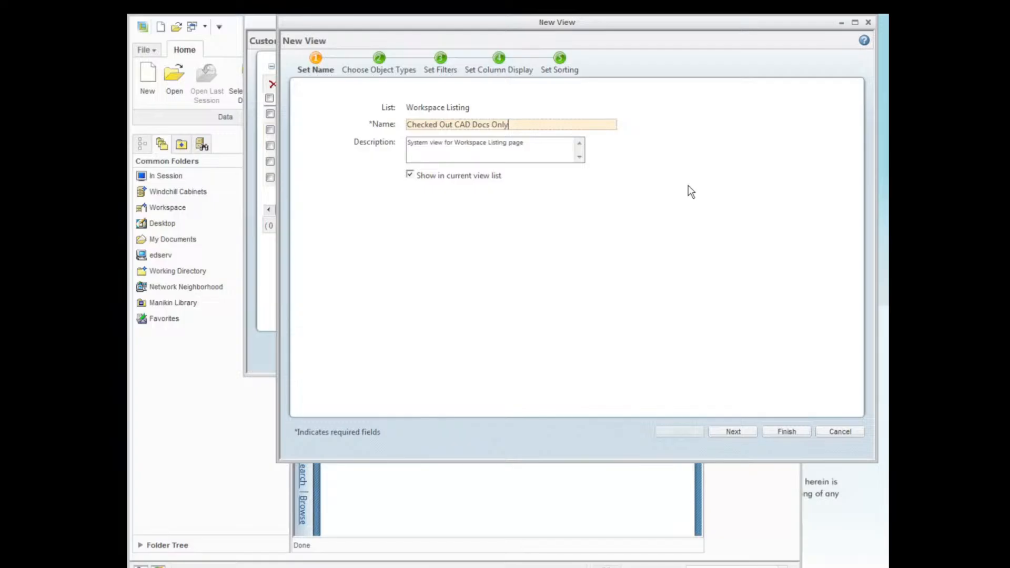
click(747, 435)
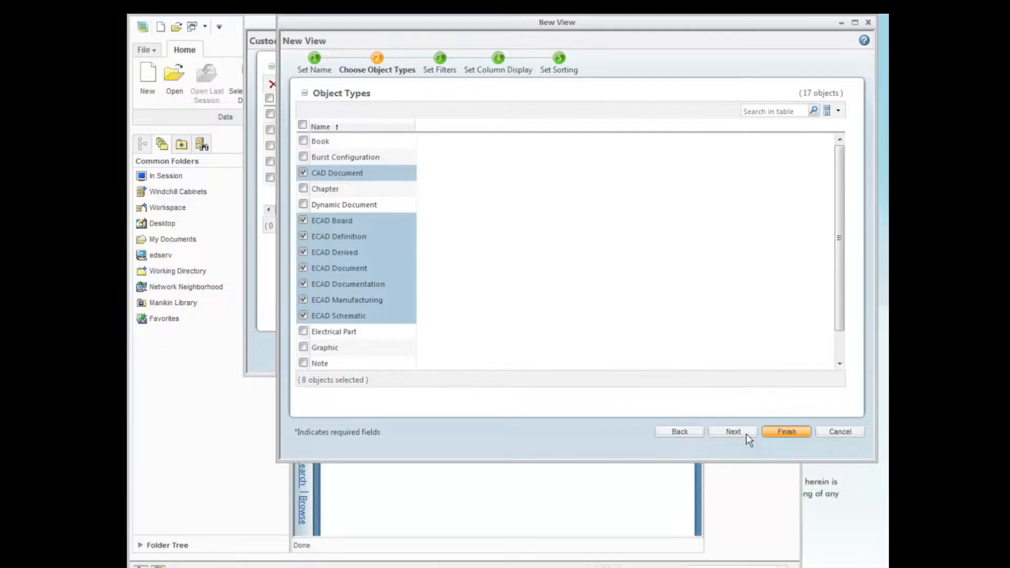
click(747, 436)
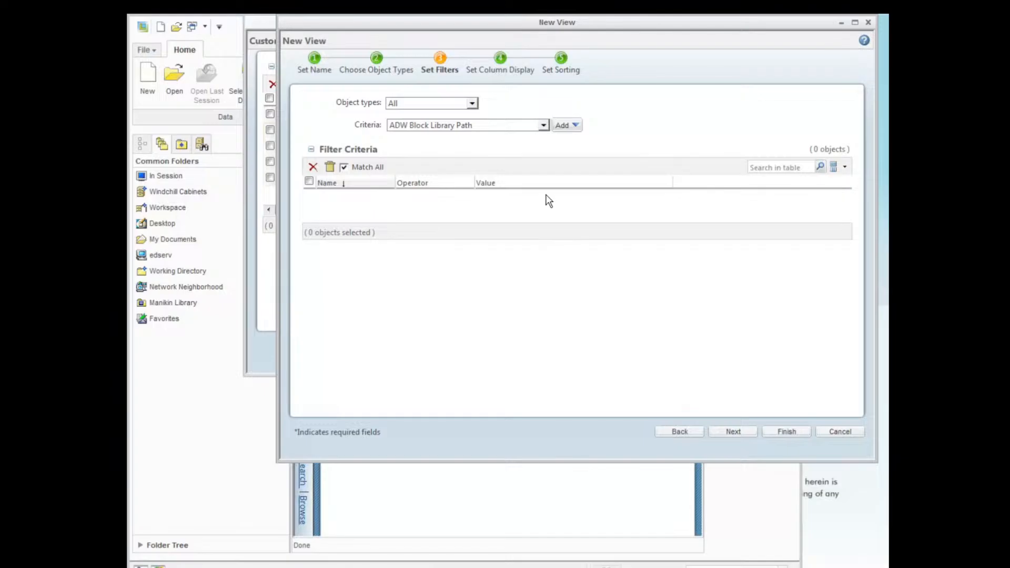
Add a General status filter equal to "Checked out by you" and finish the new view with the default columns
click(543, 125)
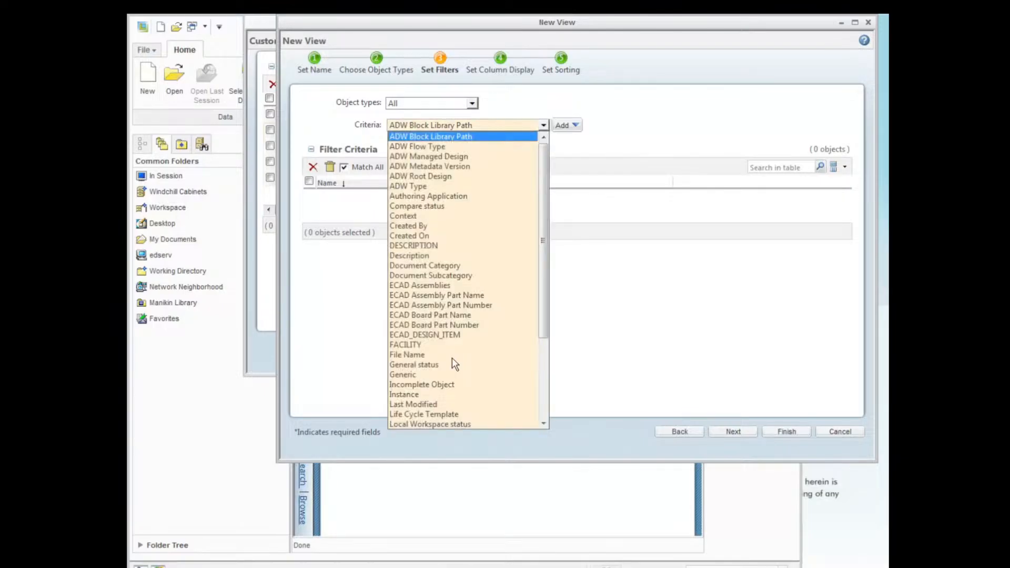
click(452, 364)
click(576, 126)
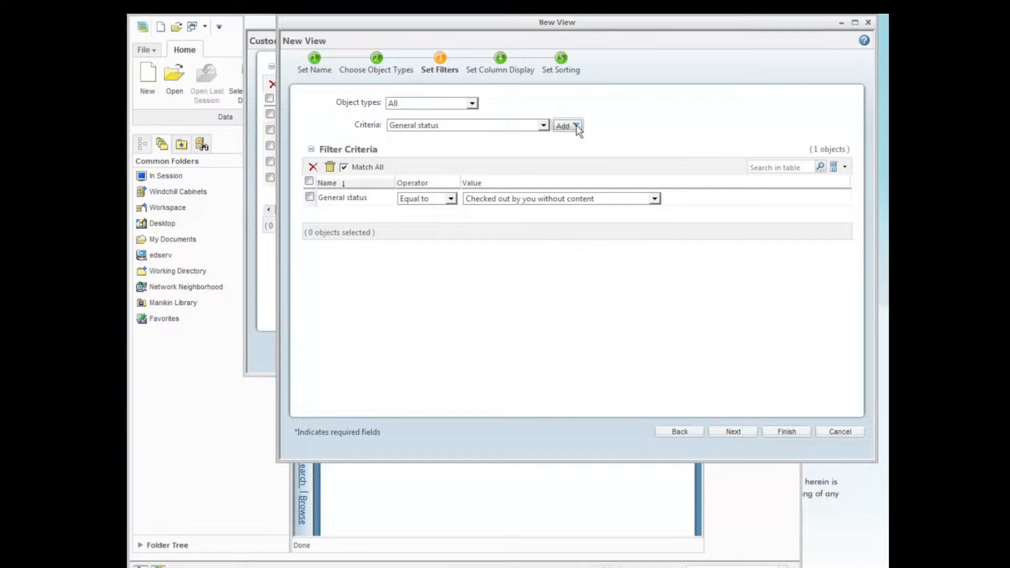
click(655, 199)
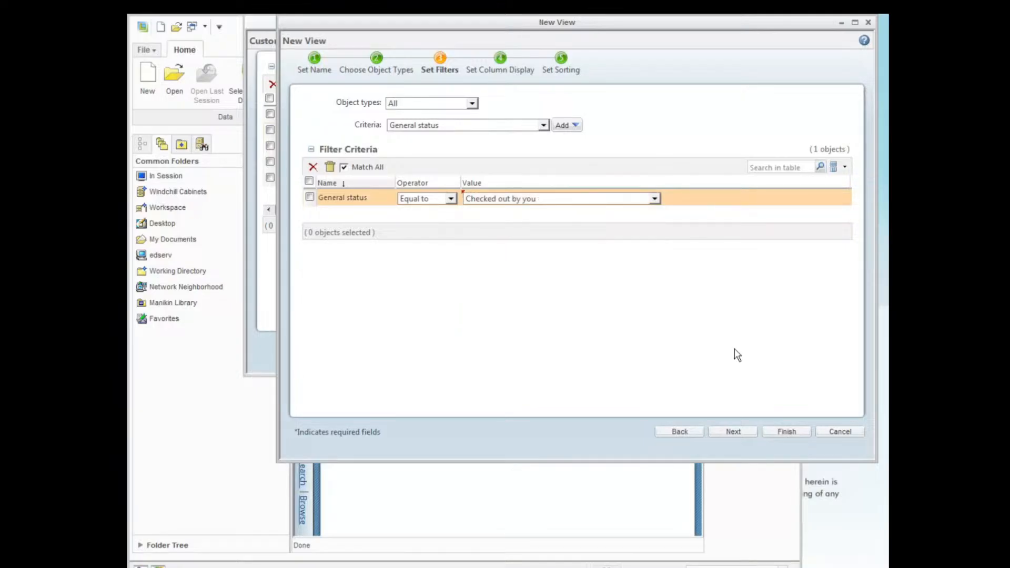
click(747, 432)
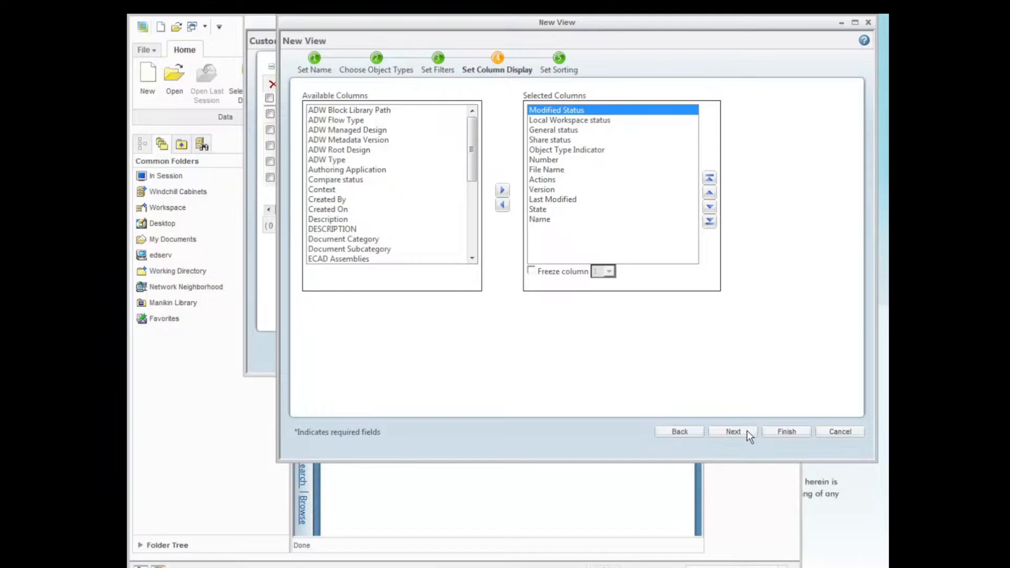
click(789, 432)
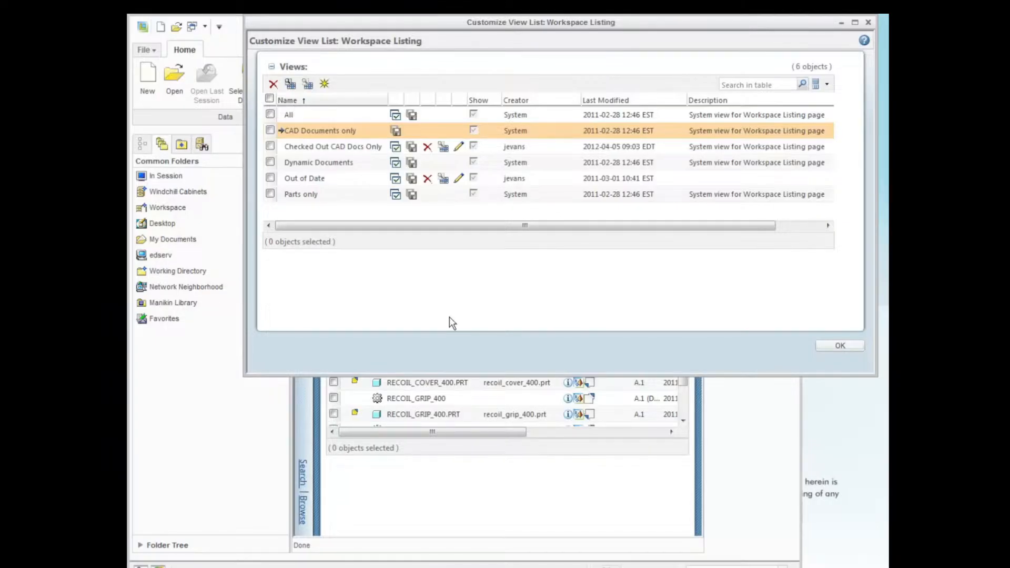
Apply the Checked Out CAD Docs Only view to the refreshed workspace list, and set the list back to the All view
click(848, 345)
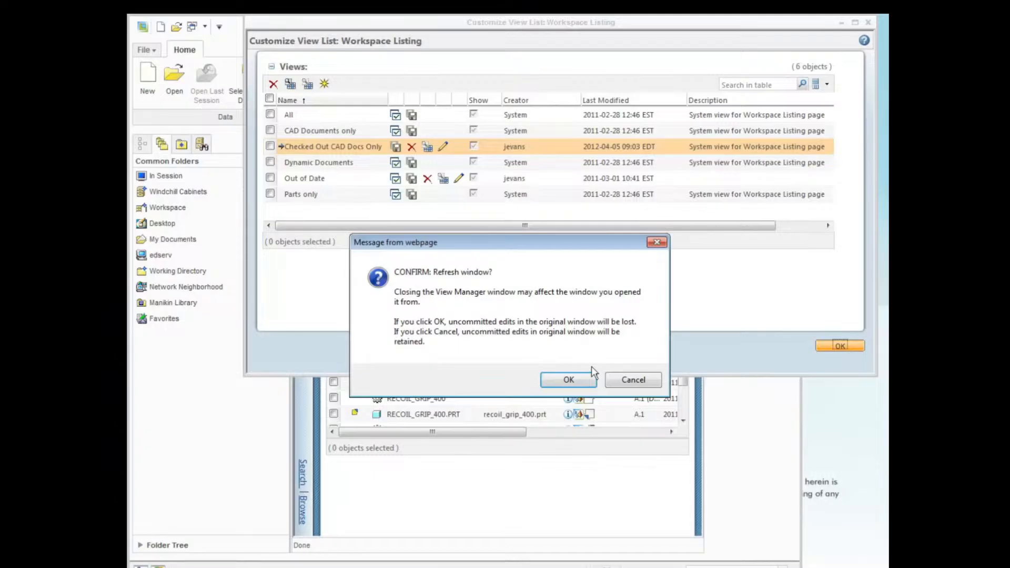
click(579, 380)
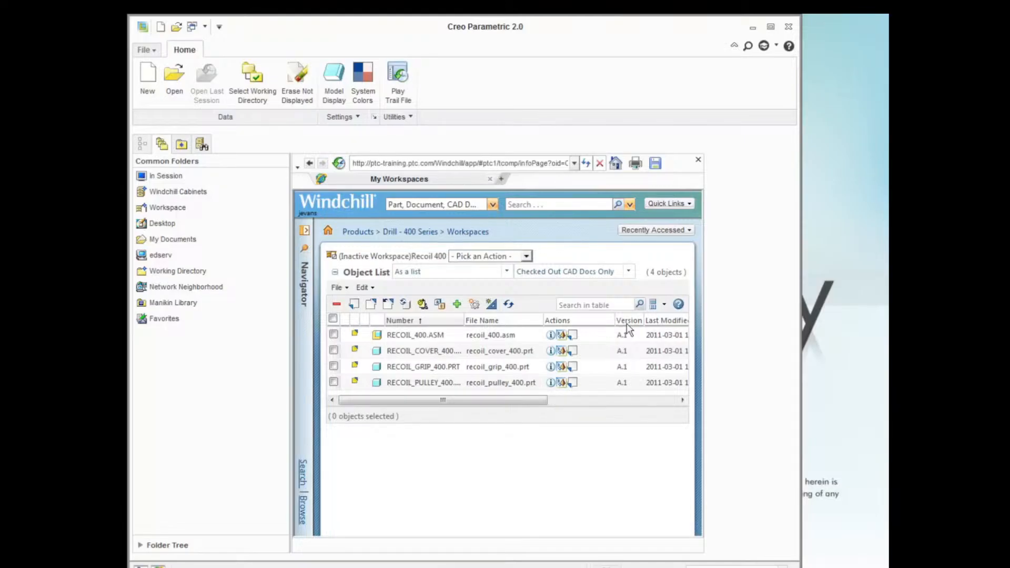
click(630, 271)
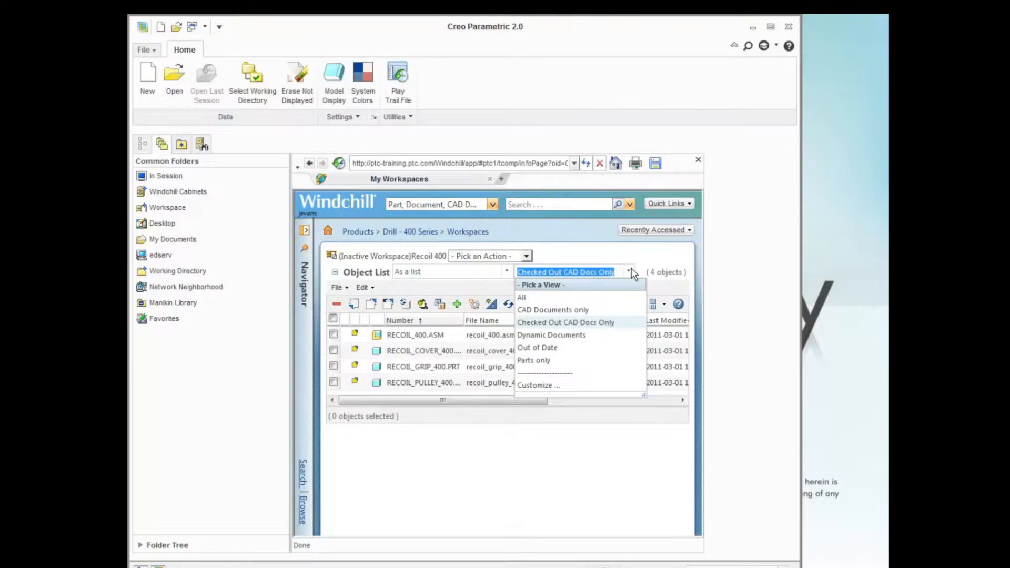
click(532, 299)
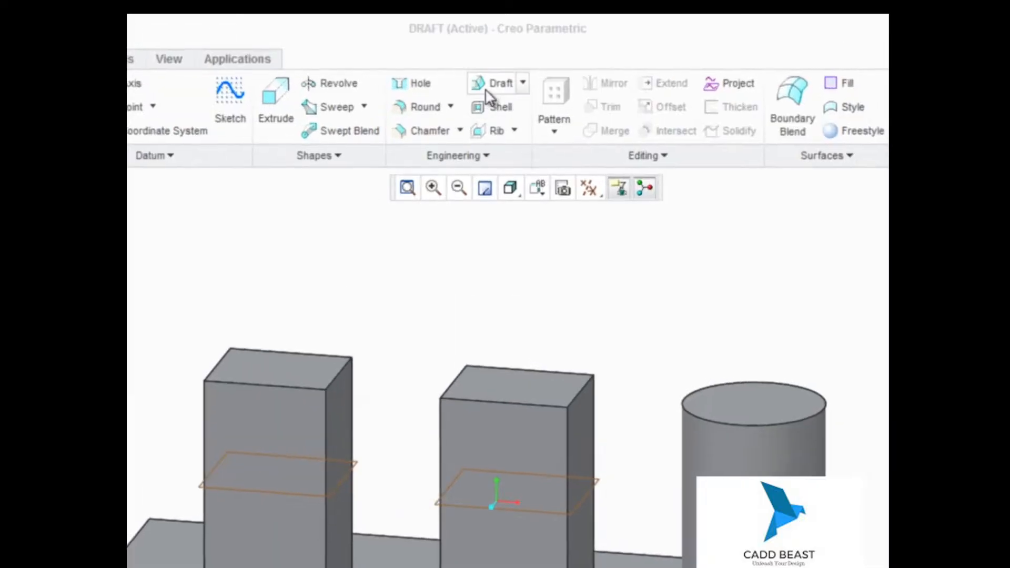
Draft the cylinder's side surface by about 8 degrees, using its top face as the draft hinge, so it widens toward the base
click(489, 85)
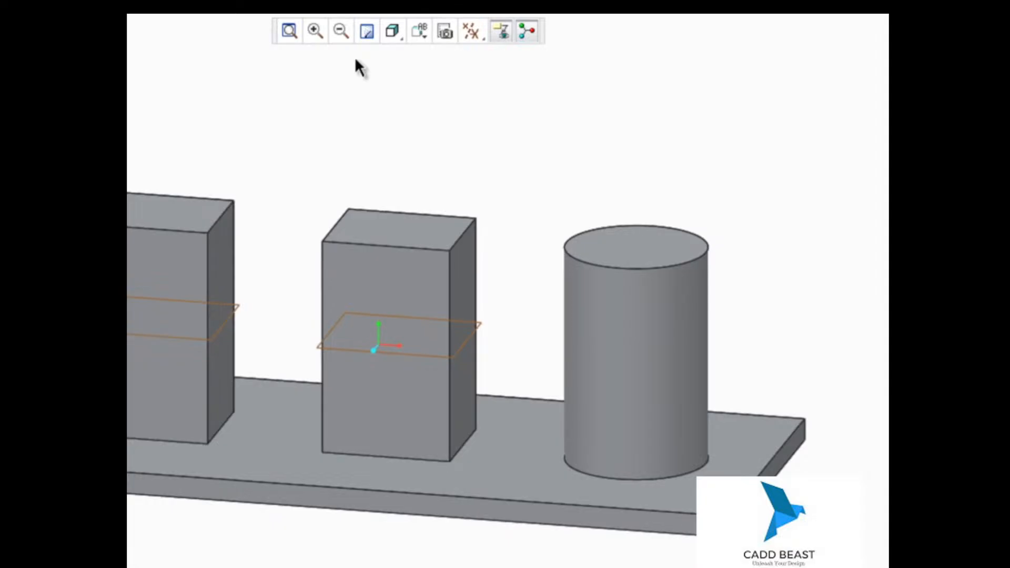
click(615, 301)
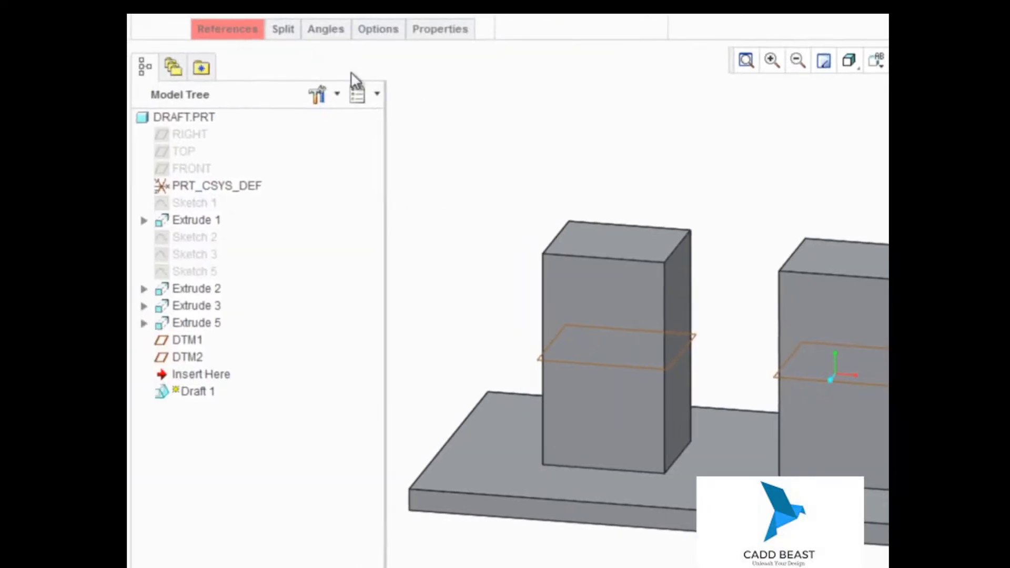
click(228, 29)
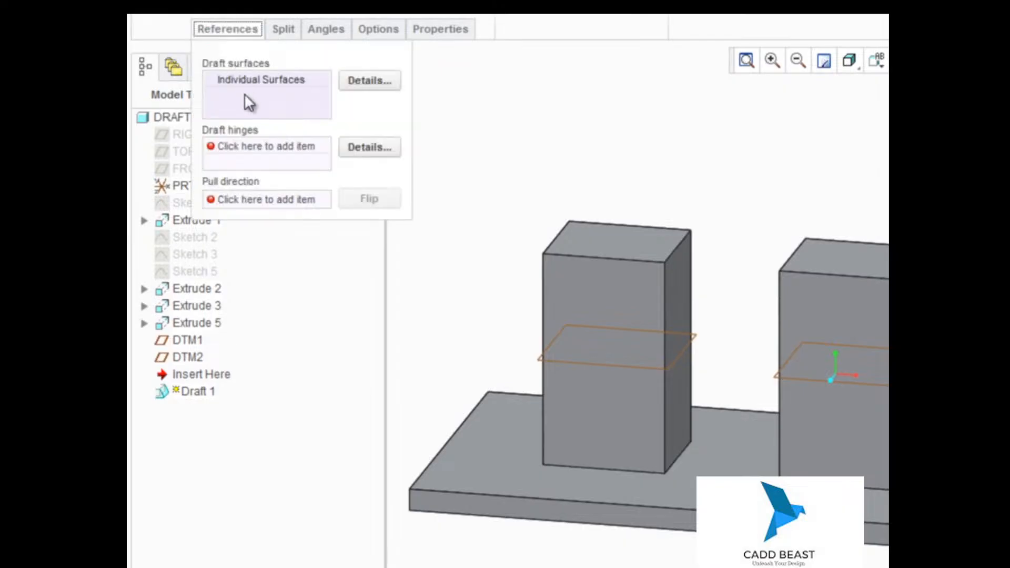
click(268, 148)
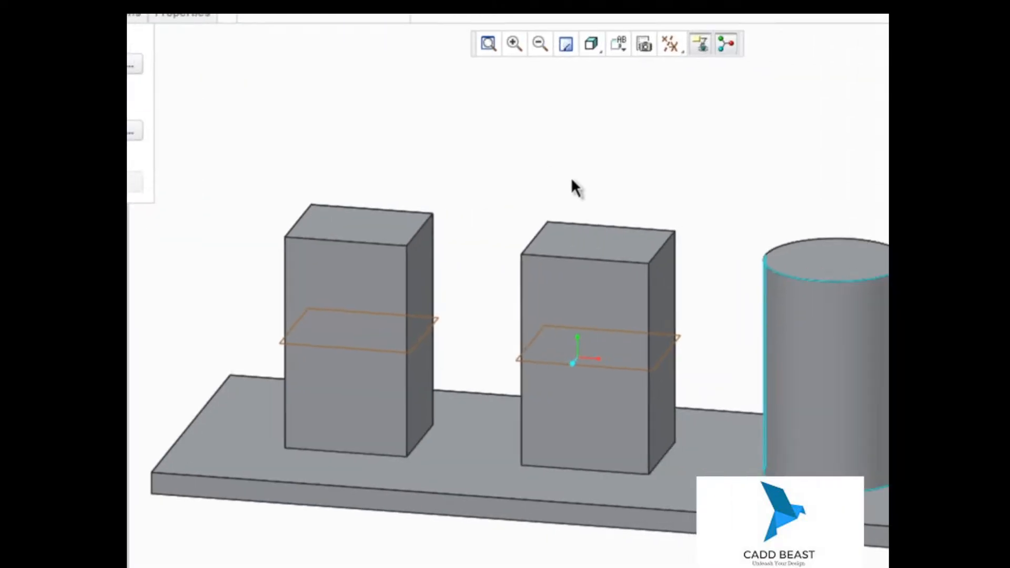
click(826, 264)
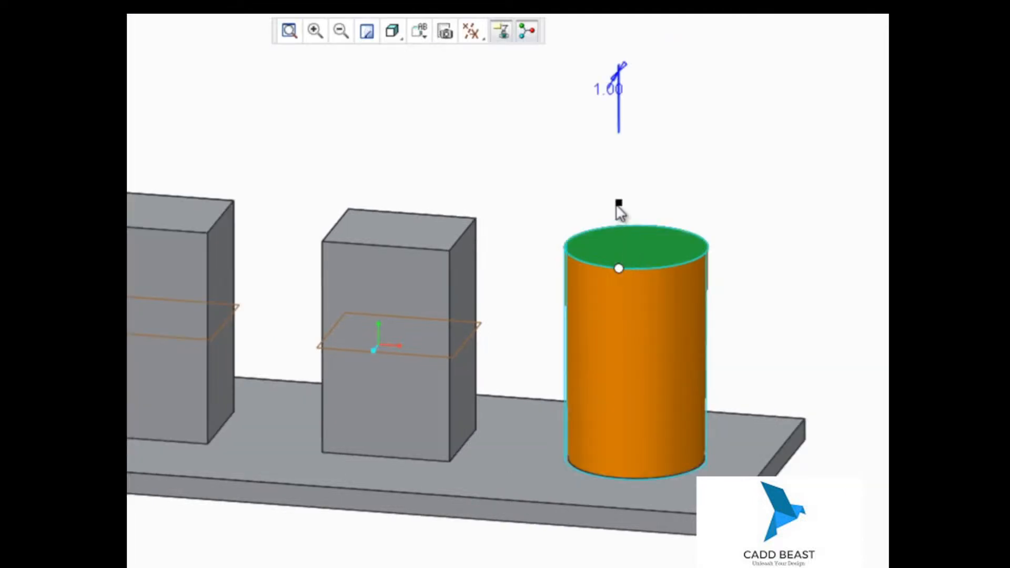
drag(619, 209, 621, 206)
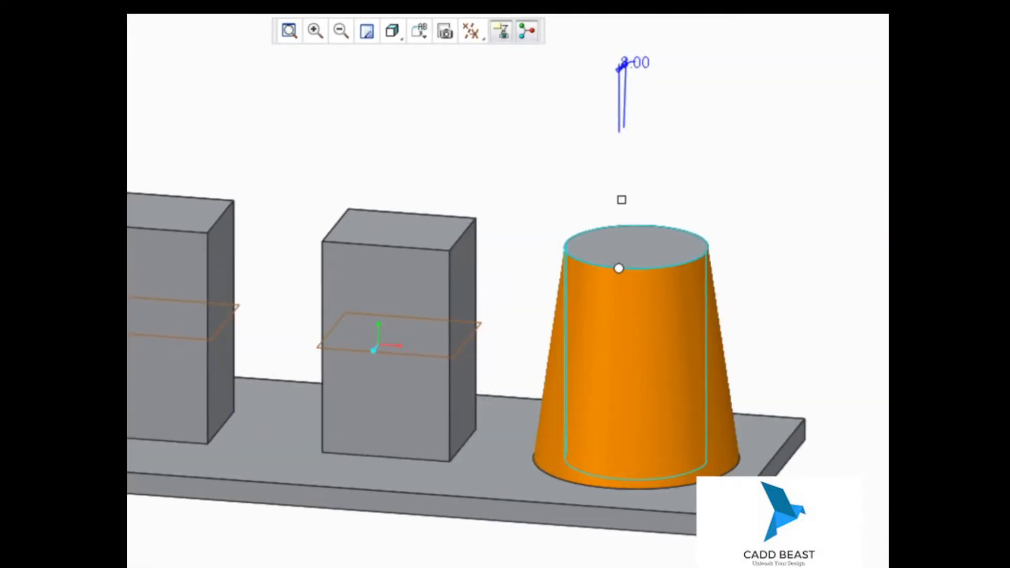
key(Return)
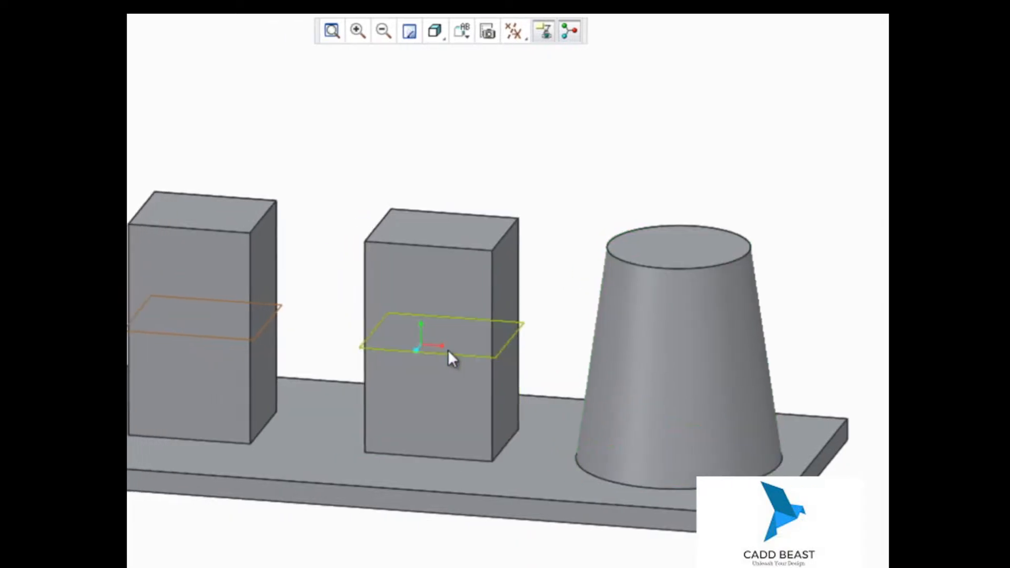
Draft the middle block's four side surfaces with its datum plane as the draft hinge, so the block narrows strongly toward the top
scroll(407, 348, down, 2)
scroll(495, 349, down, 2)
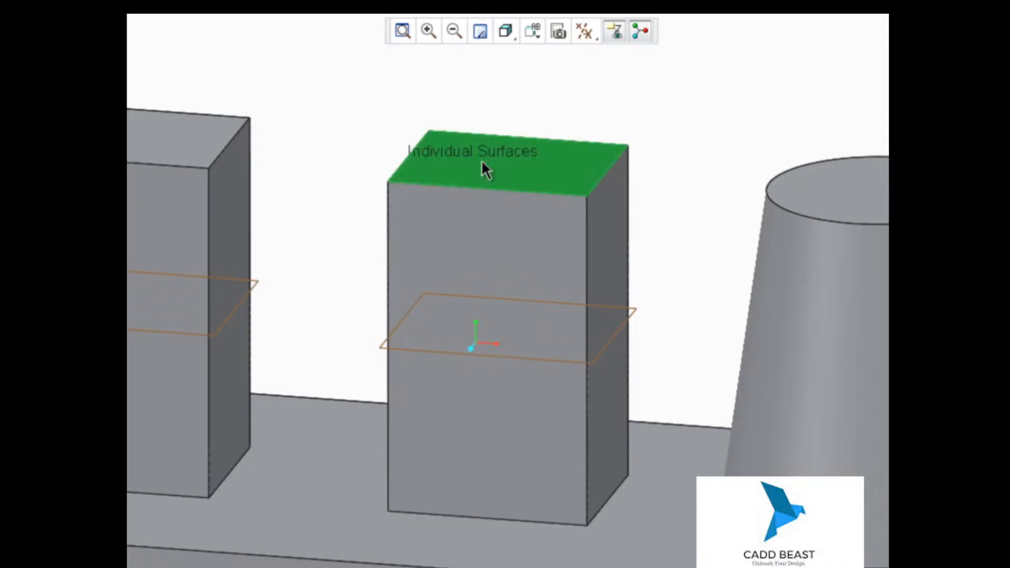
shift+click(605, 192)
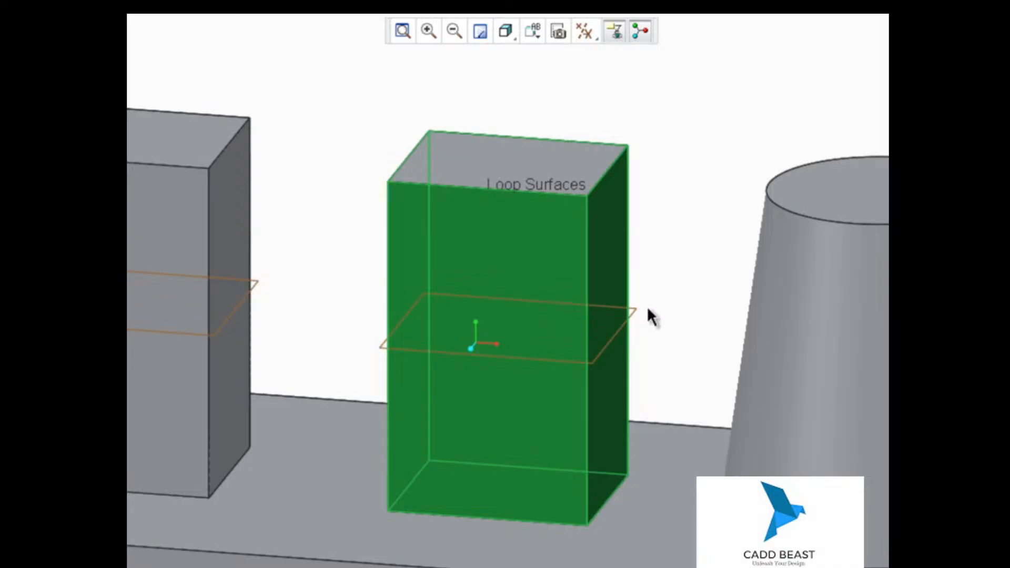
click(671, 346)
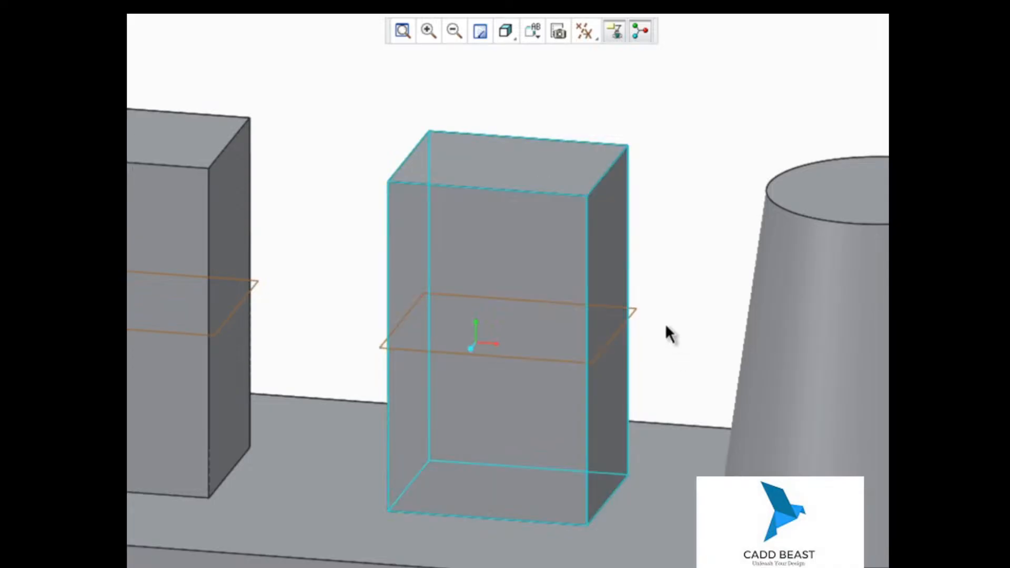
click(638, 309)
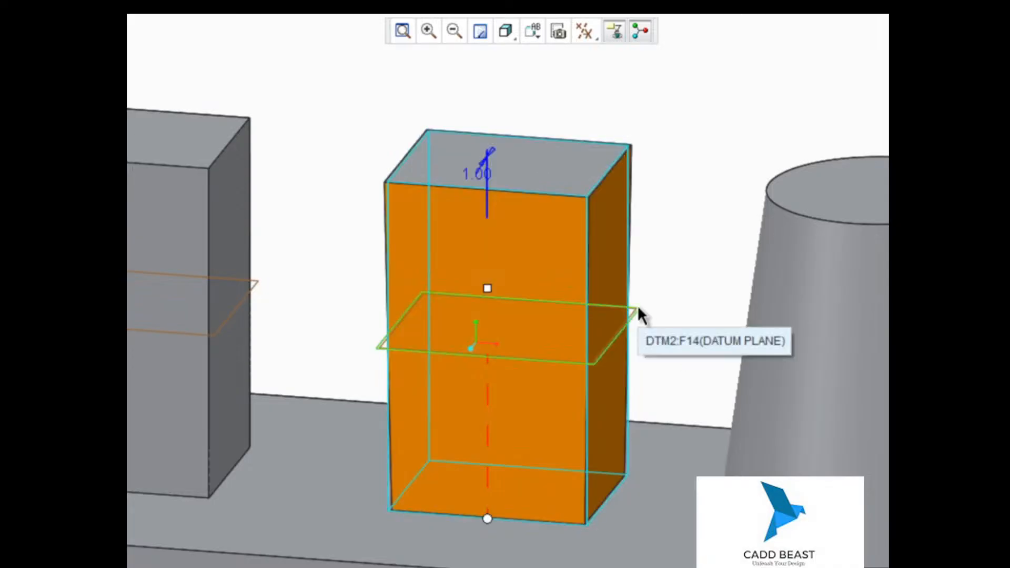
drag(487, 288, 505, 124)
middle_click(505, 126)
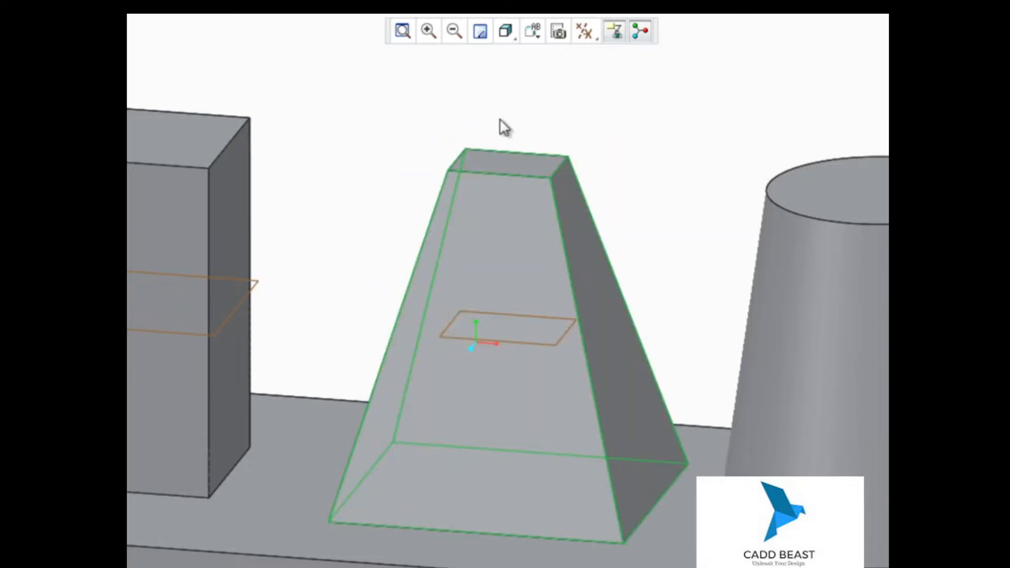
Draft the remaining block's side surfaces by 5 degrees, using the base plate's top face as the draft hinge, so it narrows toward the top
shift+middle_drag(332, 257, 367, 263)
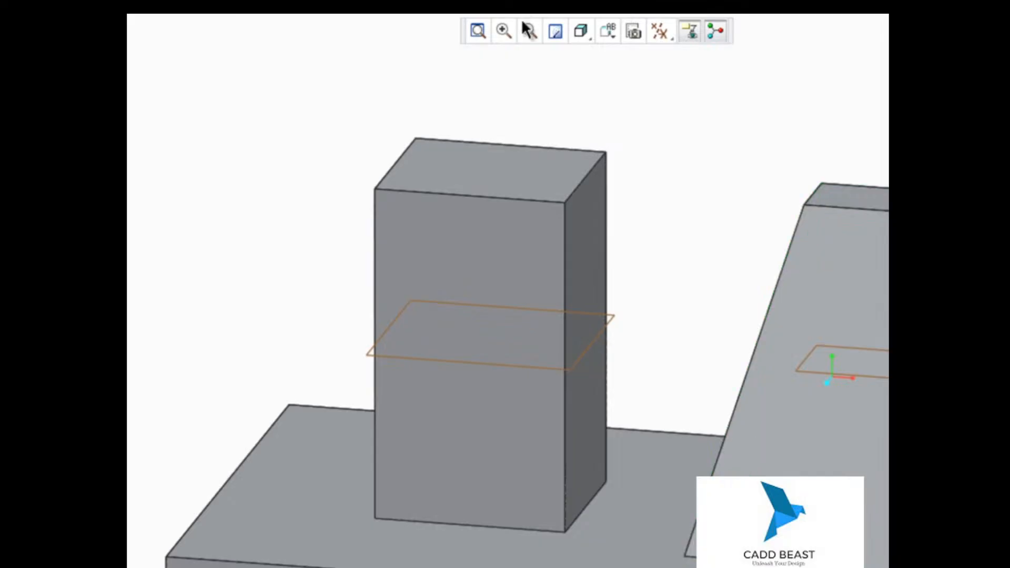
click(487, 167)
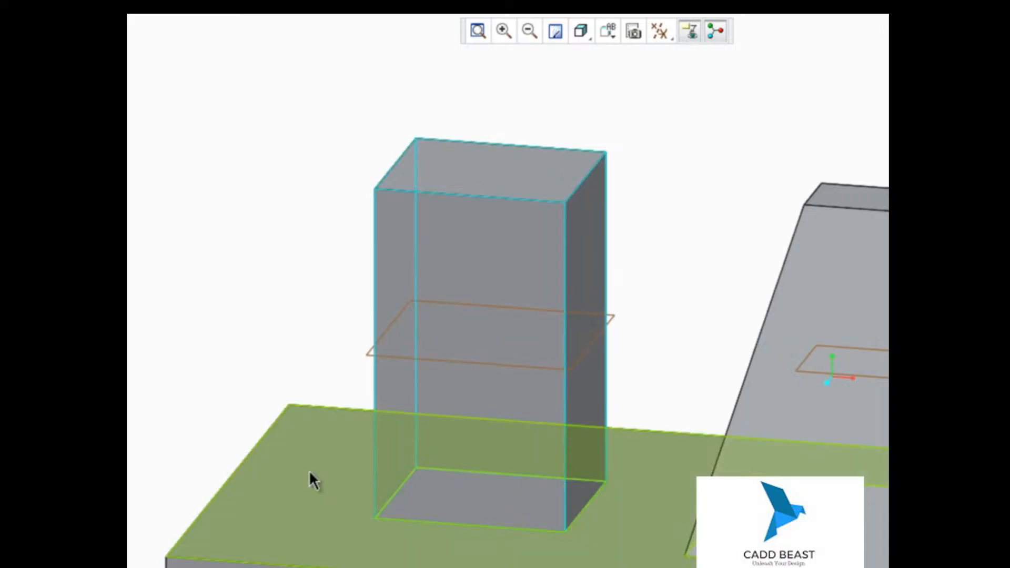
click(308, 470)
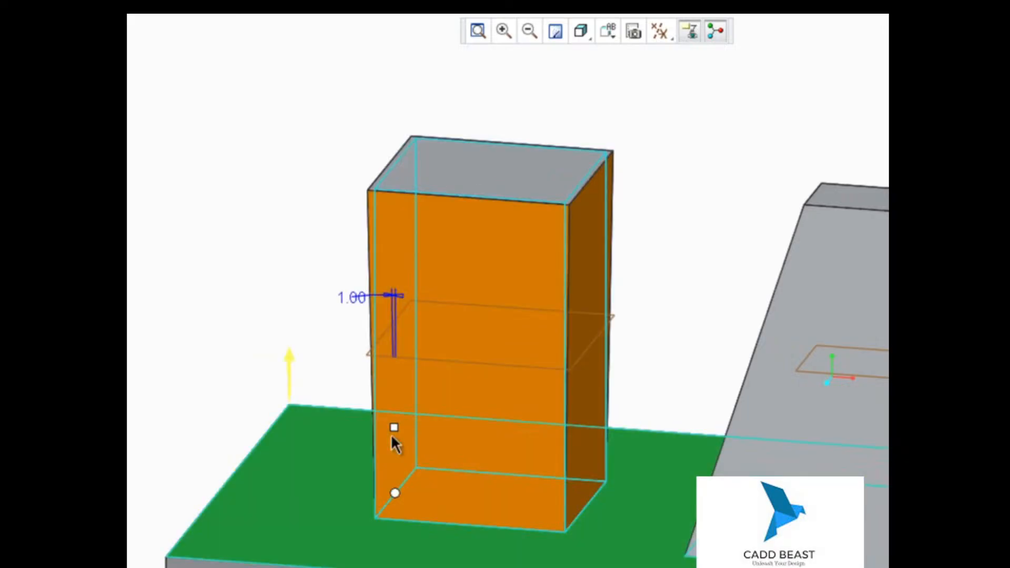
drag(392, 437, 403, 404)
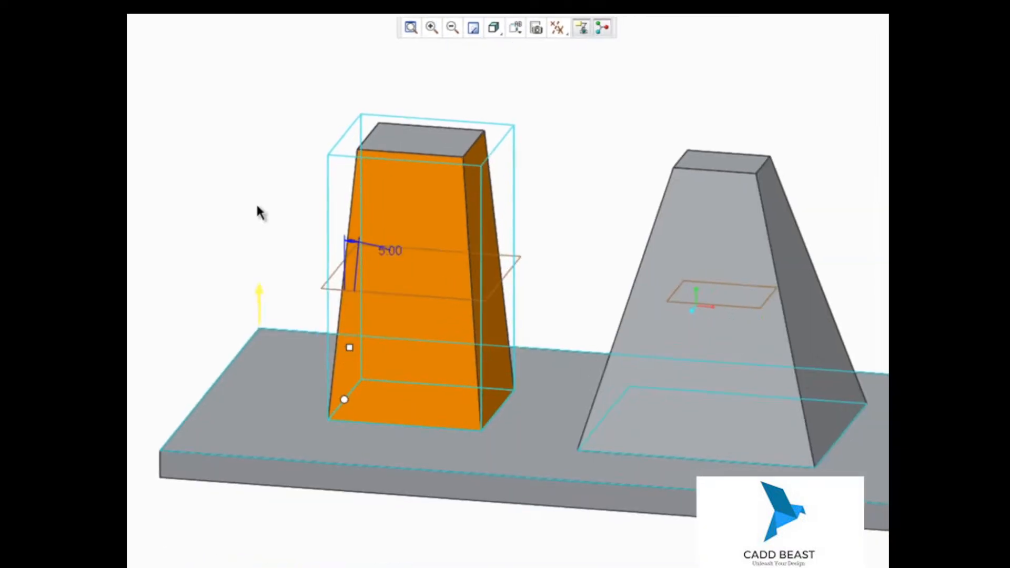
middle_click(279, 240)
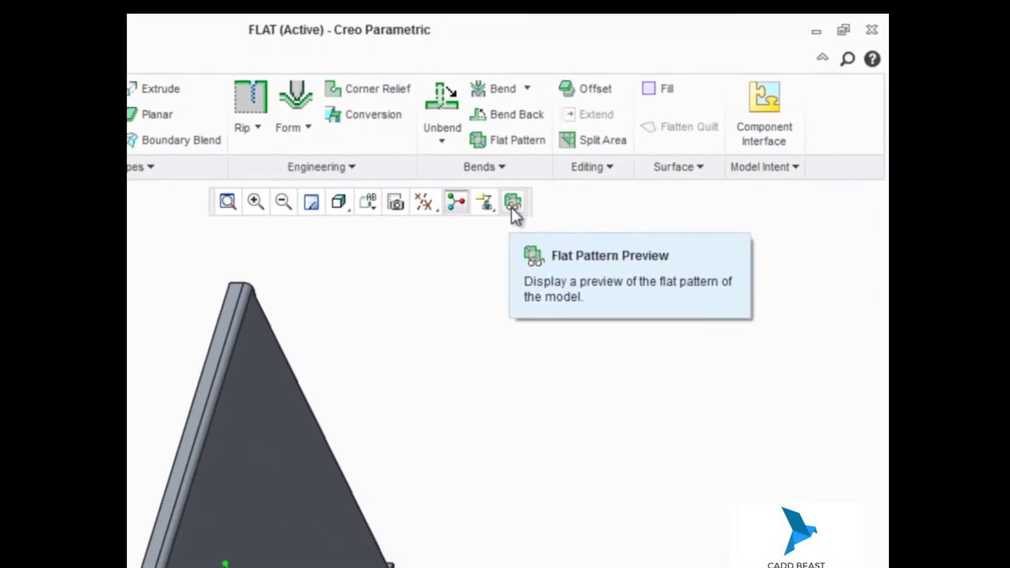
Preview the sheet metal part's flat pattern with its overall dimensions displayed, toggle the preview off and on, and close it
click(512, 204)
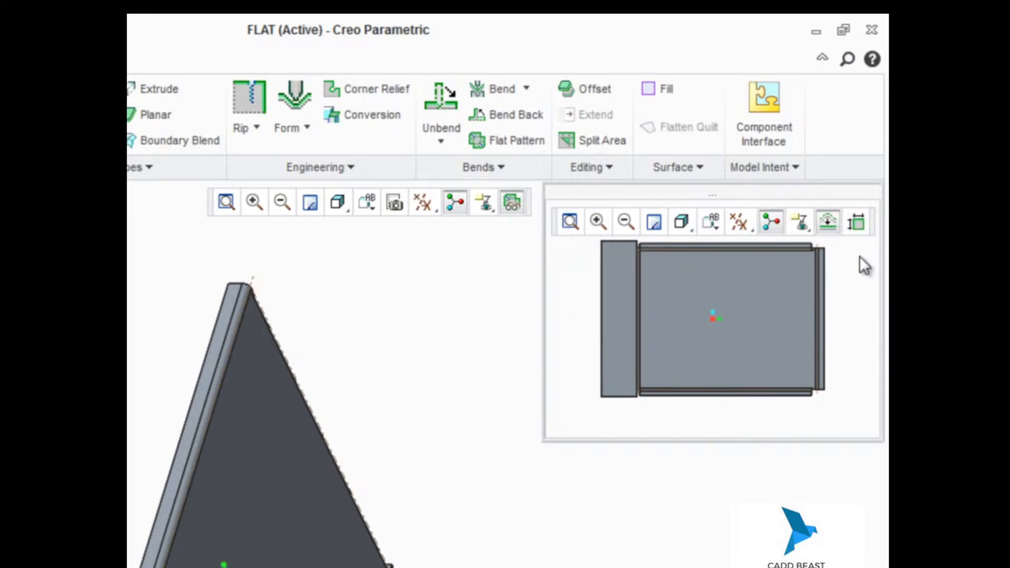
click(858, 224)
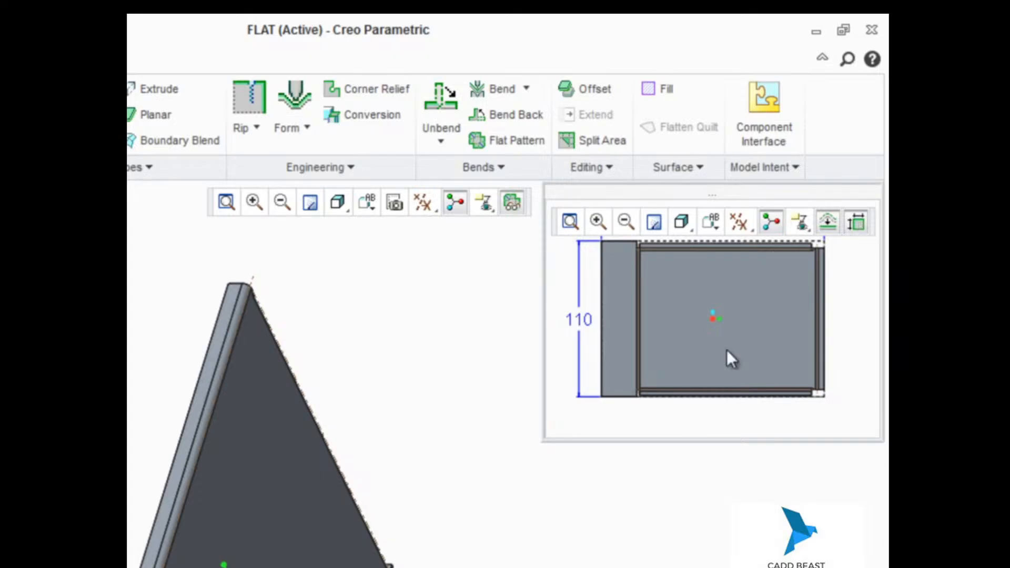
shift+middle_drag(727, 350, 737, 379)
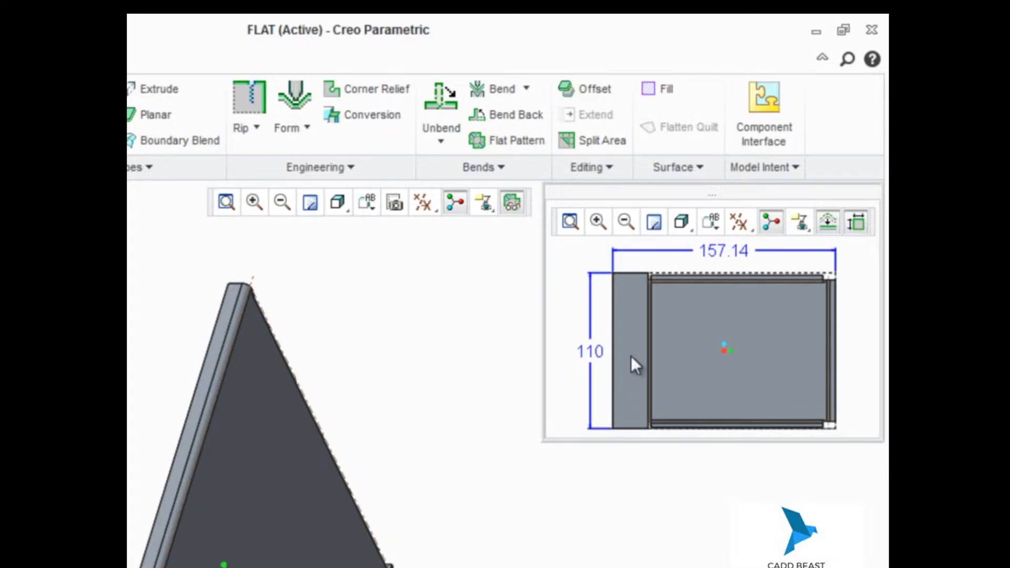
click(515, 201)
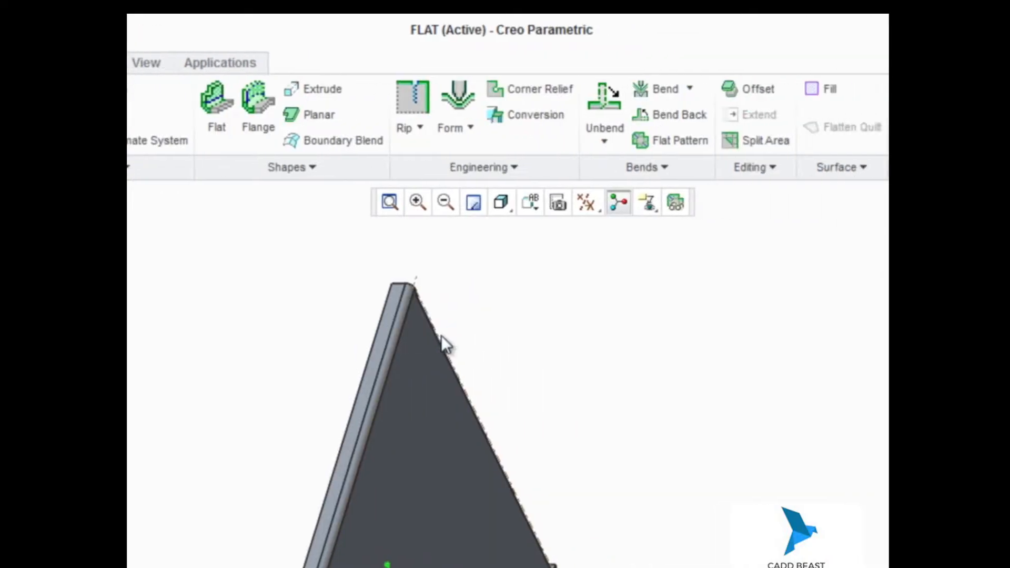
click(676, 202)
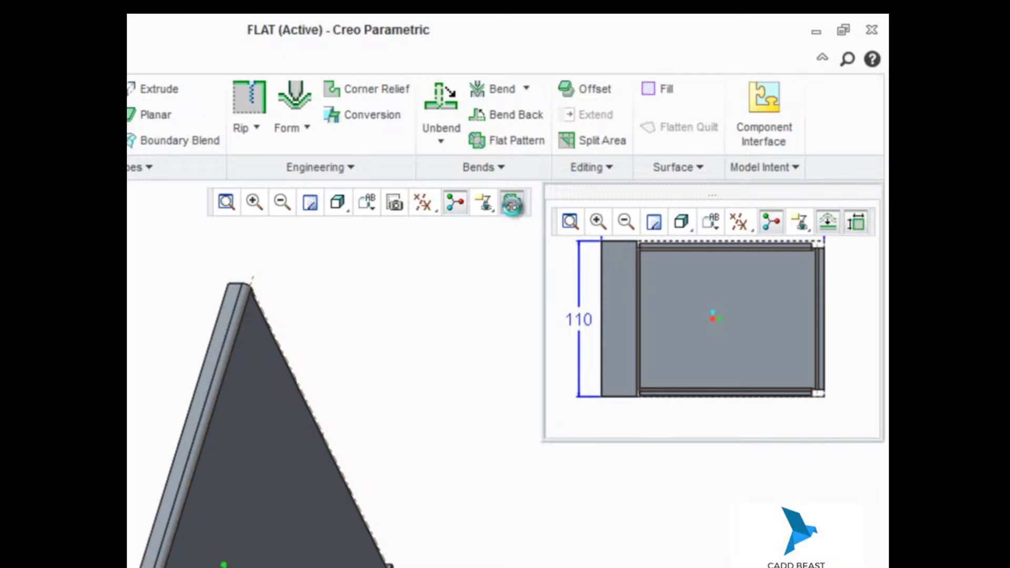
click(512, 206)
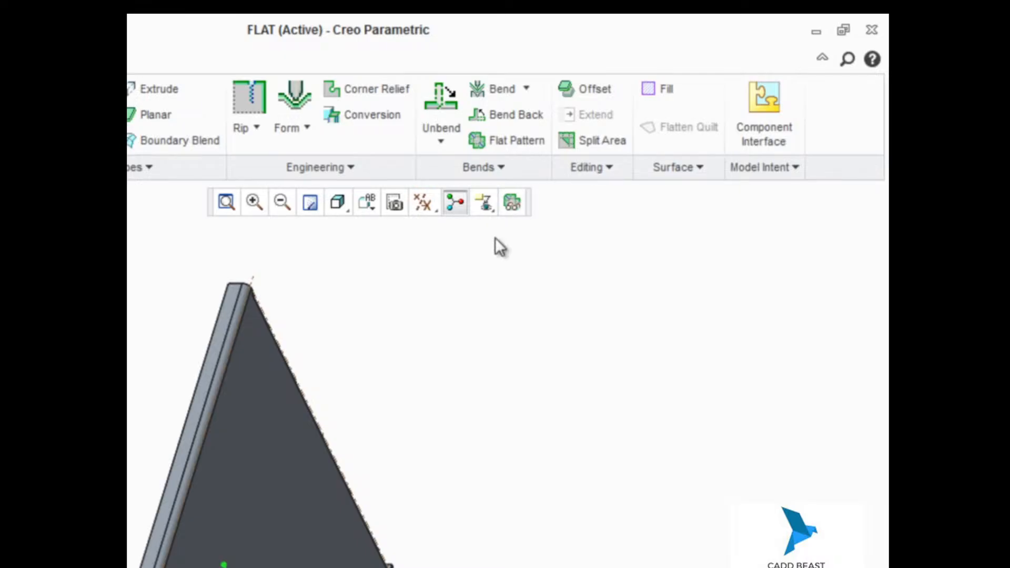
Create the part's flat pattern, and add an I-profile flange at 90 degrees and 57 mm along the lower wall's long free edge
click(507, 144)
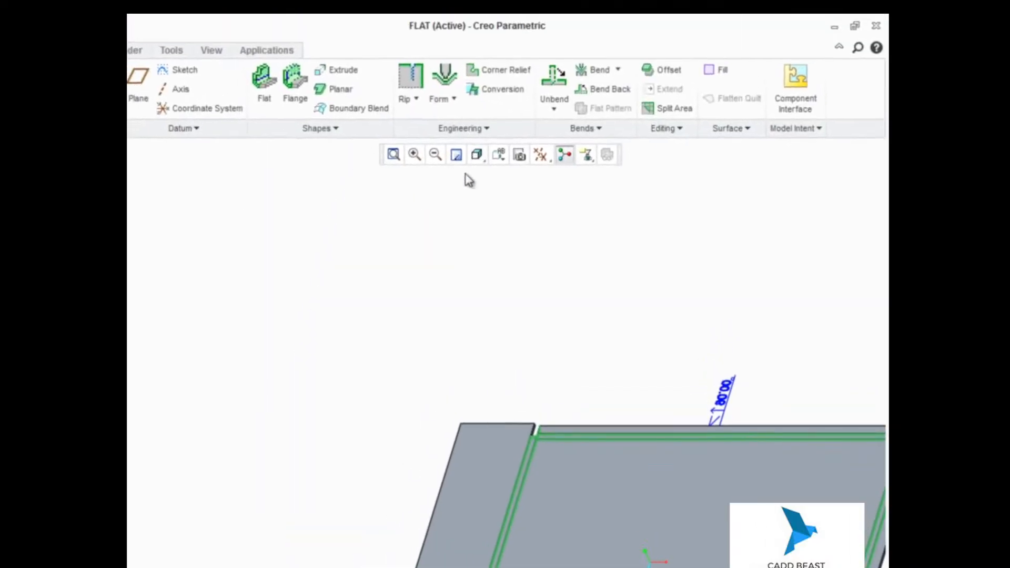
click(394, 154)
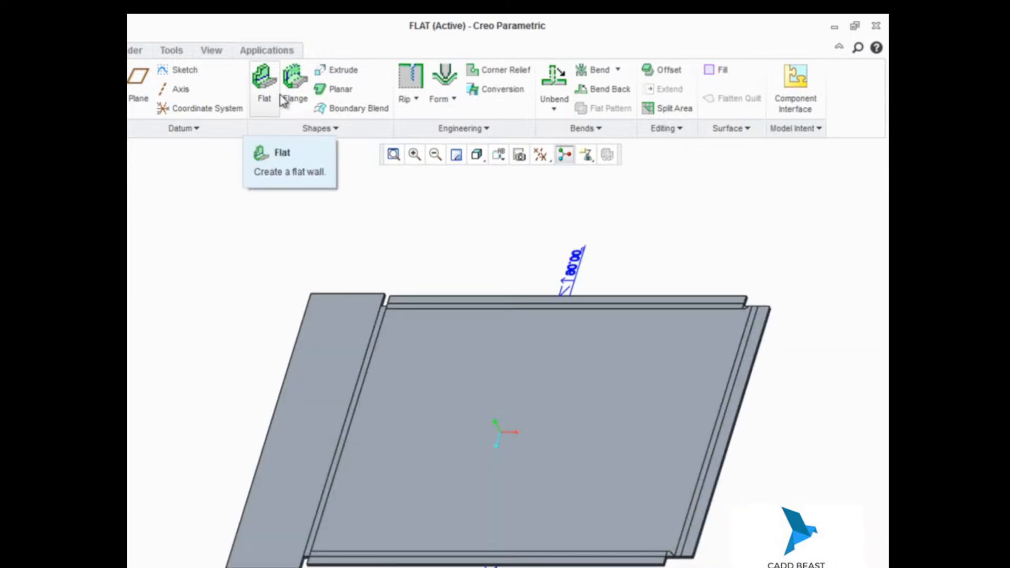
click(293, 85)
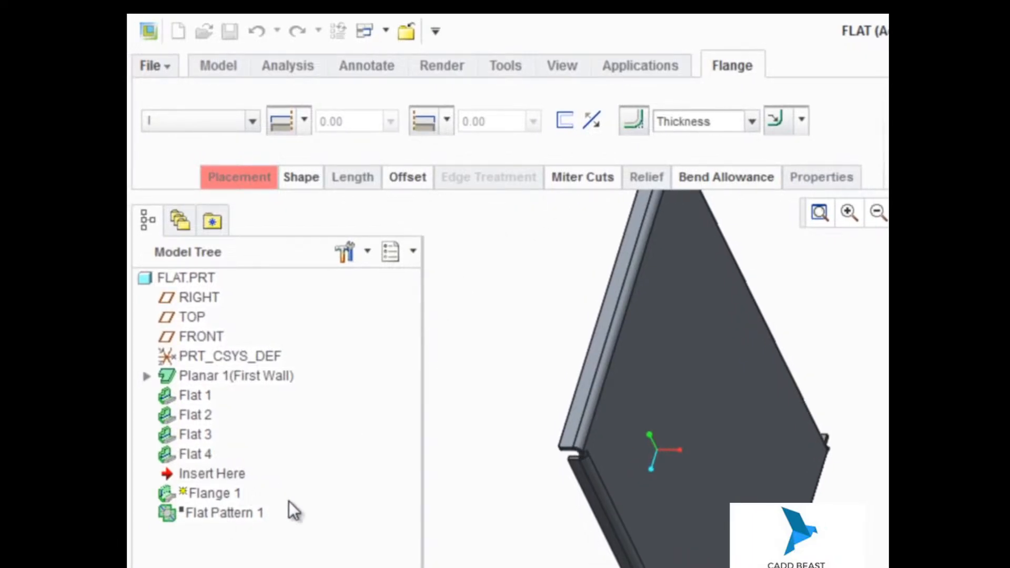
ctrl+middle_drag(252, 346, 326, 403)
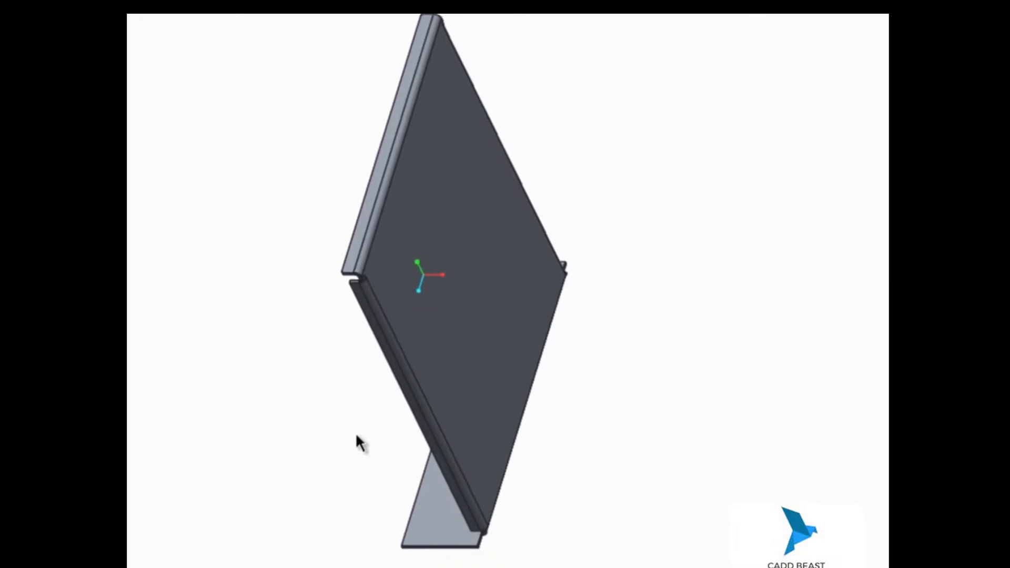
click(413, 533)
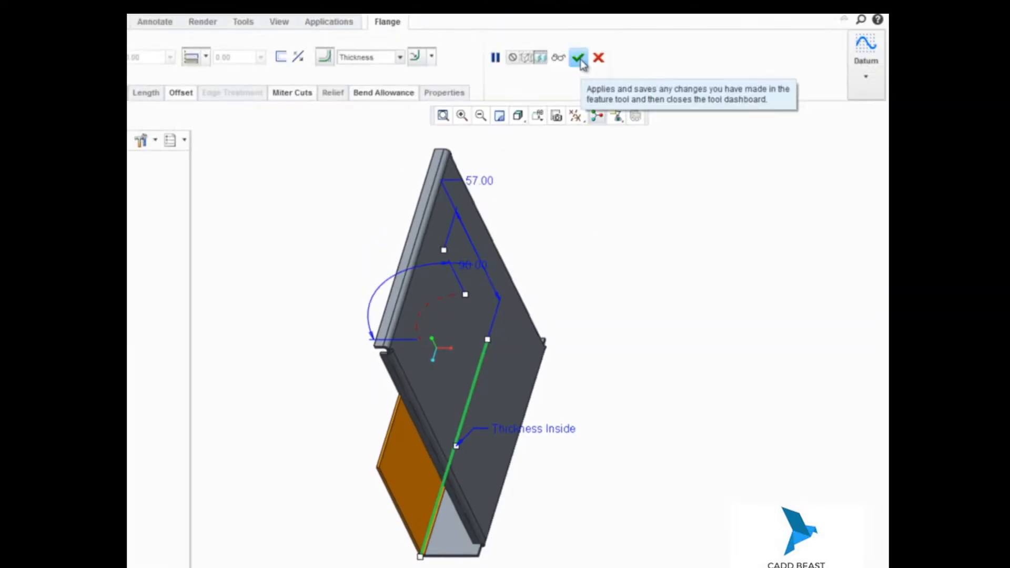
click(579, 58)
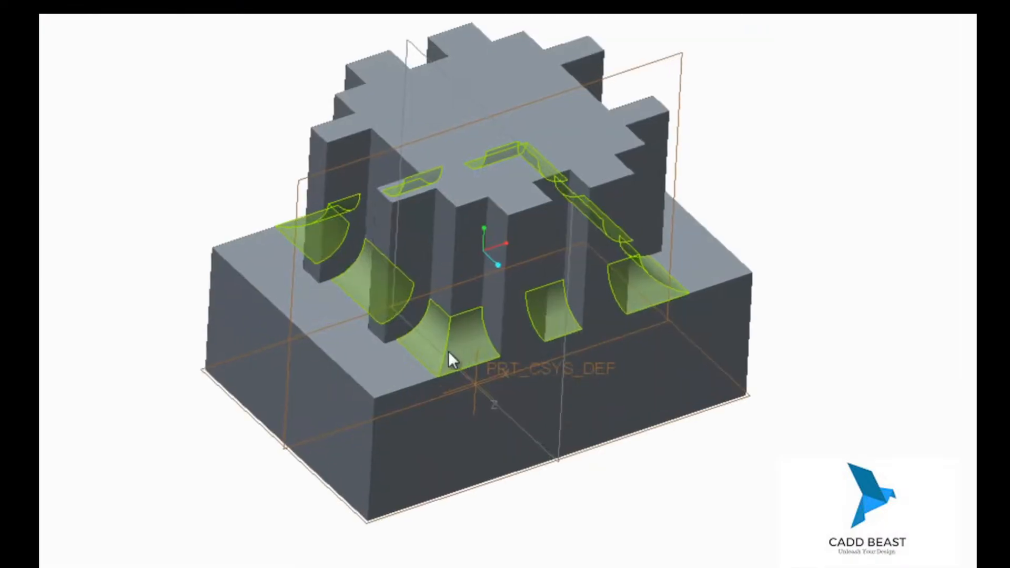
Select the round surfaces around the foot of the toothed boss and start a Remove feature on them
middle_drag(501, 378, 530, 481)
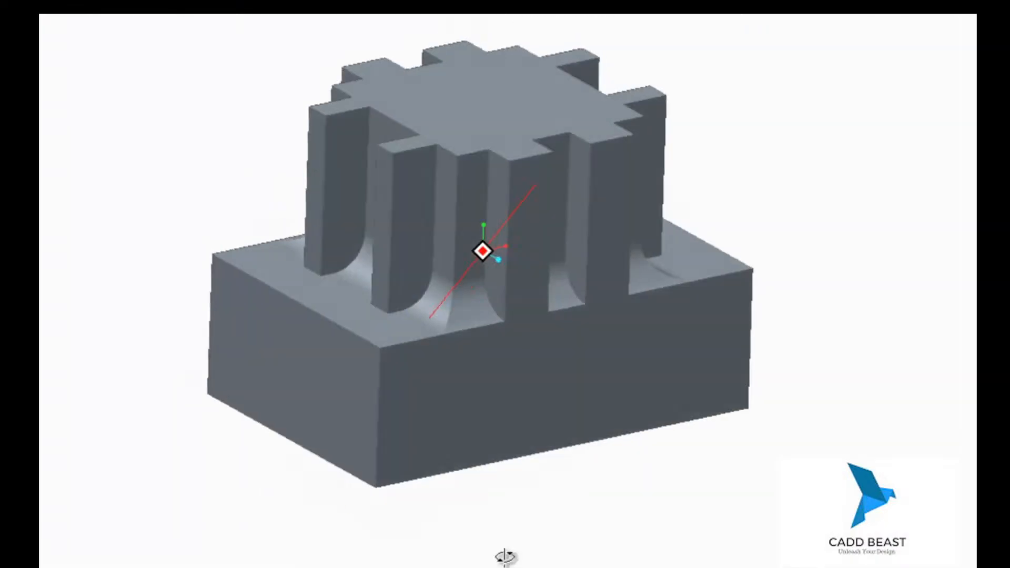
middle_drag(505, 556, 375, 380)
click(375, 379)
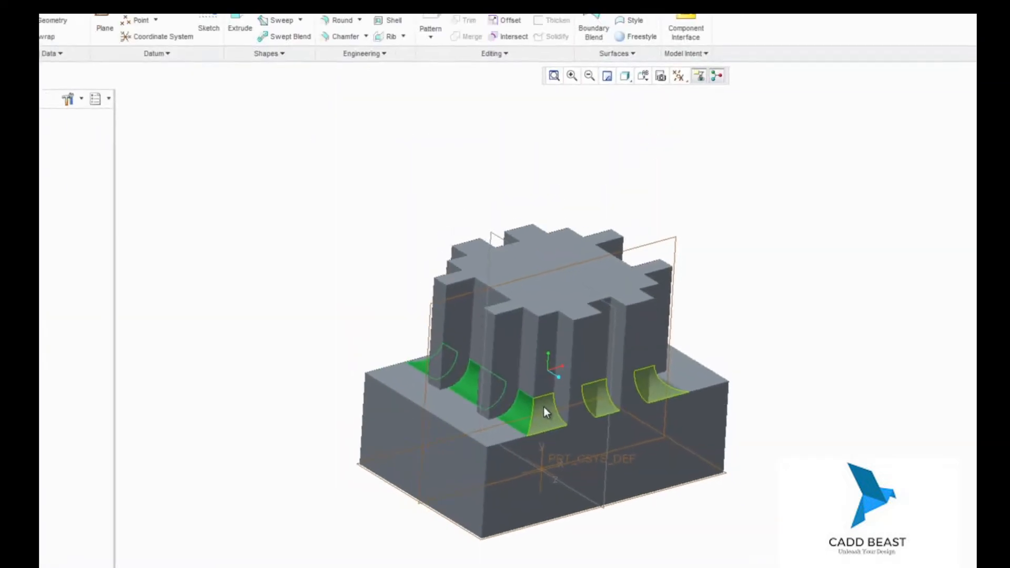
middle_drag(544, 406, 800, 302)
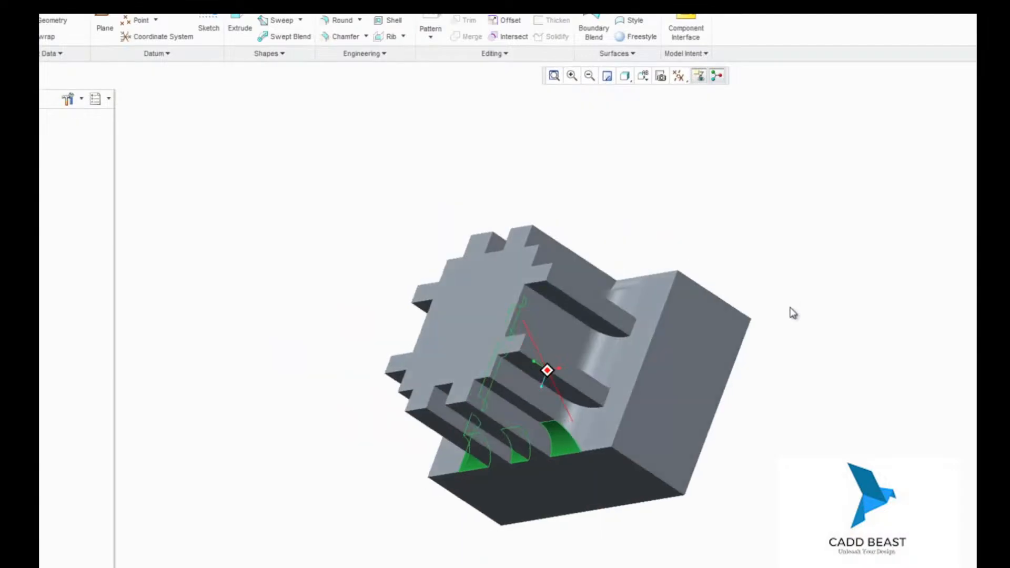
click(576, 421)
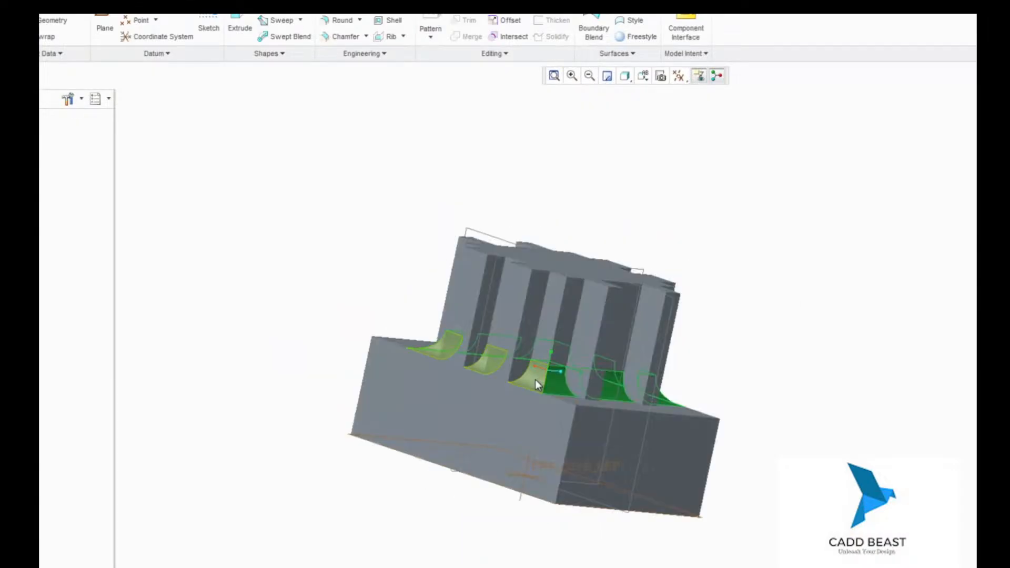
mouse_move(535, 380)
middle_down()
mouse_move(472, 259)
mouse_move(523, 185)
middle_up()
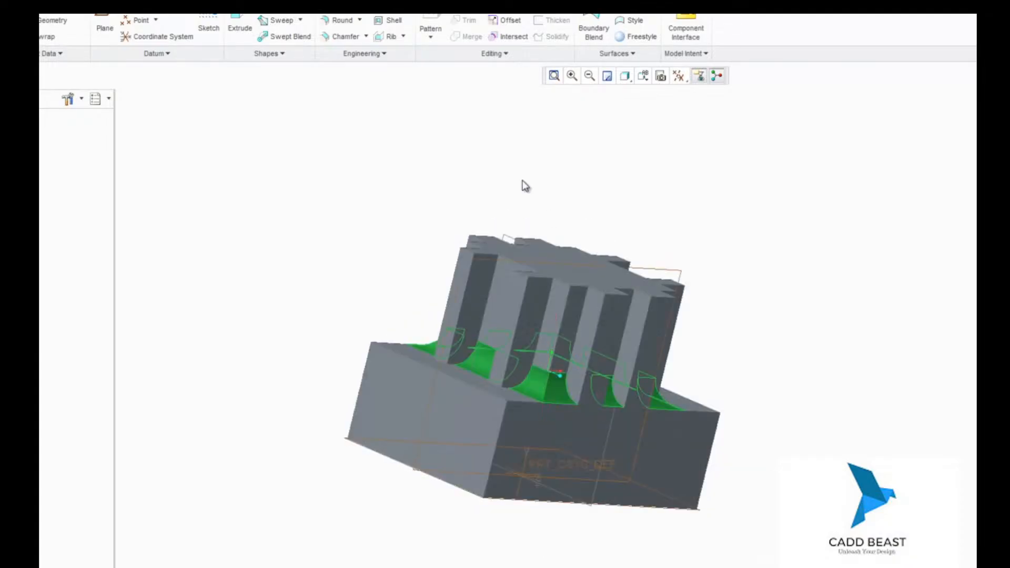
click(494, 53)
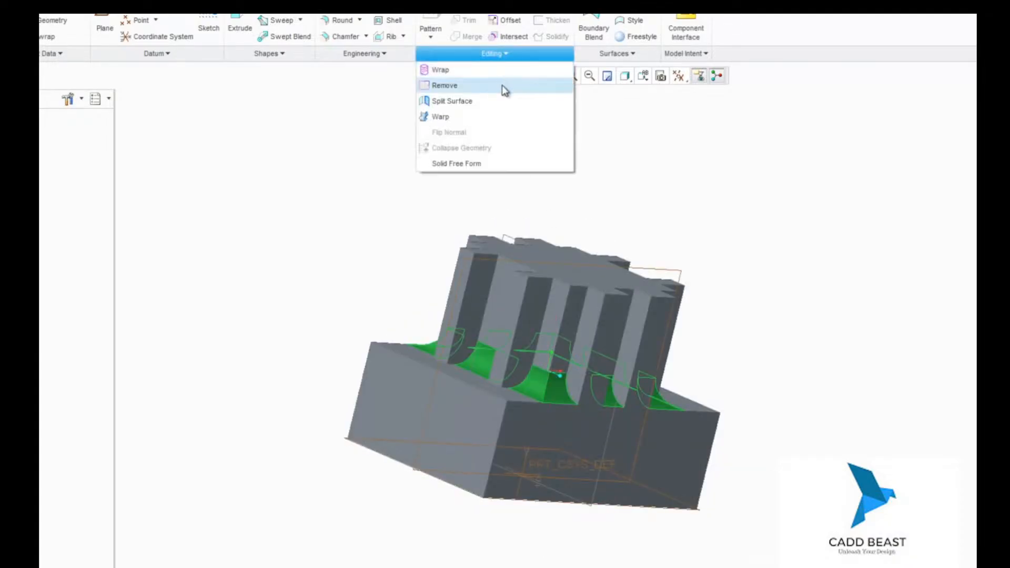
click(502, 86)
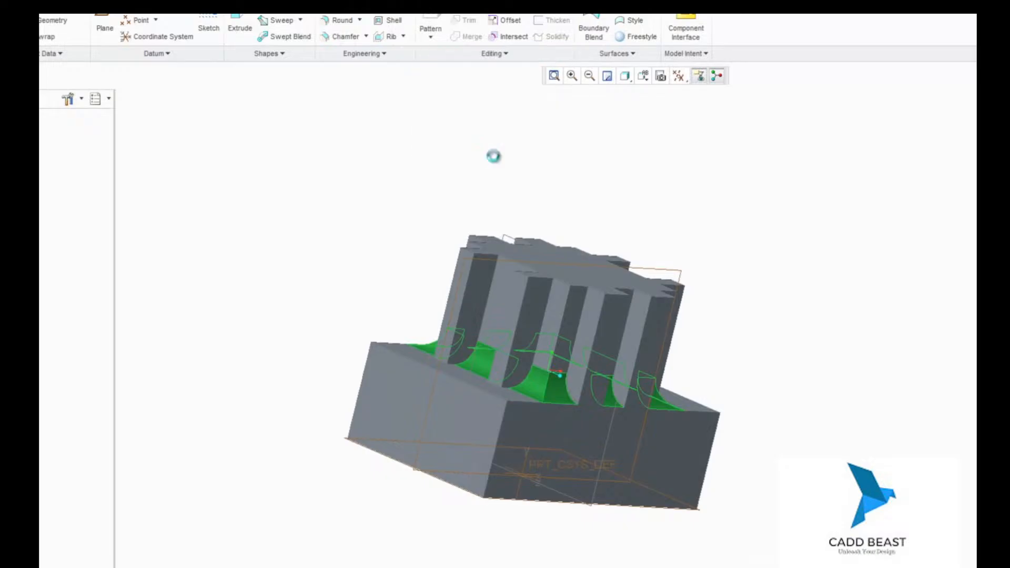
middle_drag(403, 201, 393, 211)
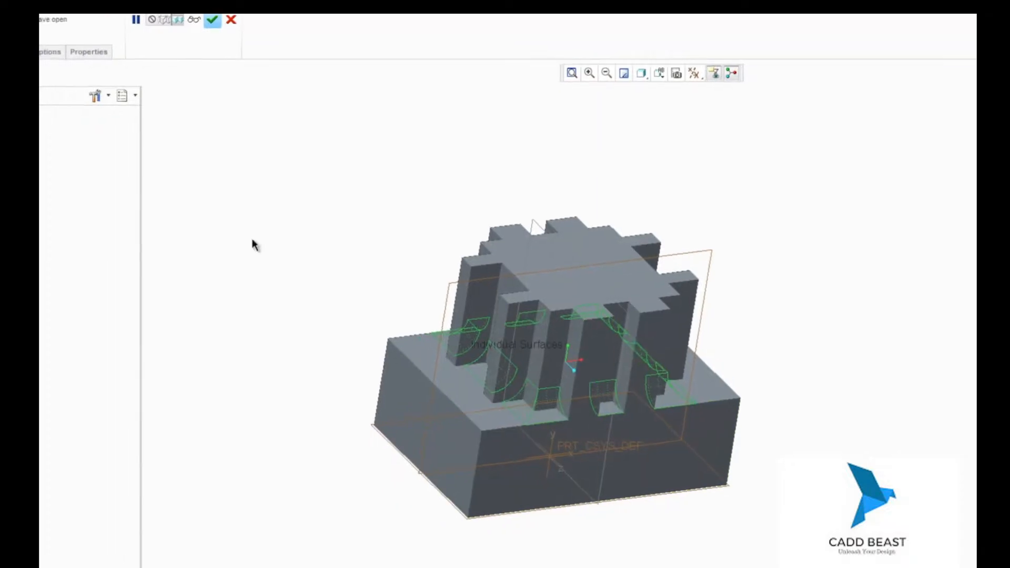
Exclude the corner round contours around the toothed boss's foot from the Remove feature and complete the feature
click(49, 53)
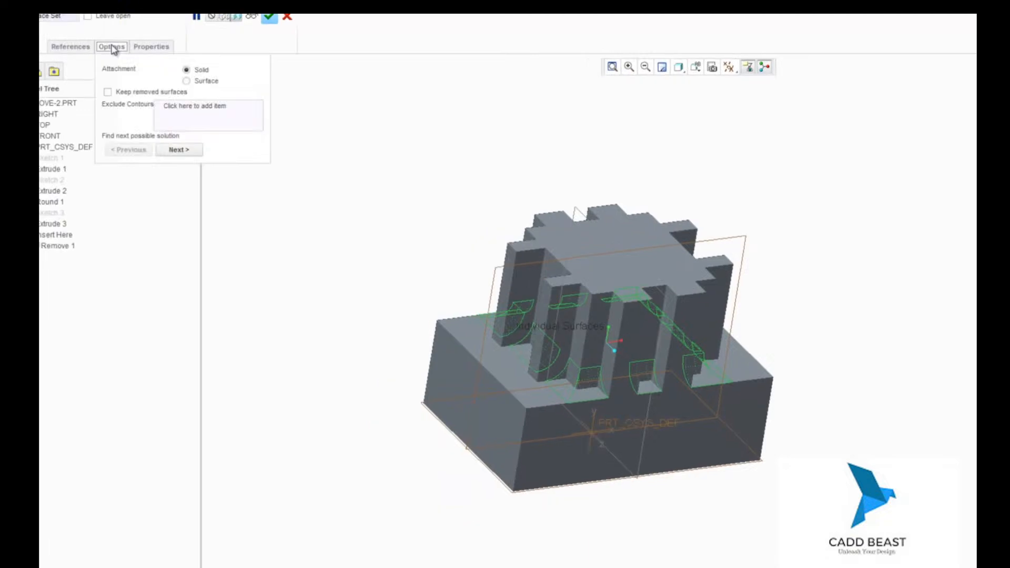
click(187, 109)
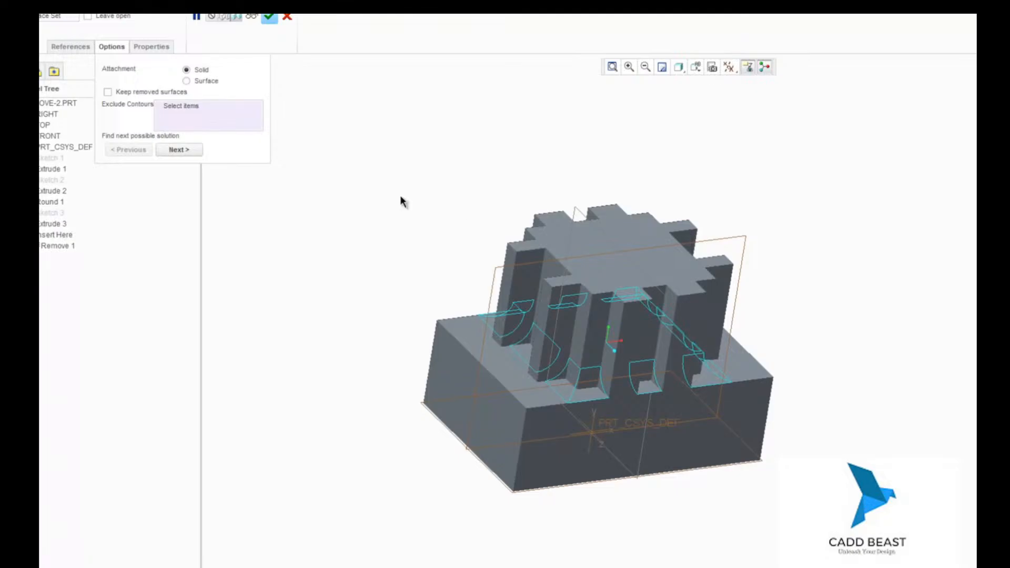
click(570, 392)
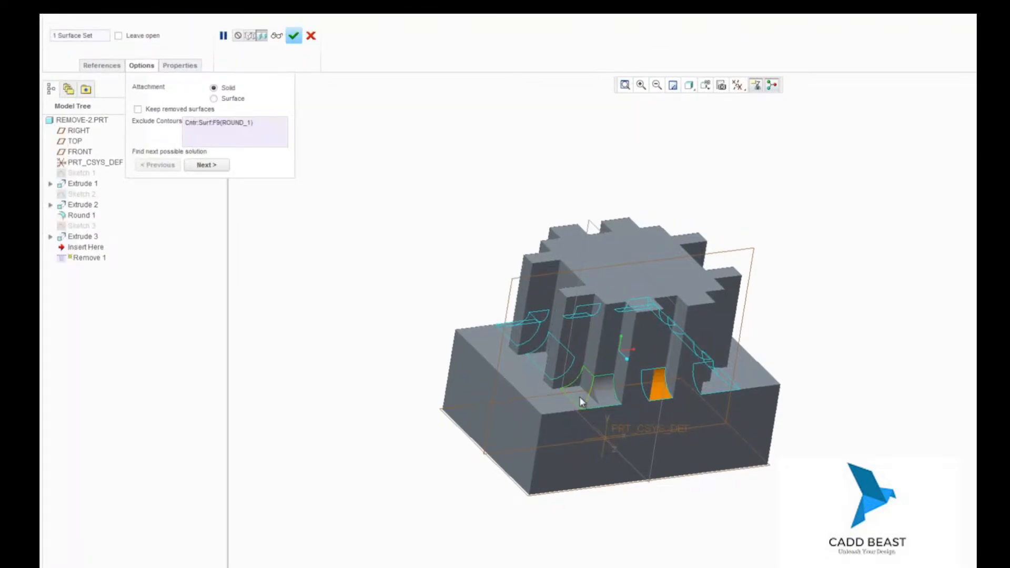
click(579, 397)
middle_drag(579, 396, 541, 350)
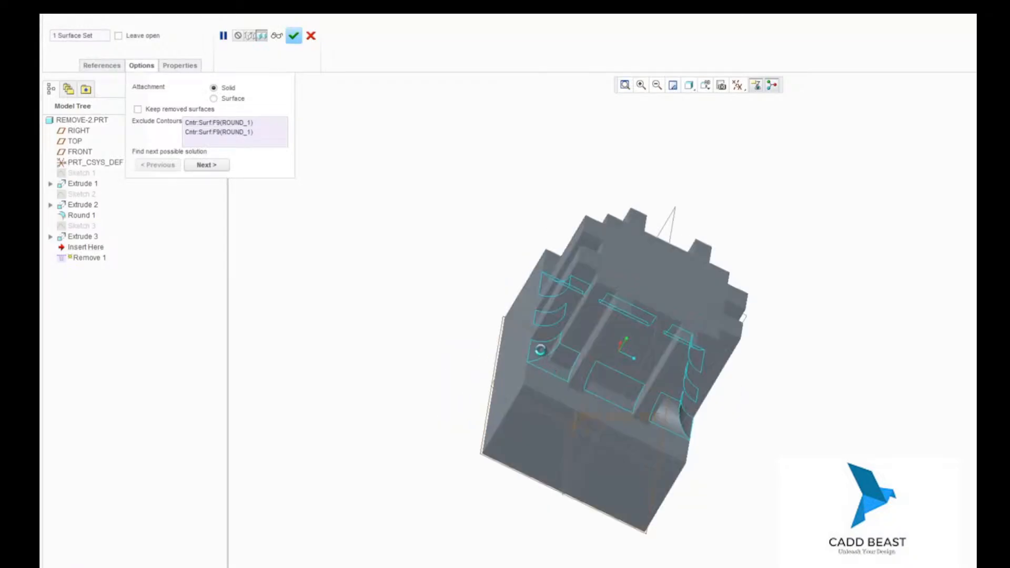
click(540, 350)
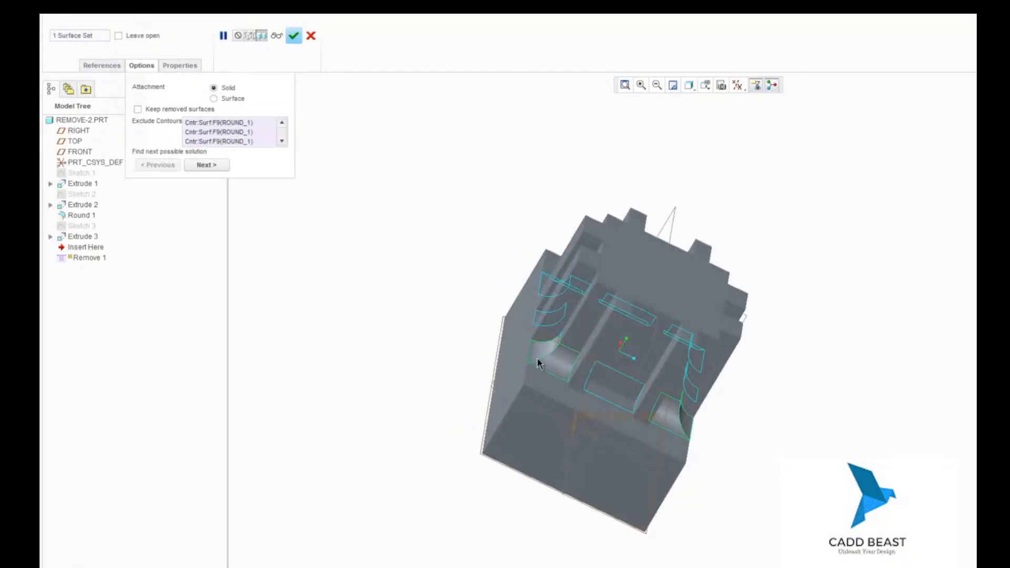
mouse_move(538, 358)
middle_down()
mouse_move(507, 293)
mouse_move(570, 316)
mouse_move(539, 357)
mouse_move(534, 300)
mouse_move(550, 293)
mouse_move(502, 339)
mouse_move(599, 352)
mouse_move(538, 351)
mouse_move(593, 275)
mouse_move(627, 288)
mouse_move(474, 254)
middle_up()
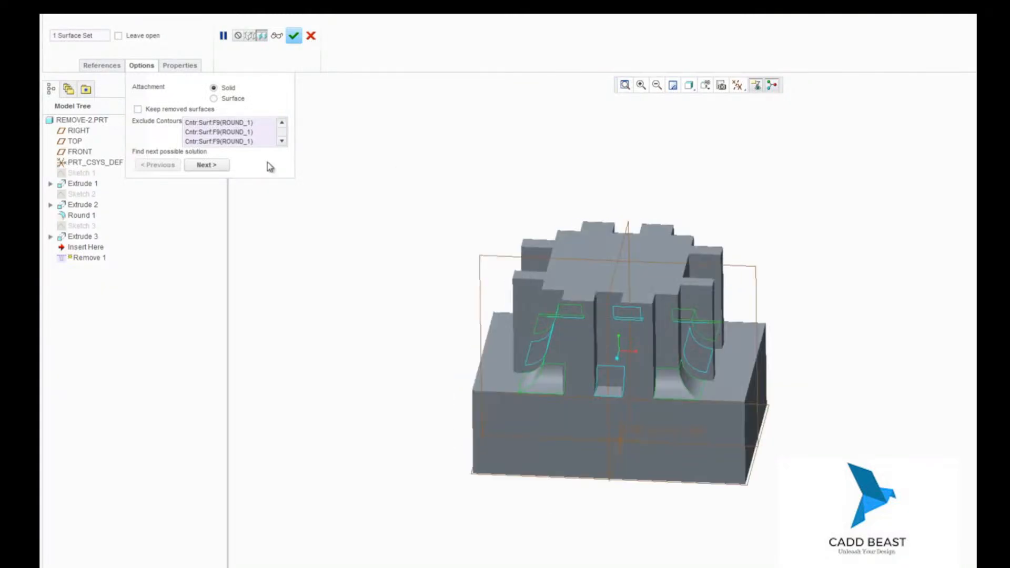
click(295, 36)
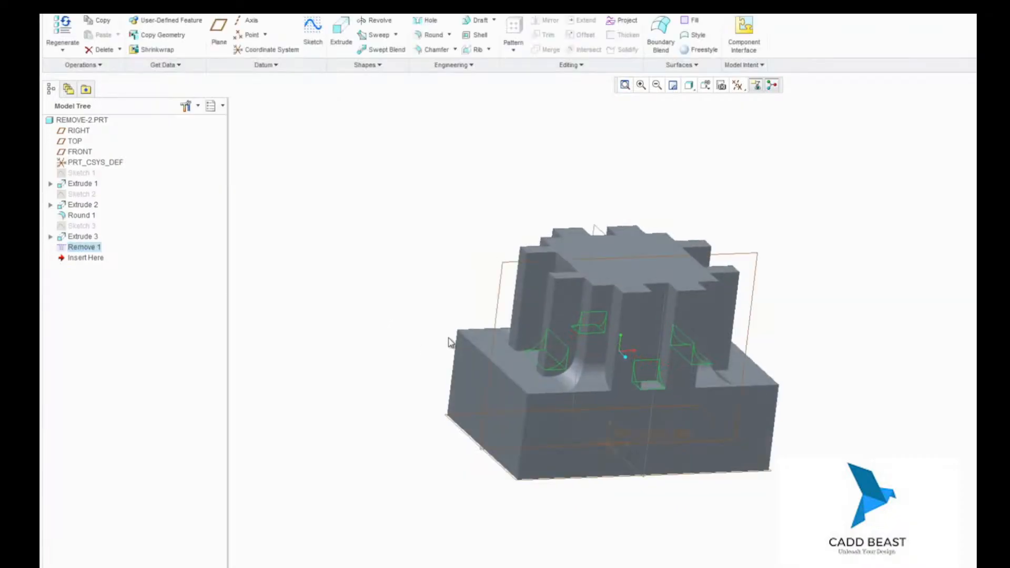
mouse_move(449, 342)
middle_down()
mouse_move(394, 347)
mouse_move(432, 399)
middle_up()
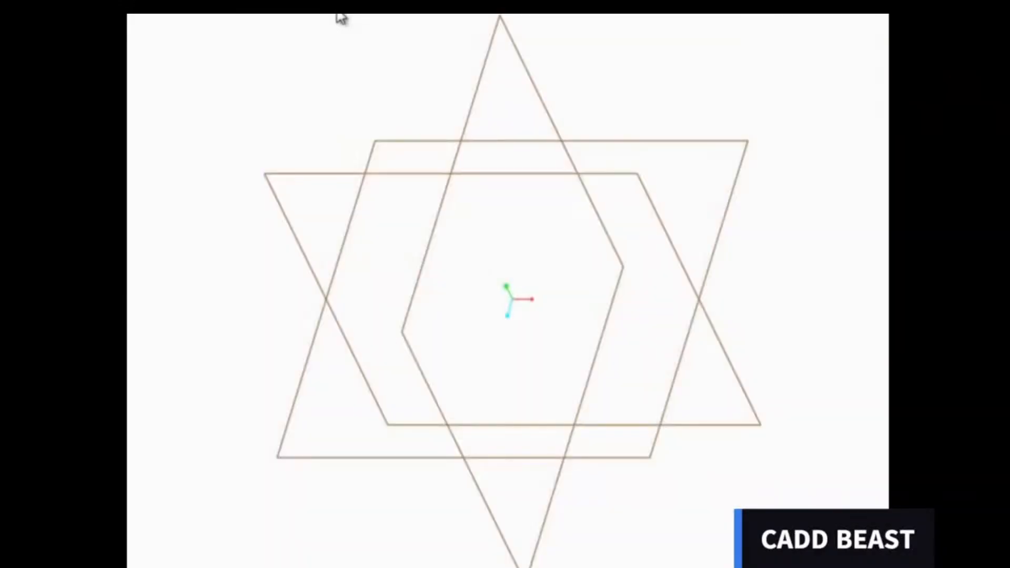
Hide the datum planes and create a planar wall from a D-shaped sketch with straight edges about 429.50 long and one rounded end
middle_drag(338, 16, 368, 77)
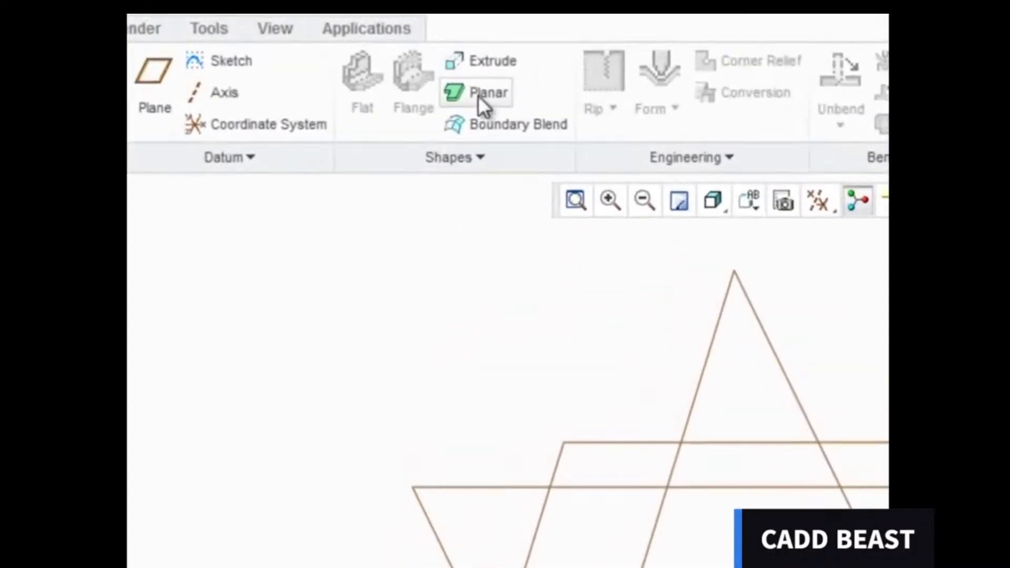
click(480, 96)
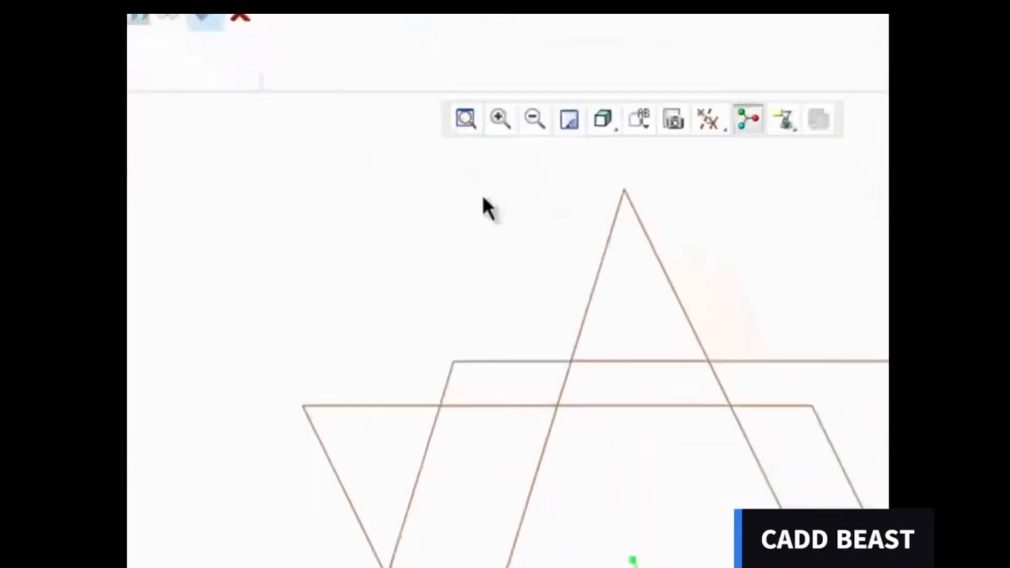
click(708, 120)
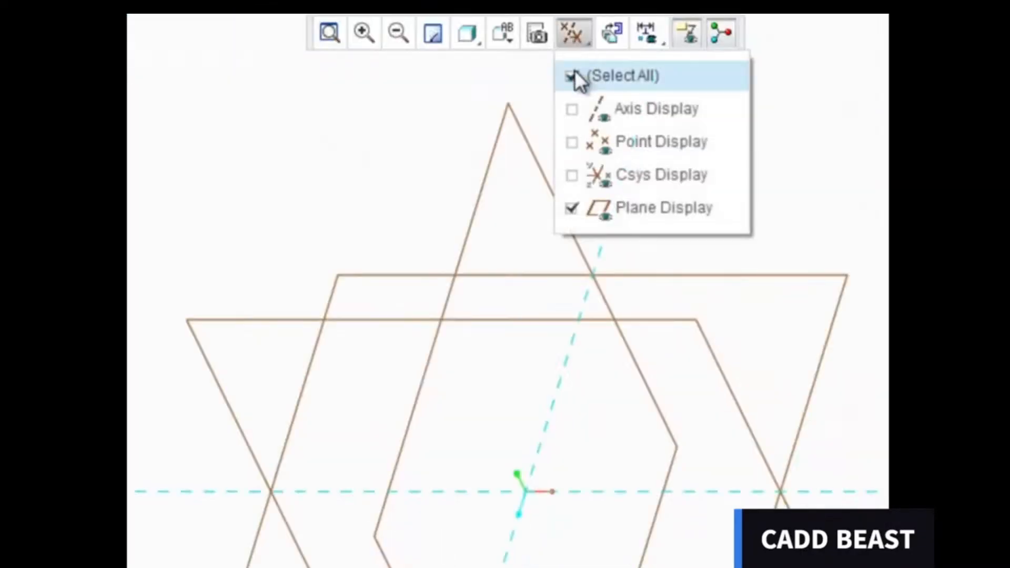
click(572, 207)
click(508, 116)
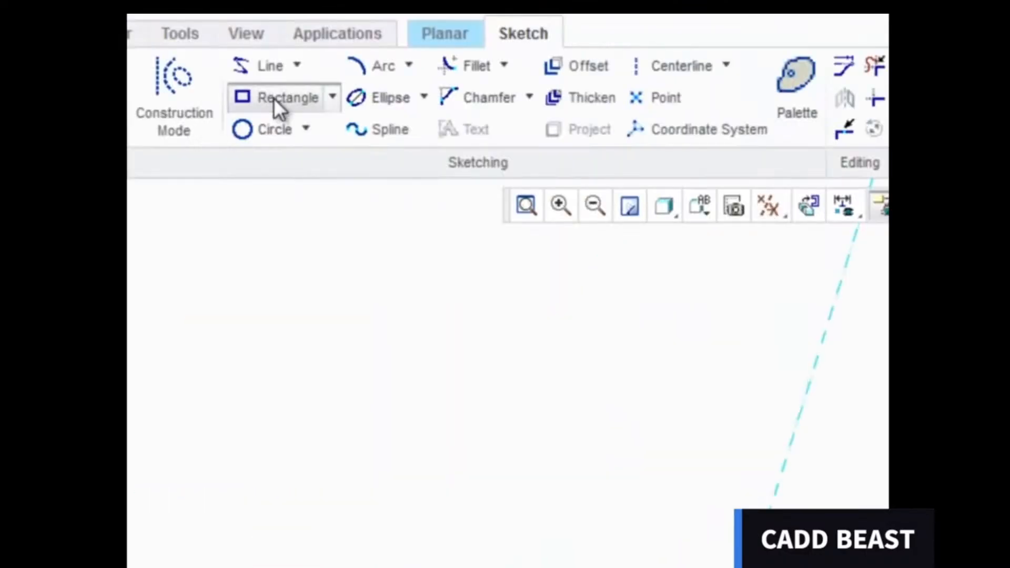
click(276, 95)
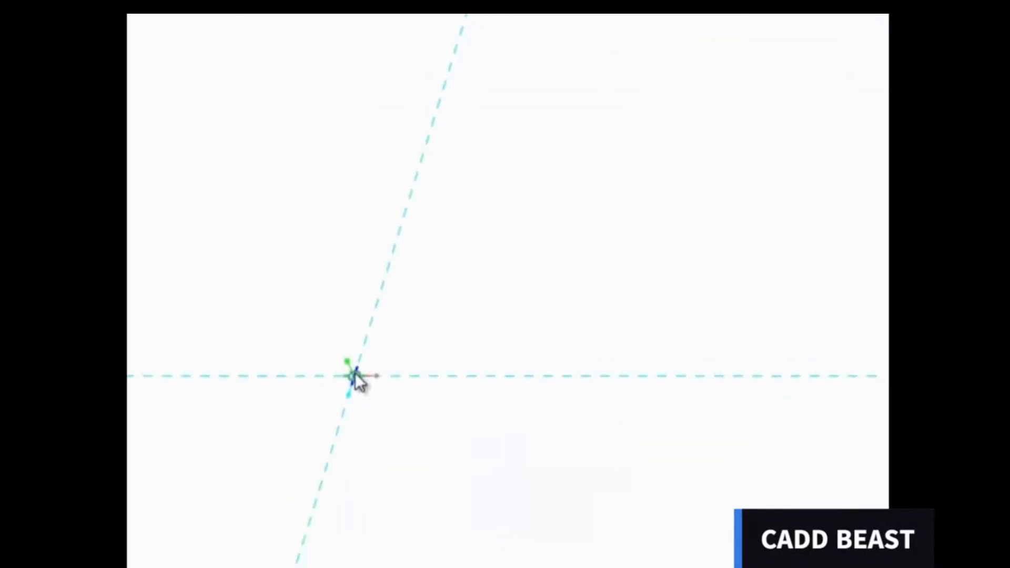
click(352, 377)
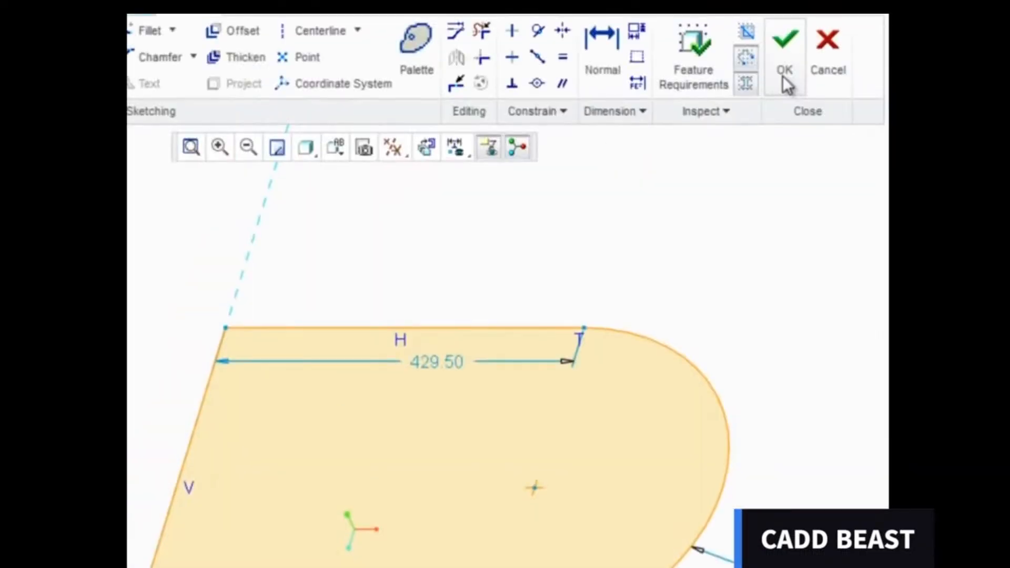
click(783, 74)
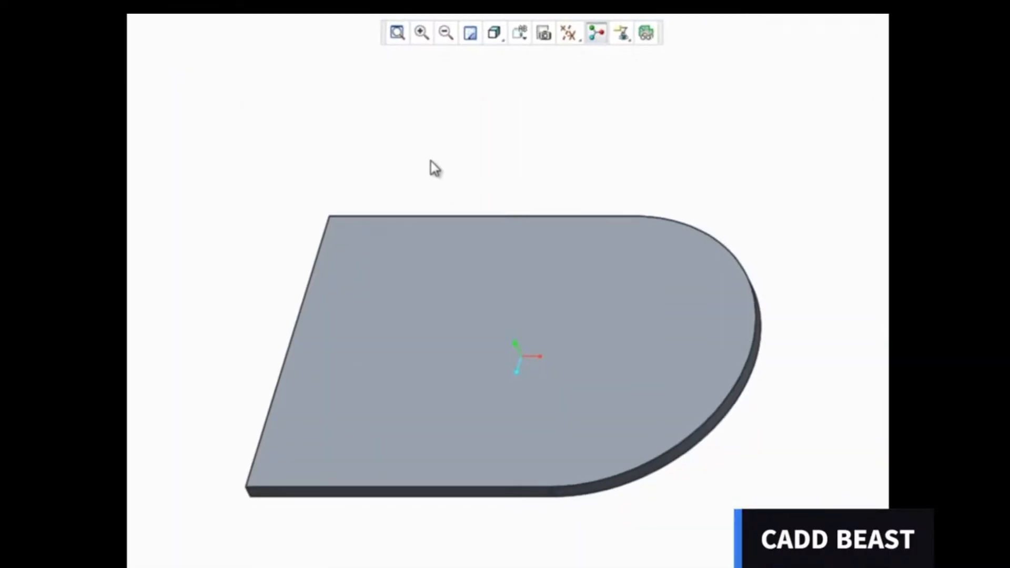
middle_drag(523, 263, 491, 268)
mouse_move(400, 167)
middle_down()
mouse_move(341, 169)
mouse_move(405, 162)
middle_up()
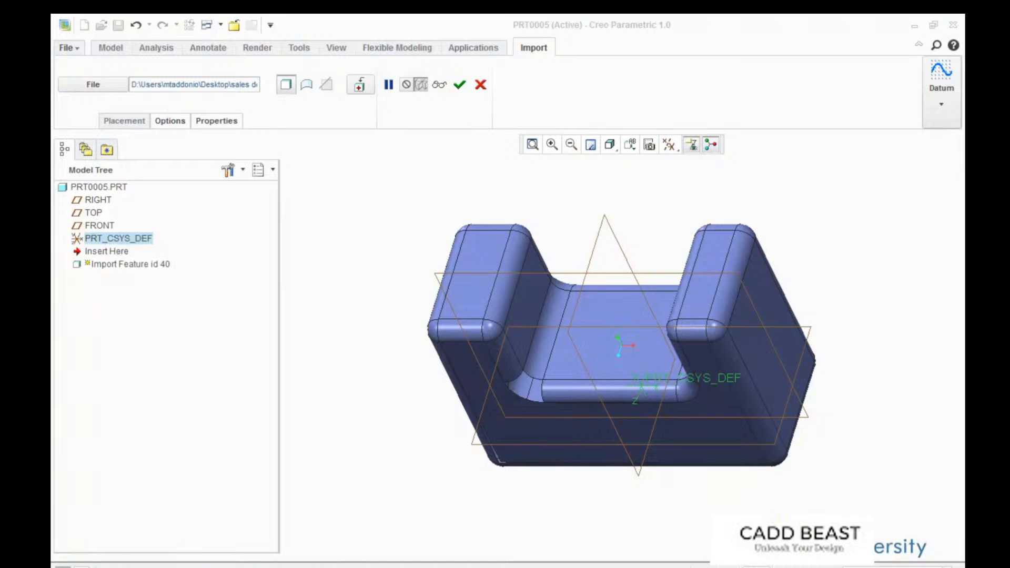
Open the imported geometry in Import DataDoctor and create a UV-curve through the two end points of the front face's slot-floor edge
click(360, 84)
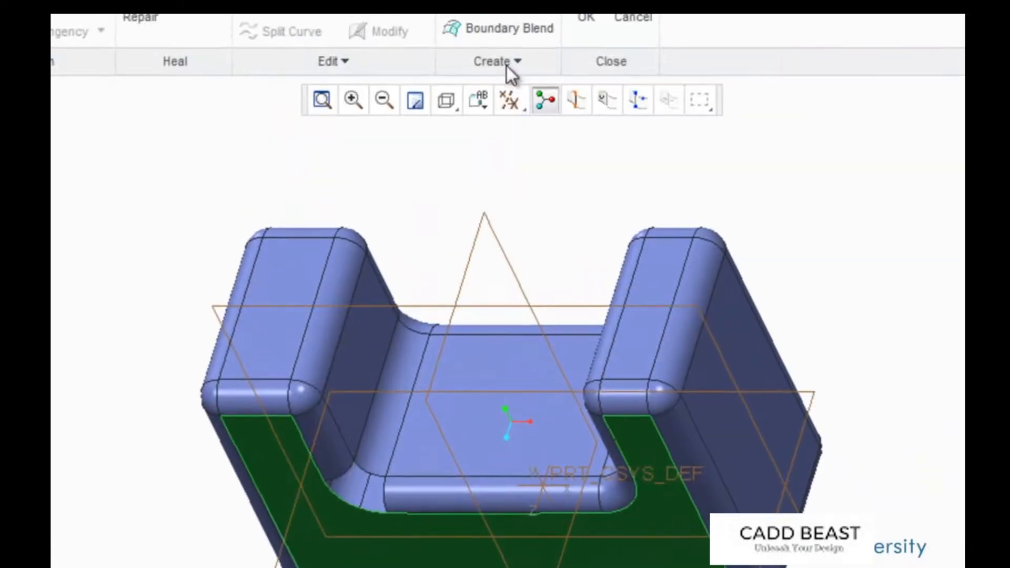
click(507, 72)
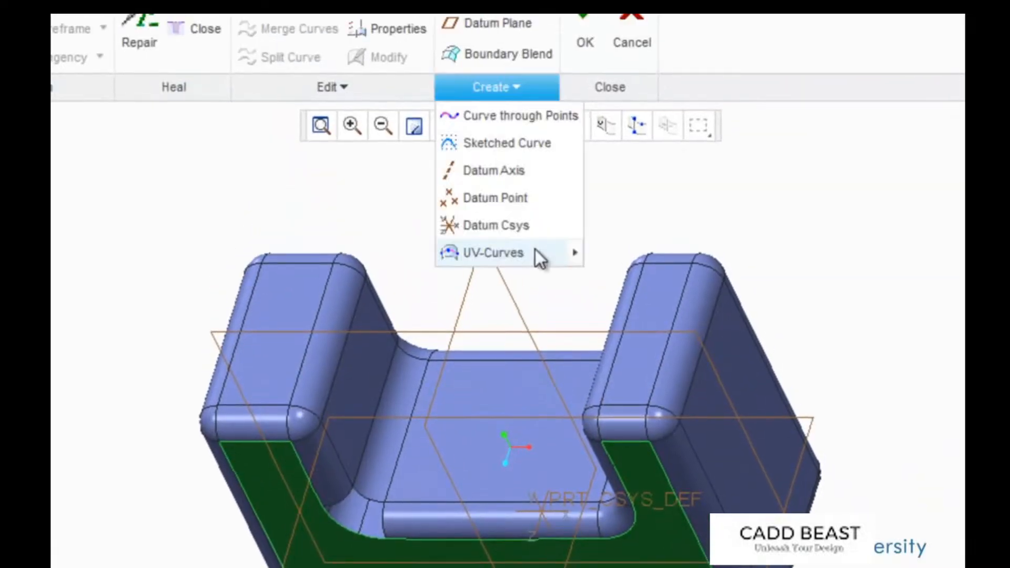
click(574, 254)
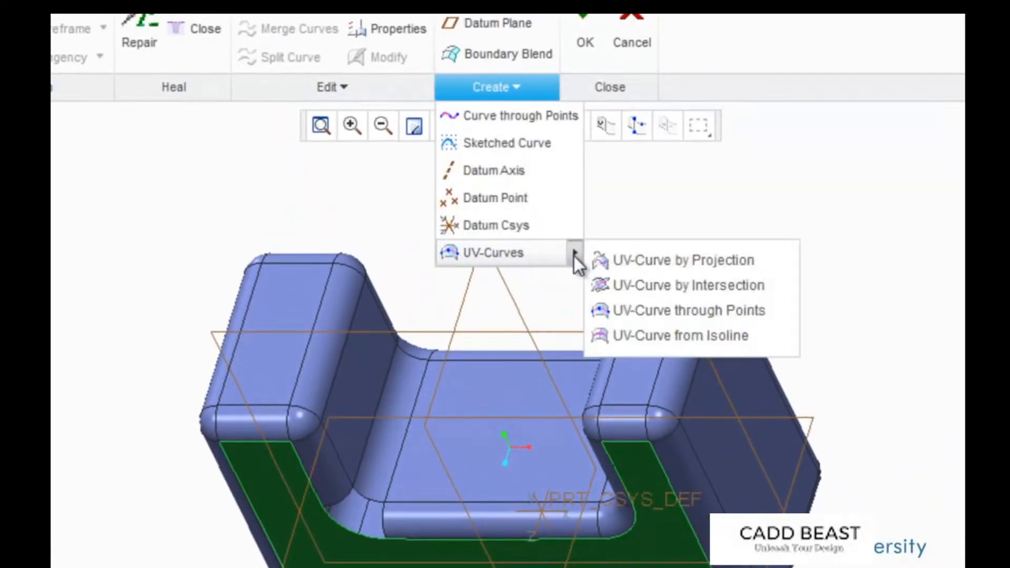
click(684, 311)
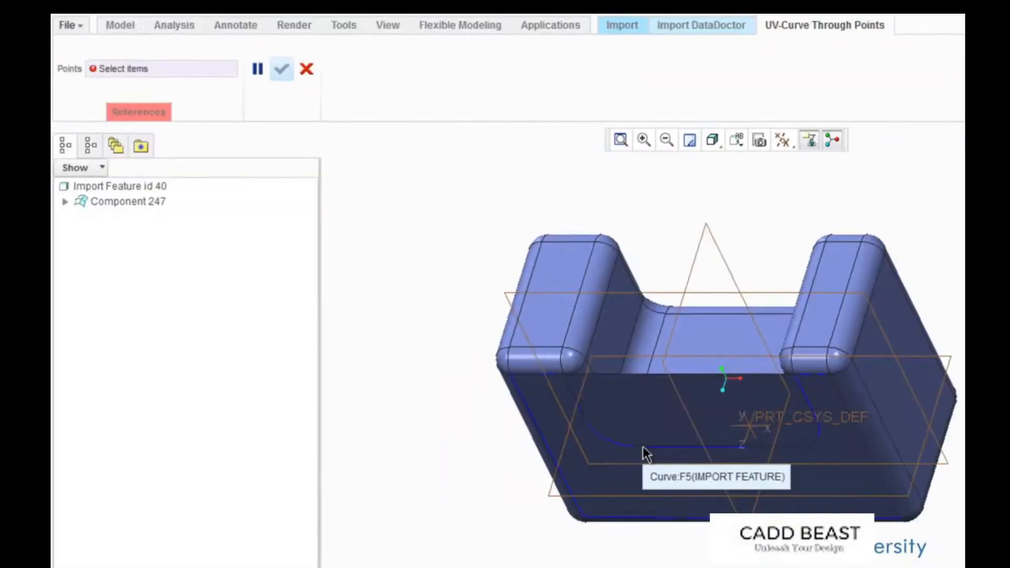
click(640, 446)
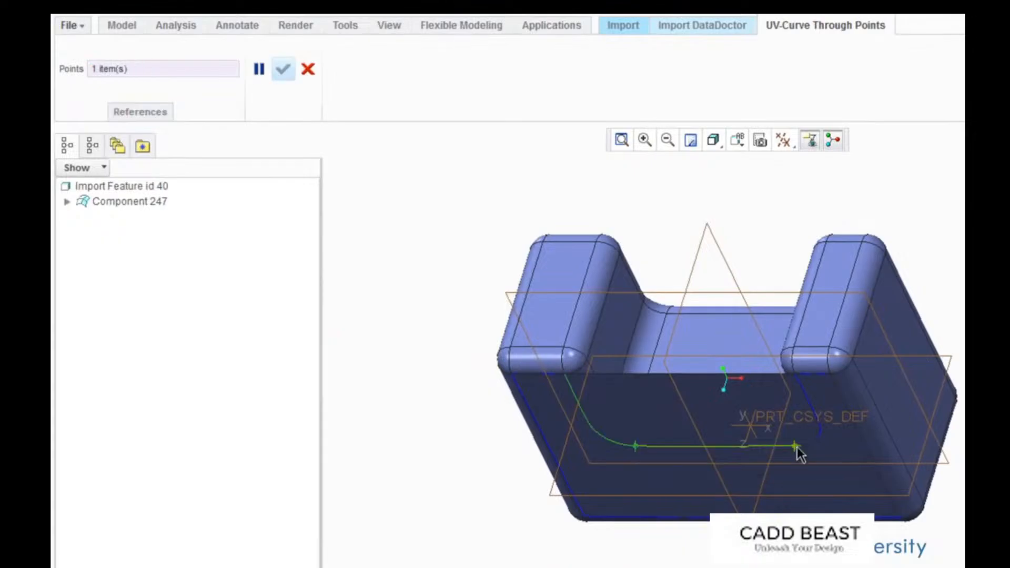
click(795, 446)
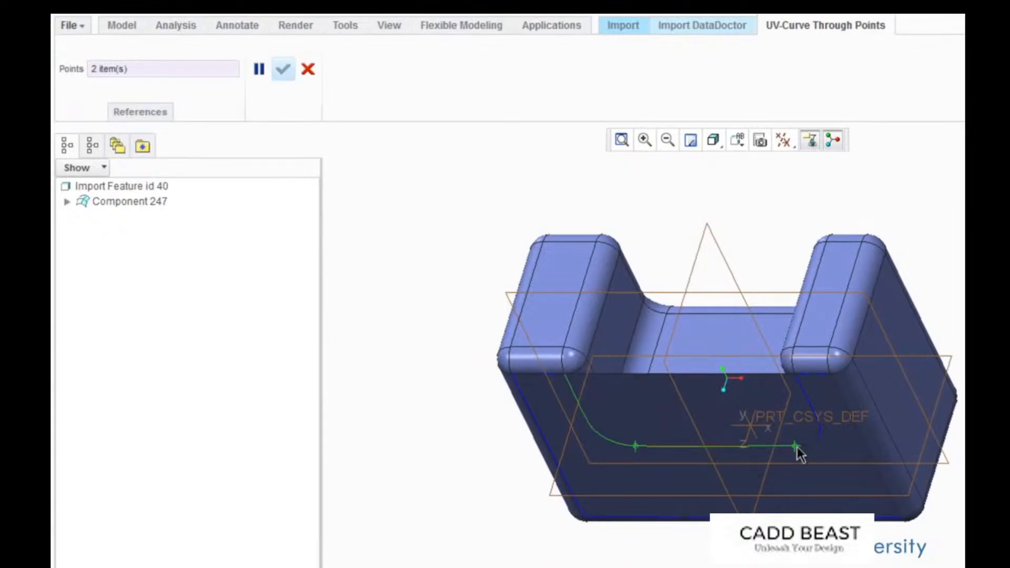
middle_click(353, 140)
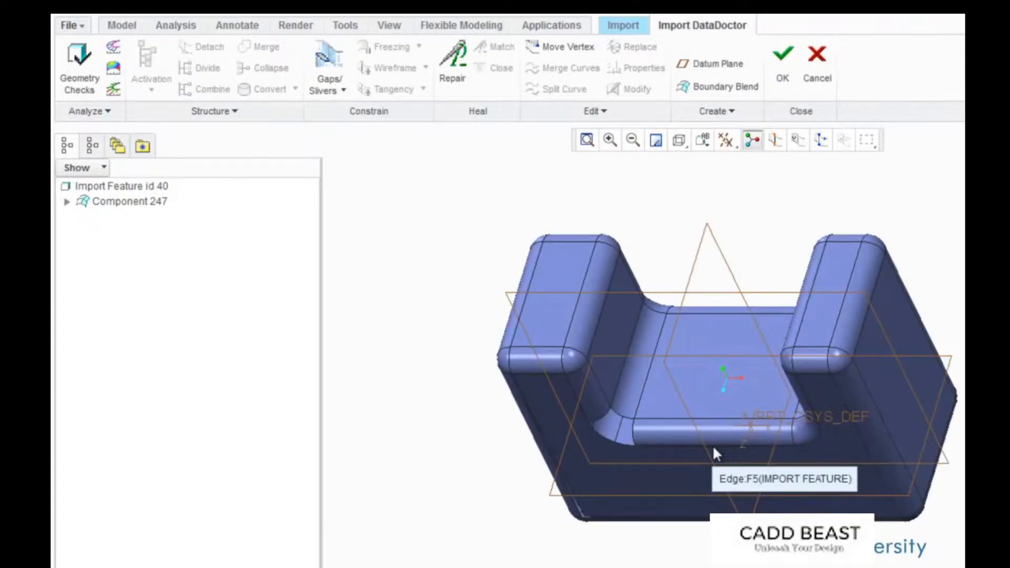
Replace the front face's uneven slot-floor boundary curve with the new straight UV-curve
scroll(712, 444, up, 3)
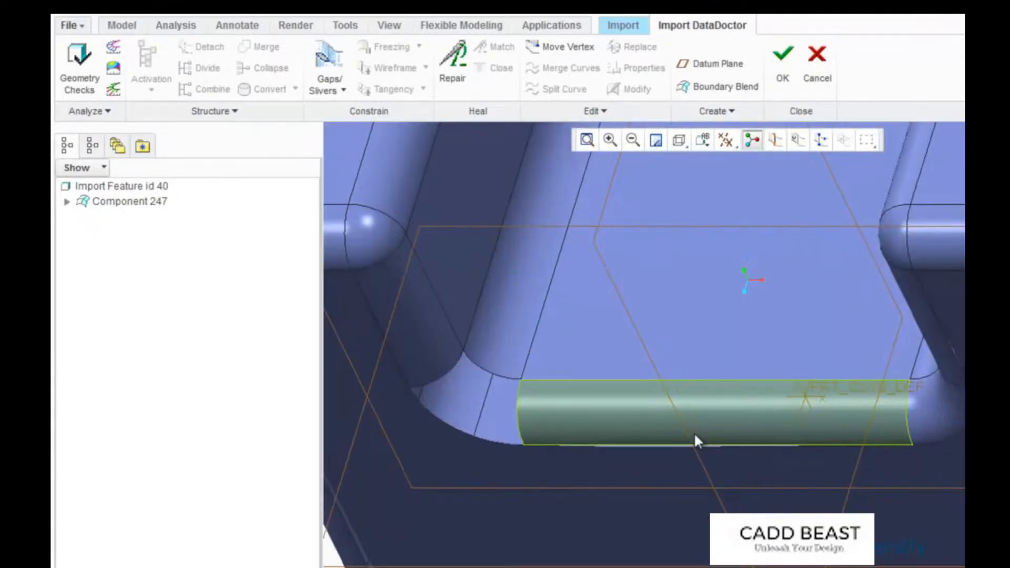
click(697, 447)
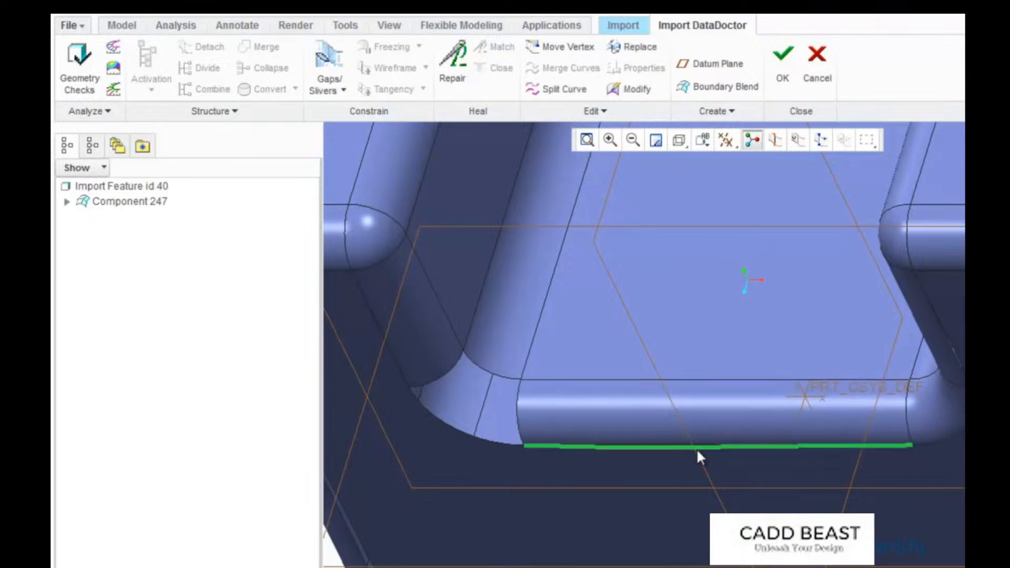
click(627, 49)
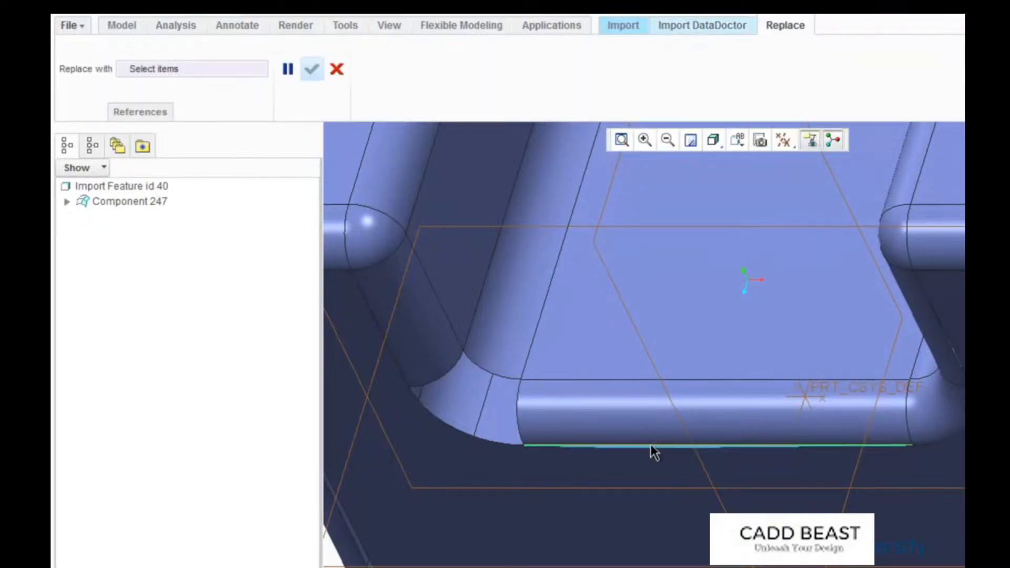
click(652, 446)
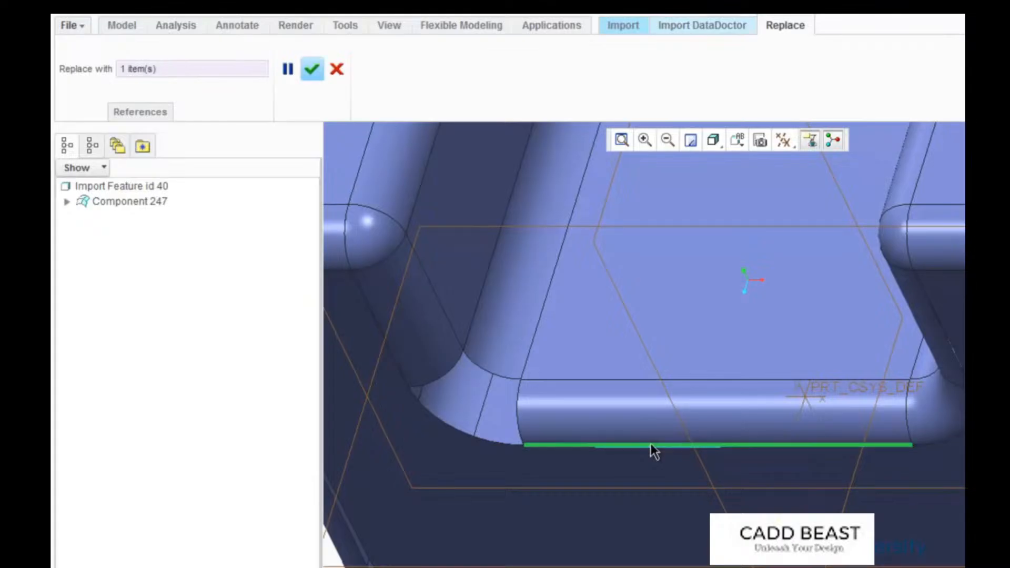
click(312, 69)
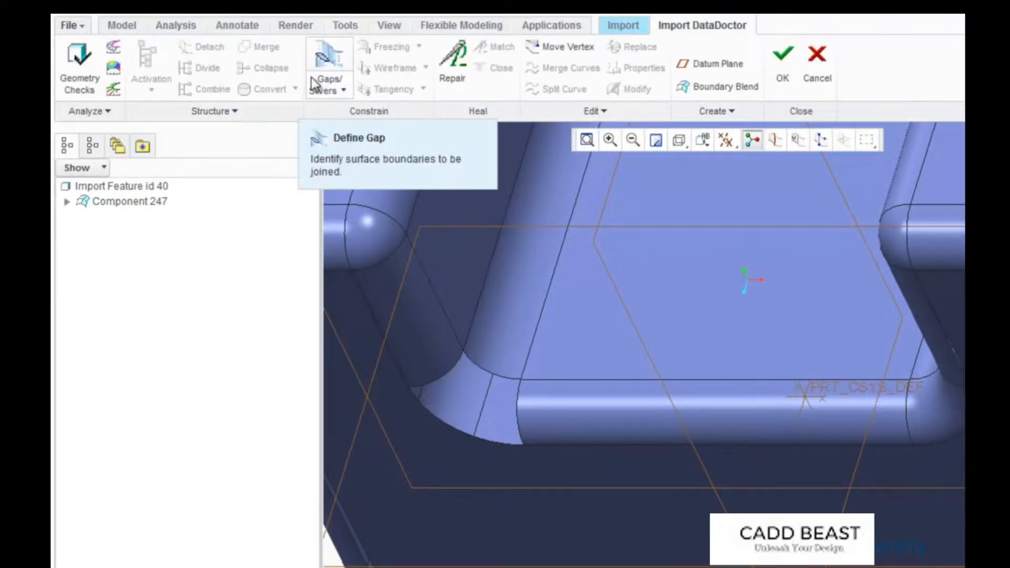
Search the imported geometry for gaps with a size less than 1
click(344, 26)
click(236, 63)
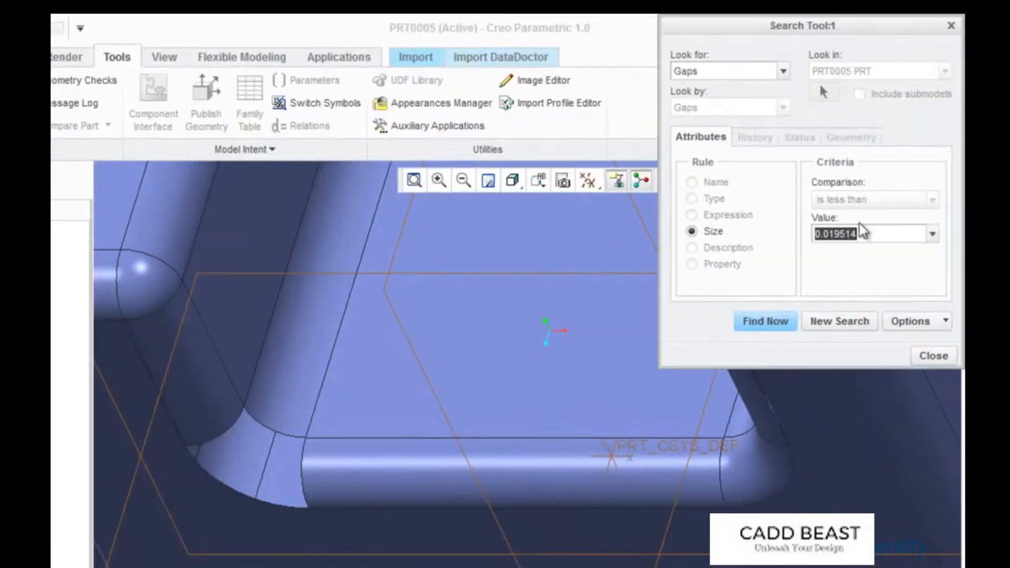
text(1)
click(768, 322)
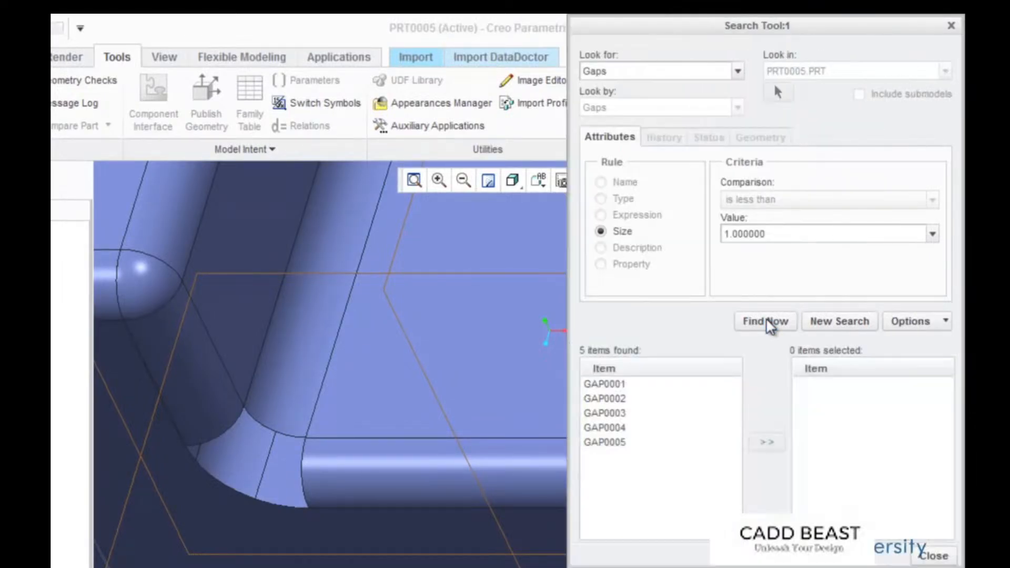
Select all found gaps, GAP0001 to GAP0005, and add them to the wireframe
click(626, 385)
shift+click(623, 443)
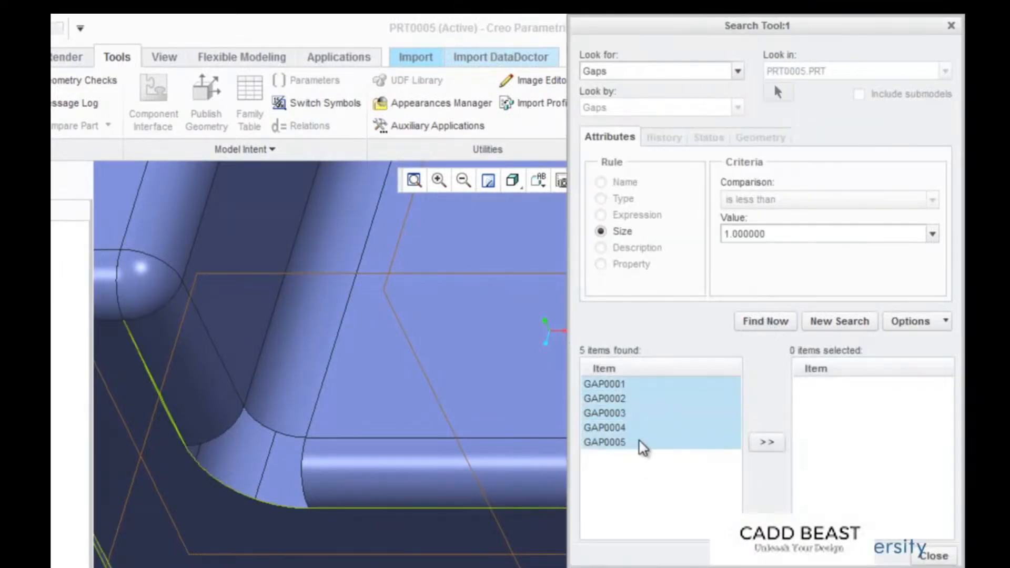
click(769, 444)
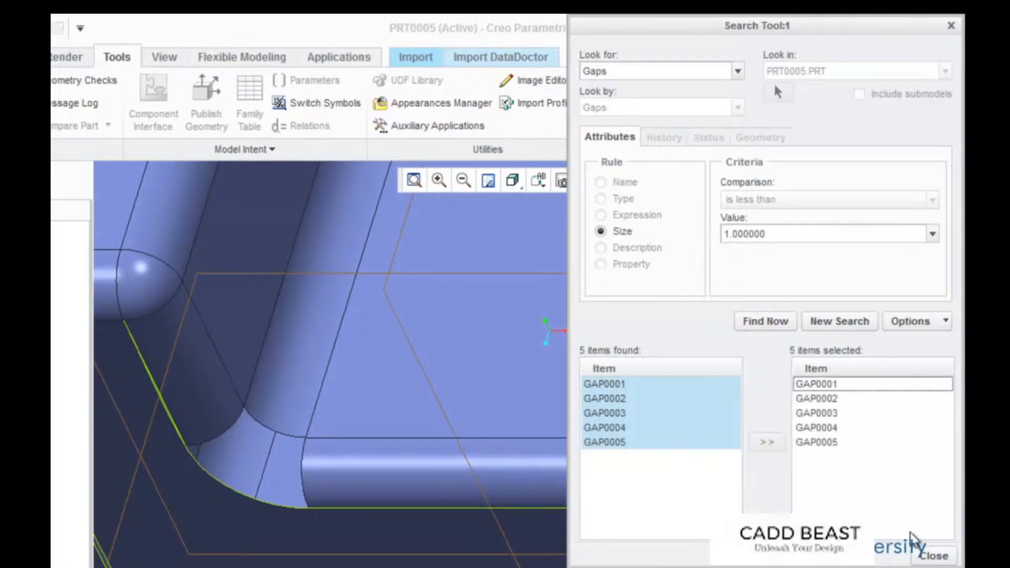
click(931, 556)
scroll(521, 450, up, 5)
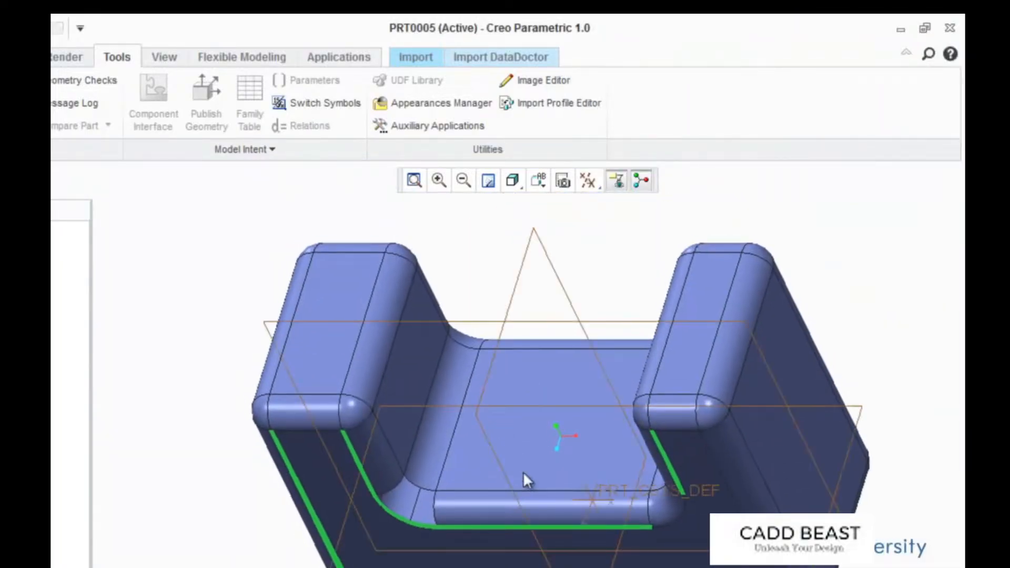
click(498, 58)
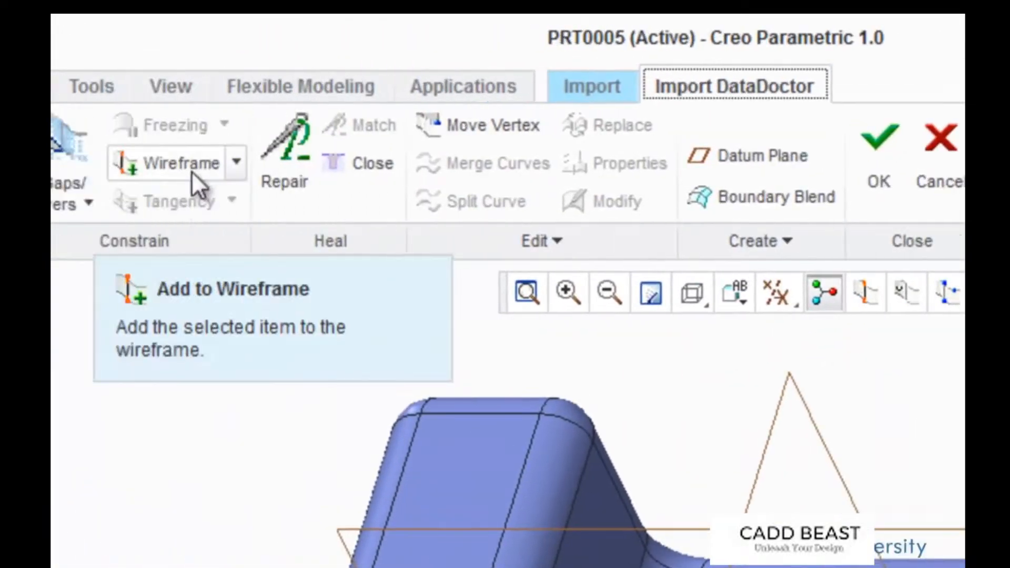
click(190, 170)
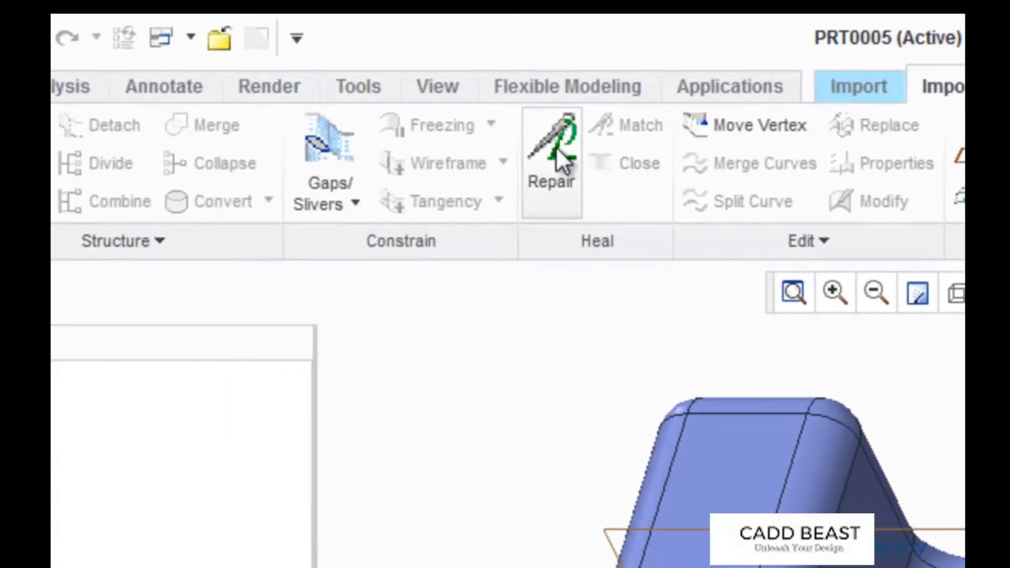
Repair the imported geometry's wireframe gaps with the Repair Tangency option enabled
click(554, 151)
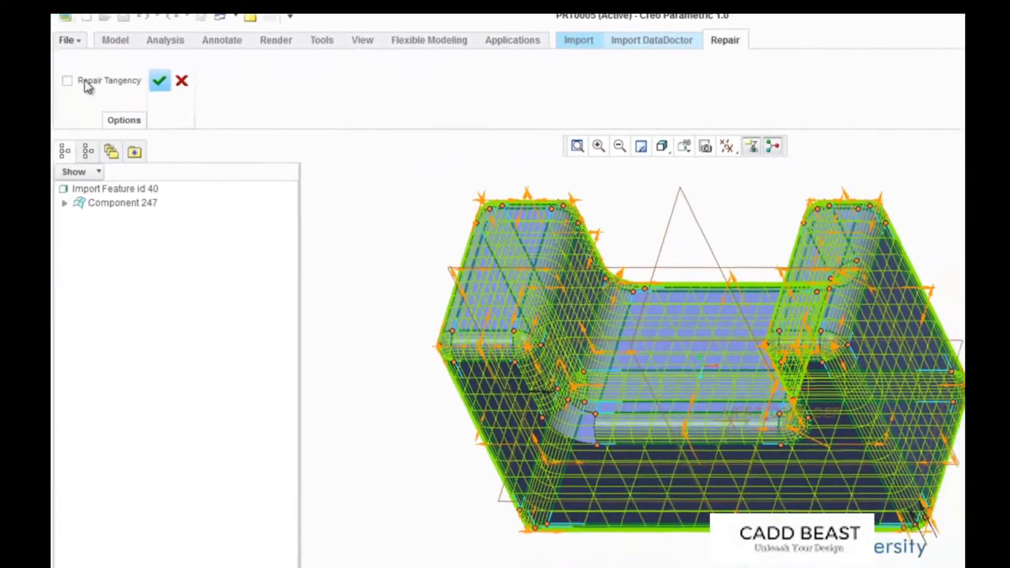
click(69, 80)
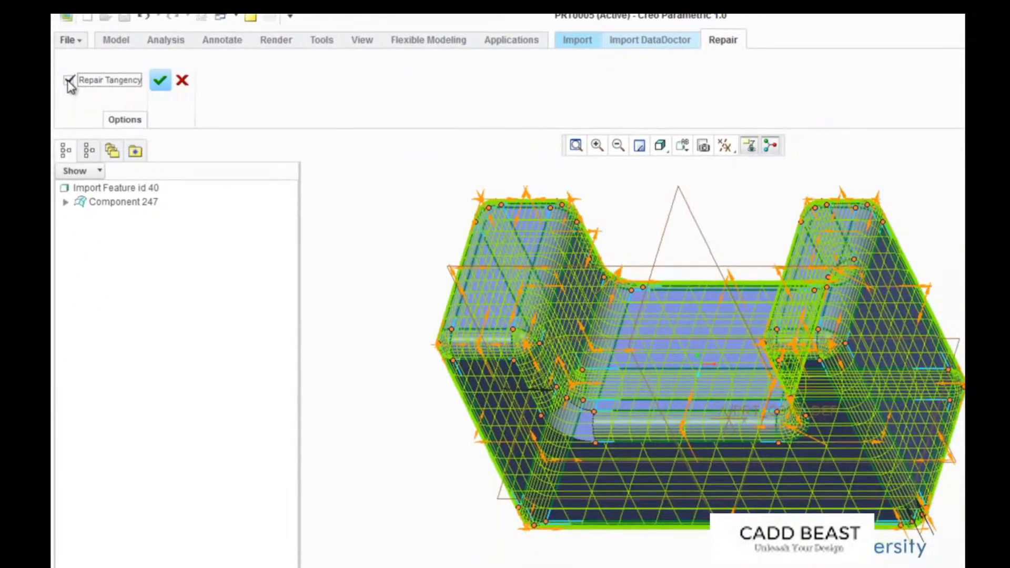
click(161, 82)
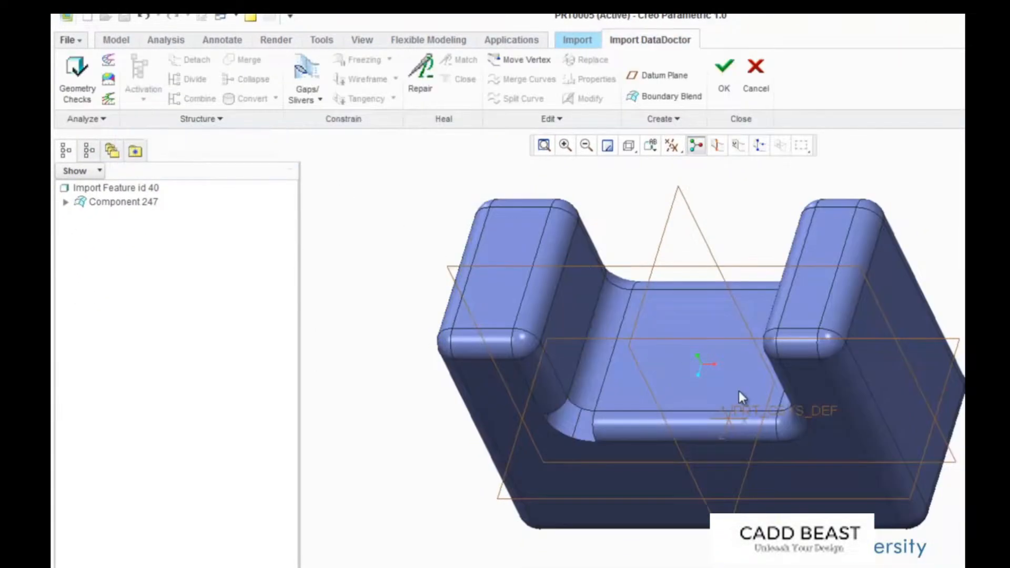
Copy the intact rounded corner surface at the right-hand end of the slot floor's front edge
middle_drag(778, 419, 833, 408)
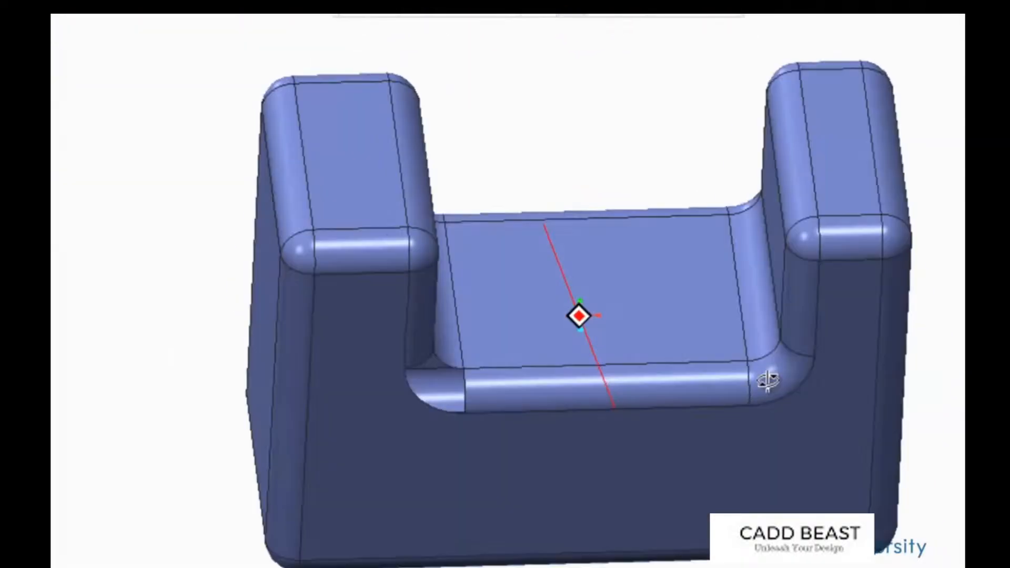
mouse_move(768, 381)
middle_down()
mouse_move(744, 368)
mouse_move(753, 363)
middle_up()
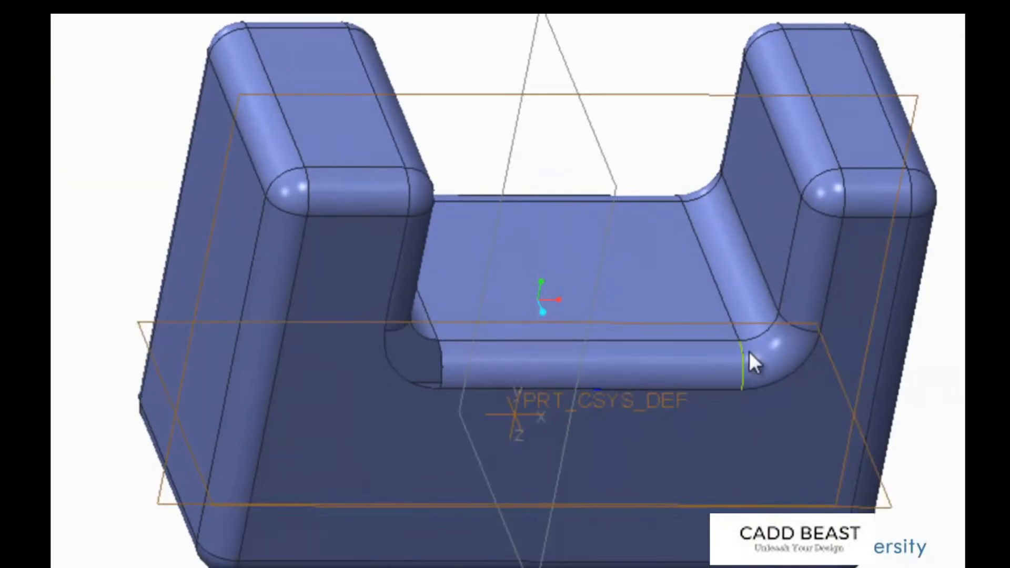
click(749, 351)
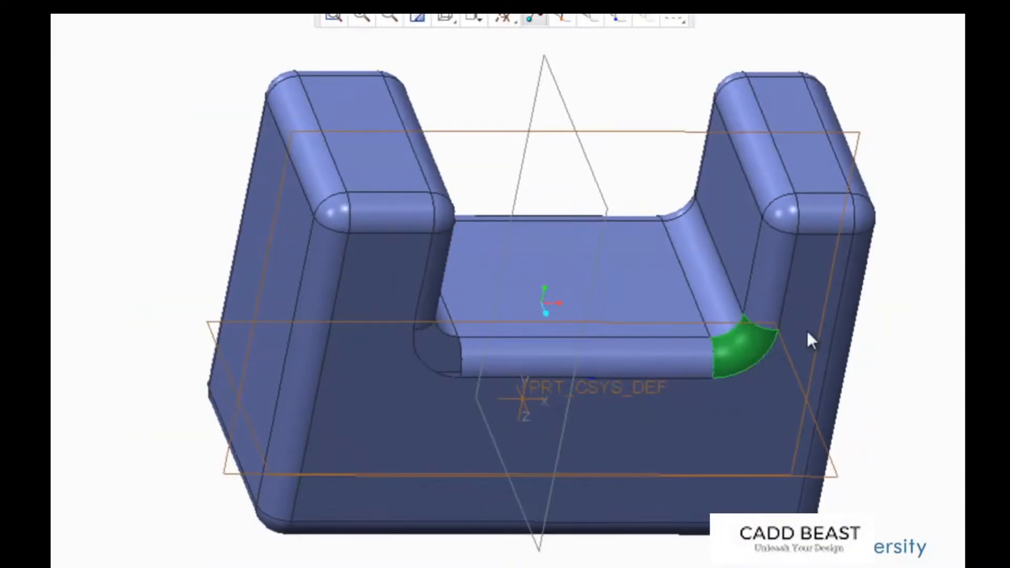
right_click(807, 333)
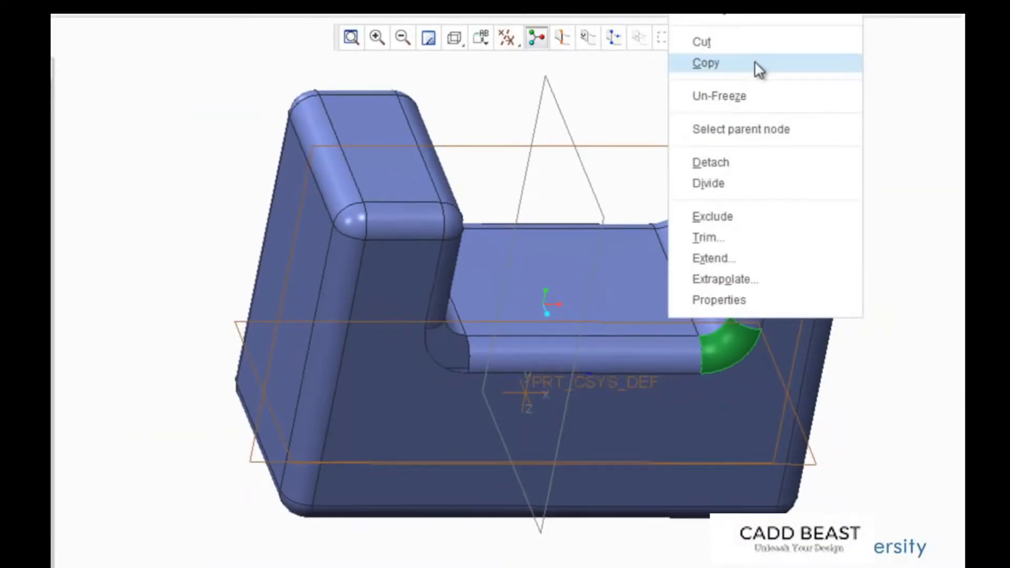
click(755, 63)
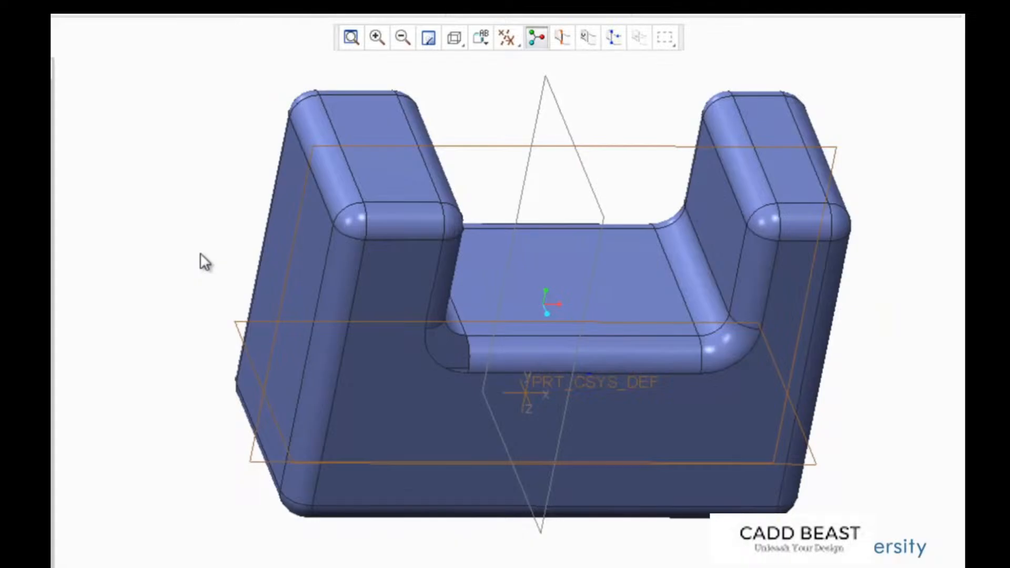
Paste the copied corner surface with Paste Special and move it along the slot's front edge toward the missing left-hand corner
right_click(200, 255)
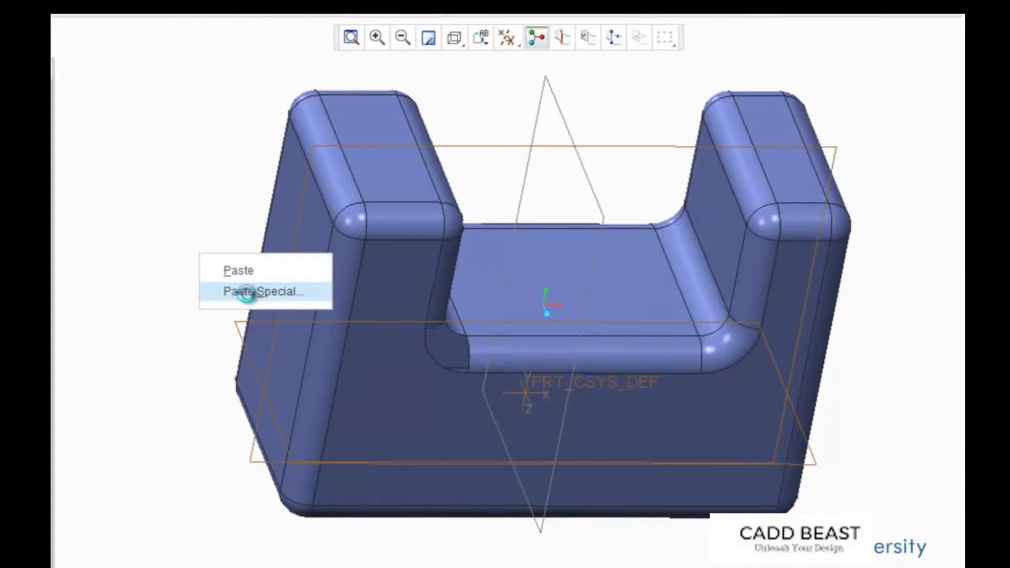
click(246, 292)
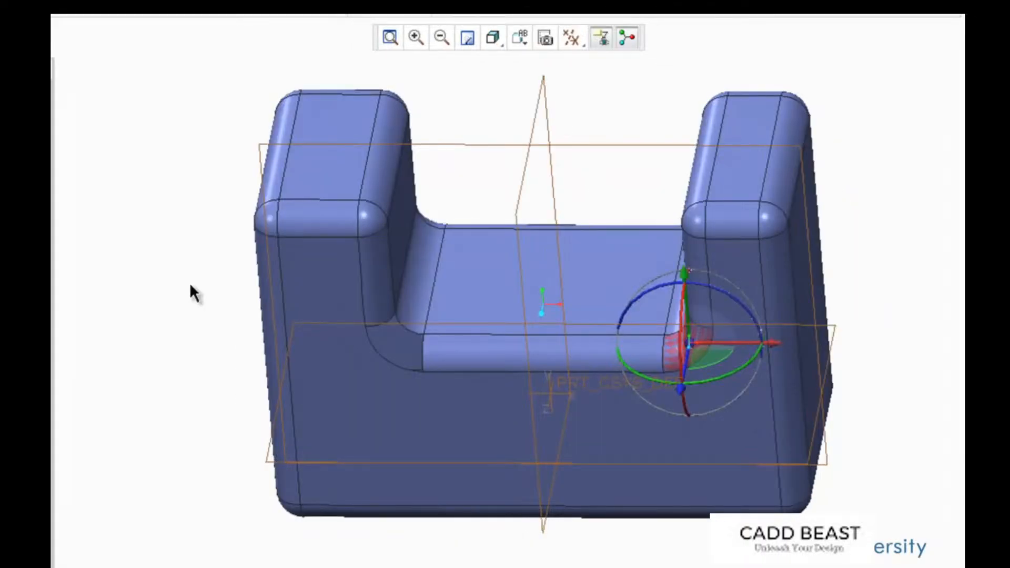
click(530, 363)
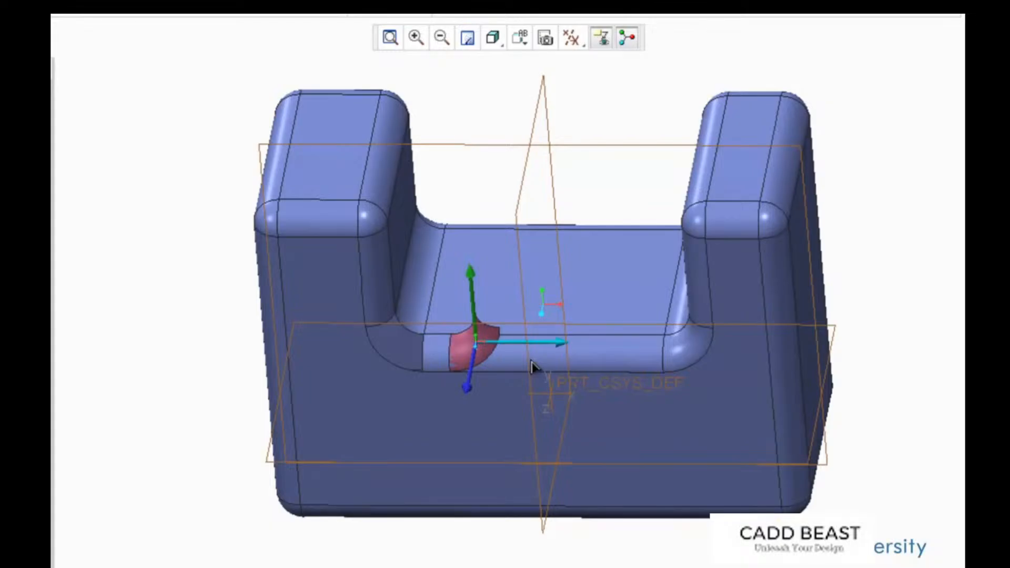